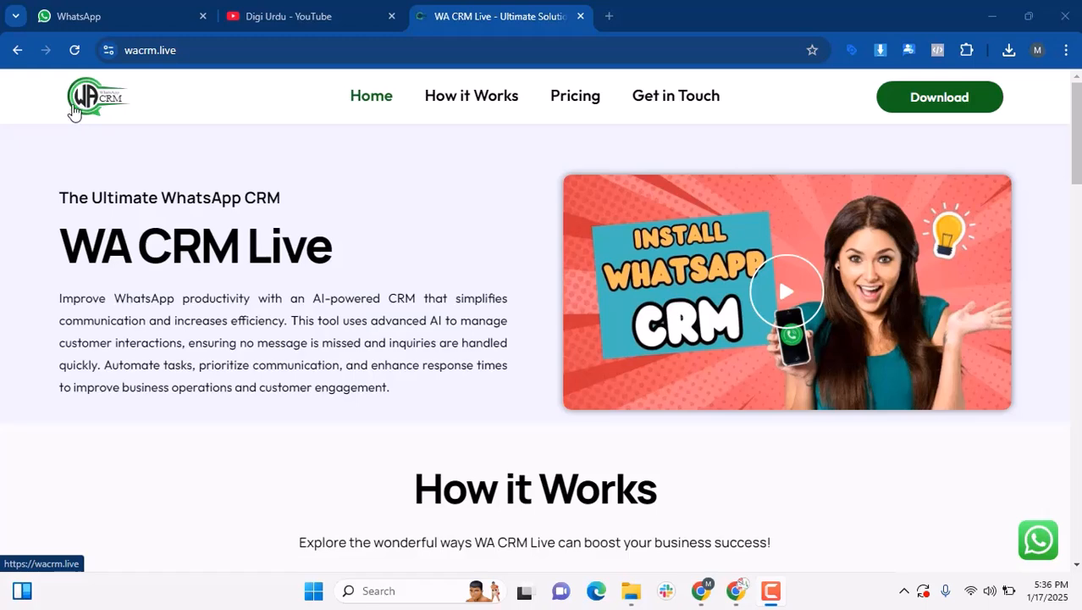
# - Review the WA CRM Live homepage from the setup steps through the business and lead features to the pricing plans
pyautogui.scroll(-5, 216, 151)
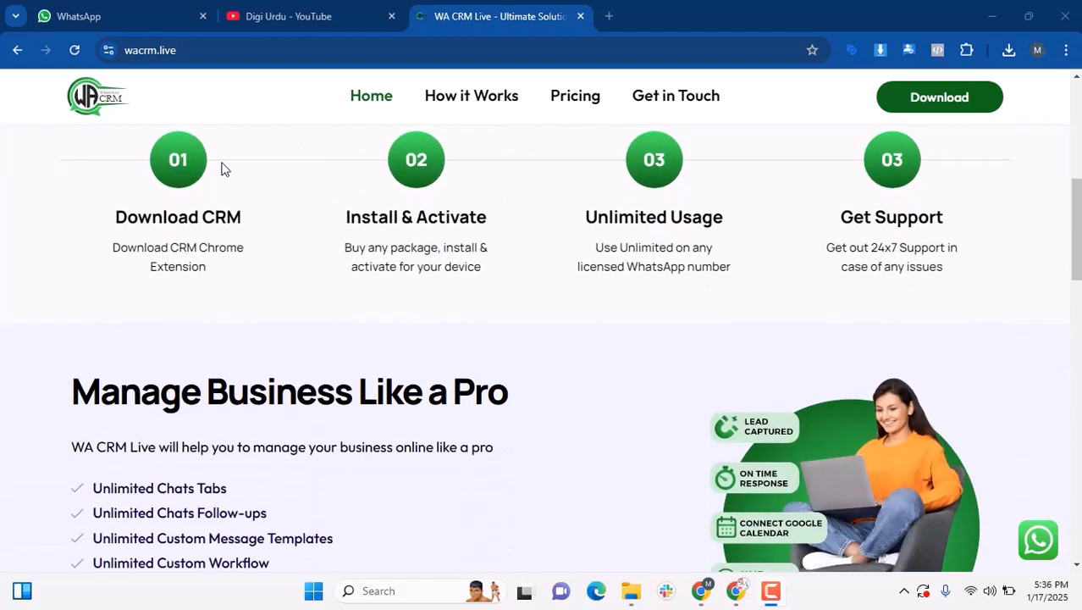
pyautogui.scroll(-1, 222, 169)
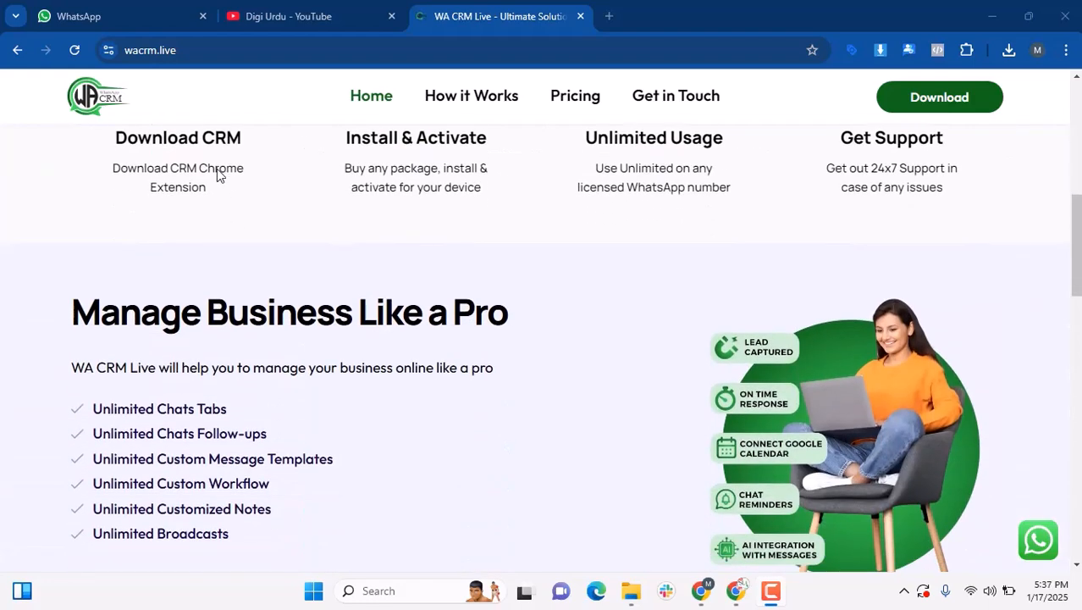
pyautogui.scroll(-2, 216, 173)
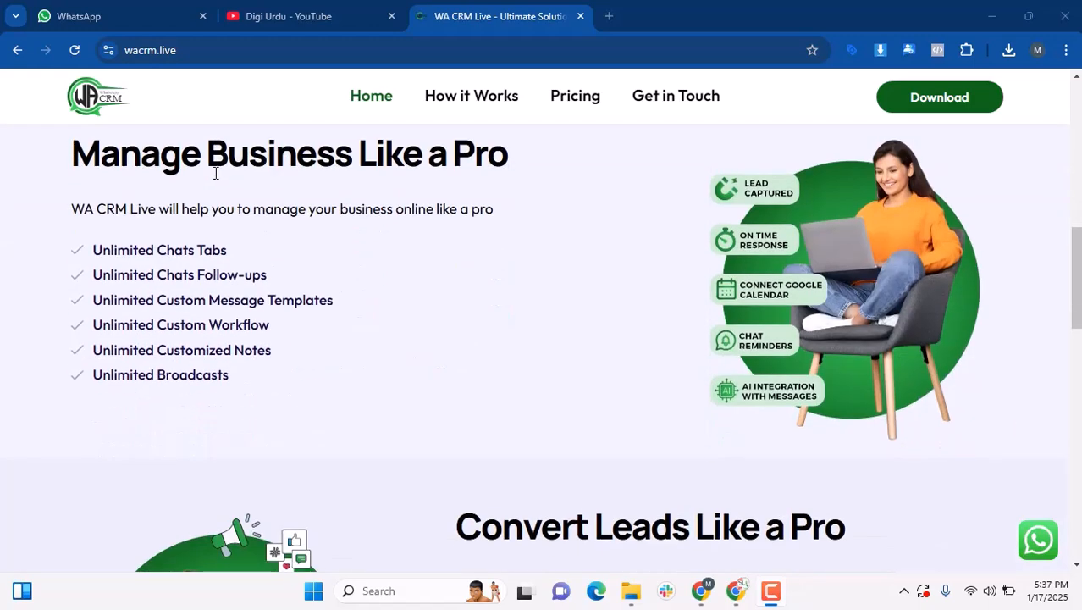
pyautogui.scroll(-2, 216, 173)
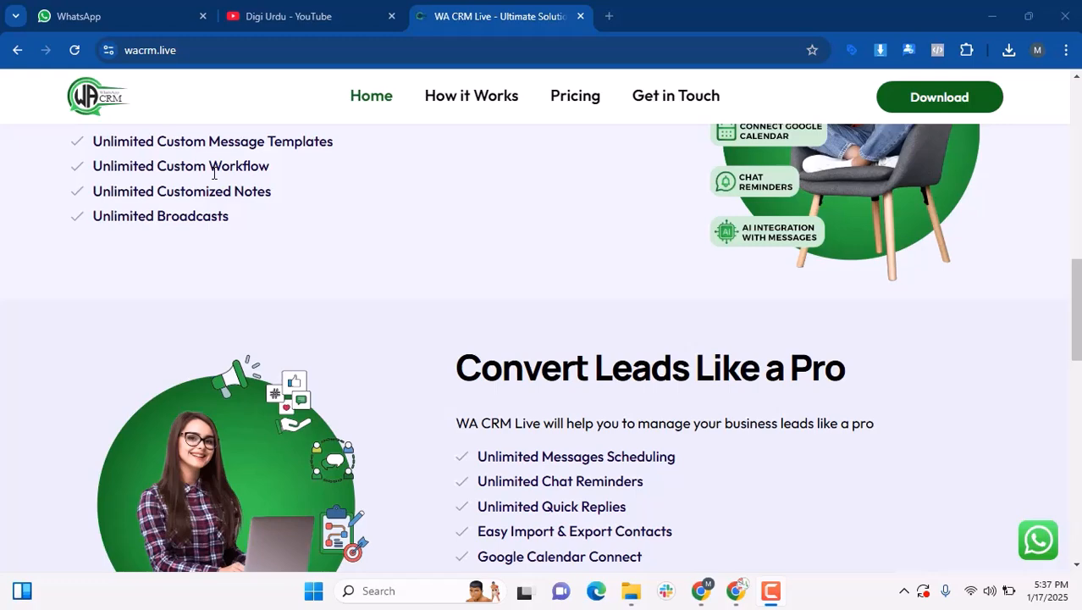
pyautogui.scroll(-3, 425, 303)
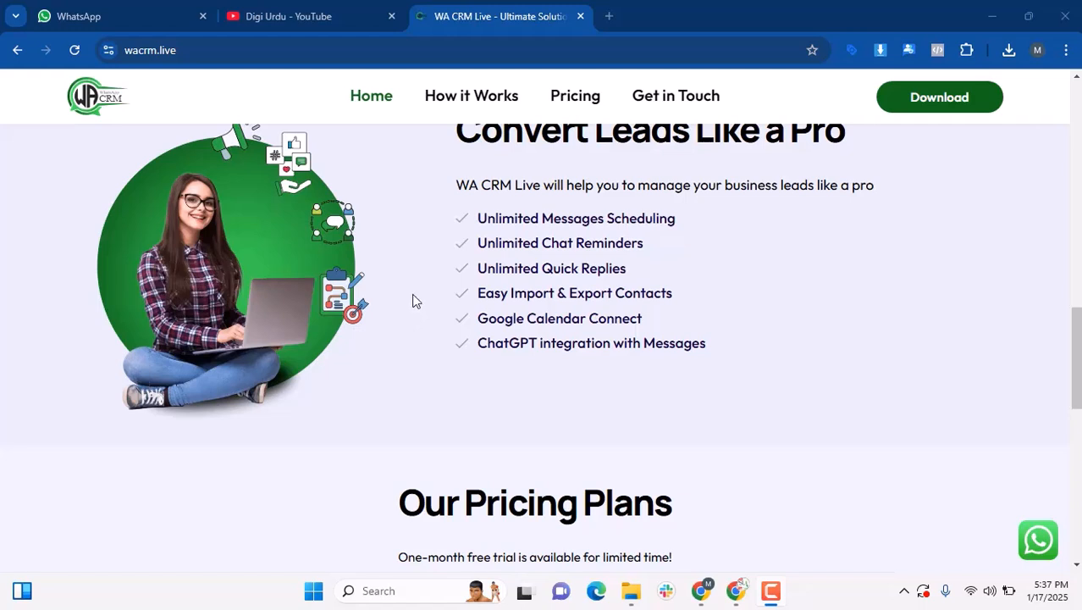
pyautogui.scroll(-2, 405, 308)
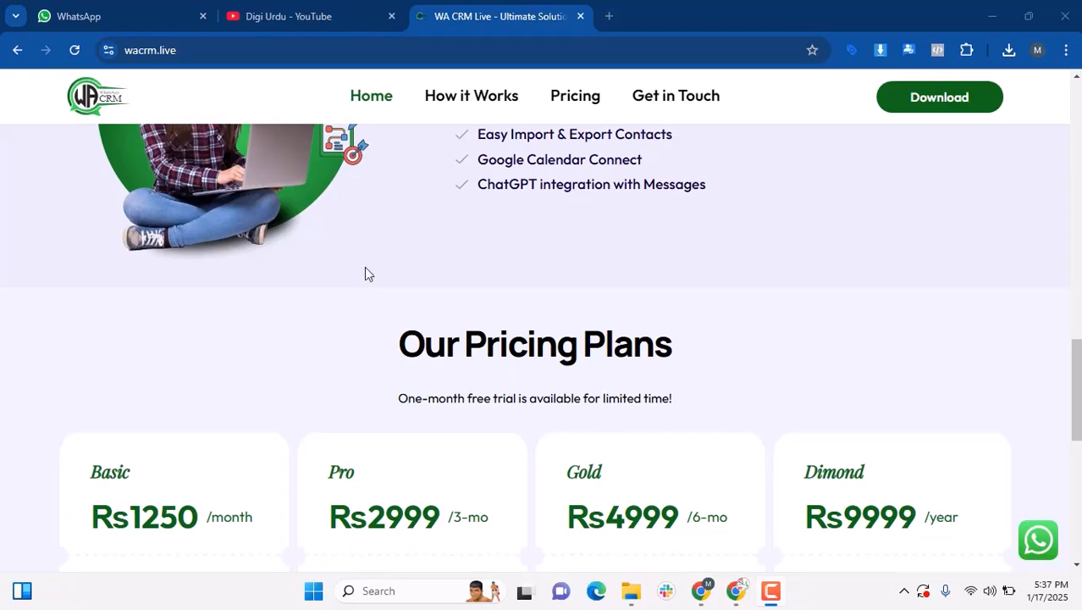
pyautogui.scroll(-4, 364, 270)
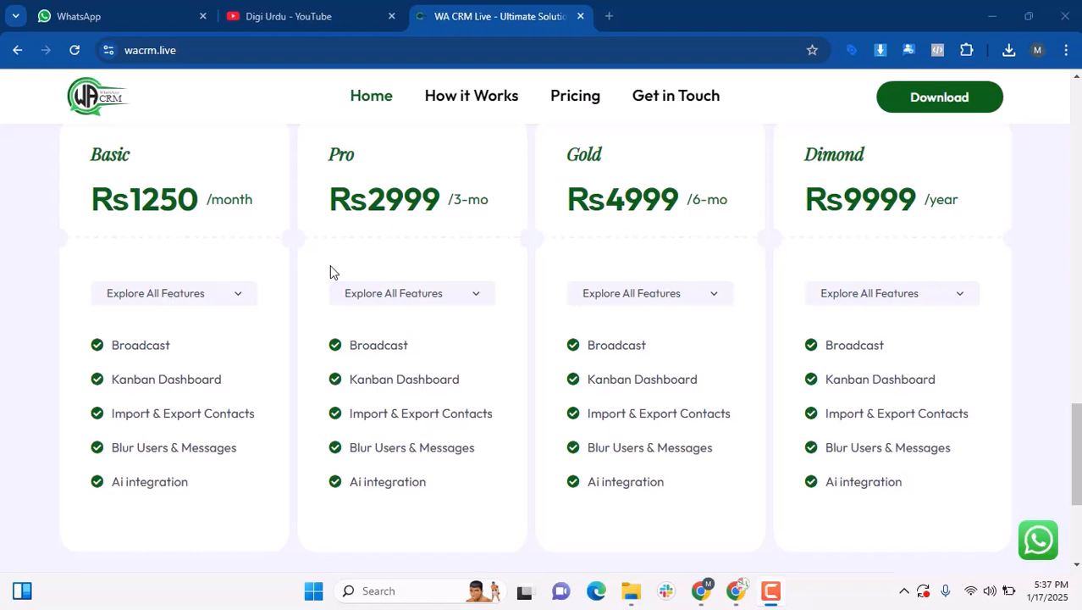
# - Switch to WhatsApp Web and delete the existing "try" workflow from the CRM's workflow list
pyautogui.click(73, 15)
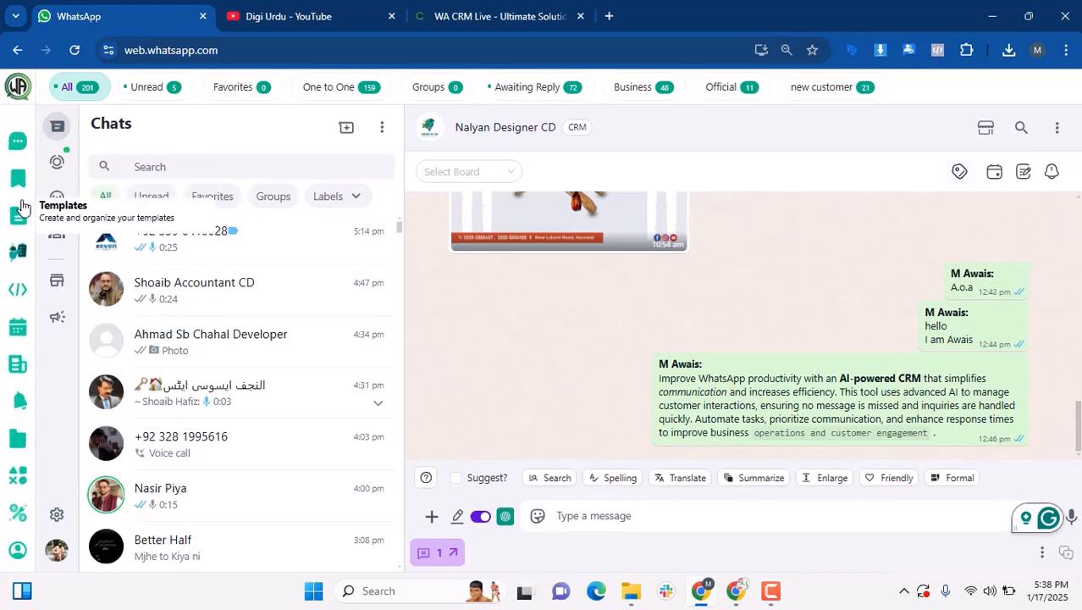
pyautogui.click(19, 254)
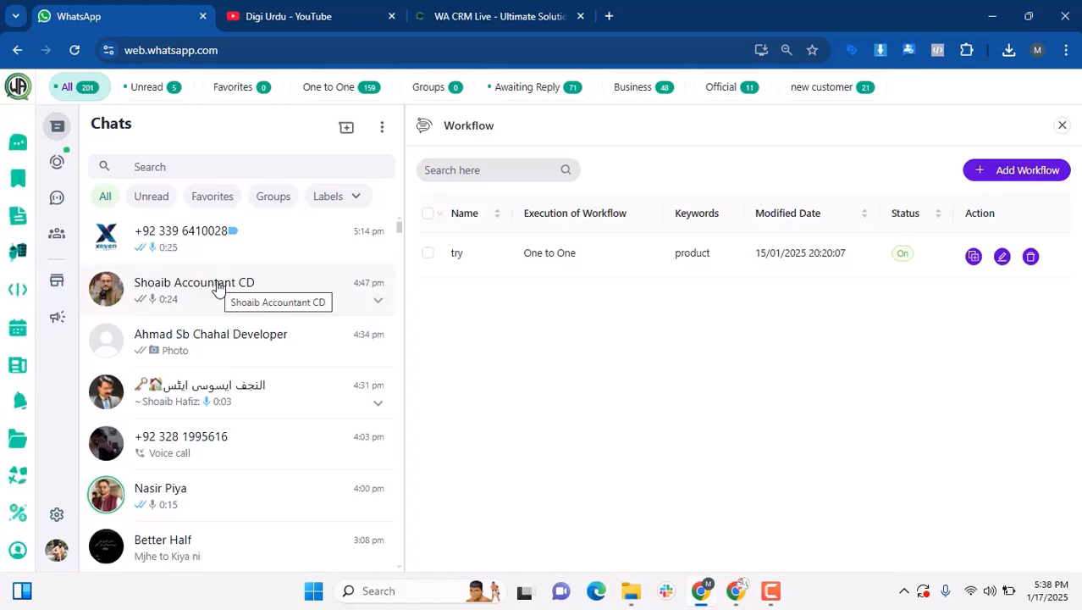
pyautogui.click(1030, 256)
pyautogui.click(1058, 217)
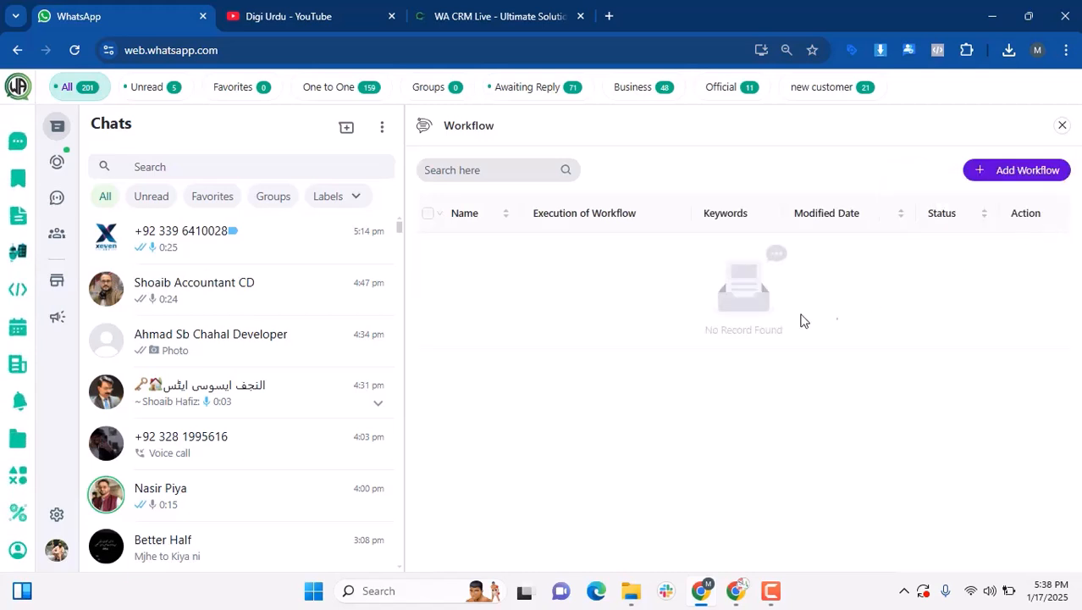
# - Start a new one-to-one workflow named "meta 1st message" and set it to execute for every new chat
pyautogui.click(1024, 181)
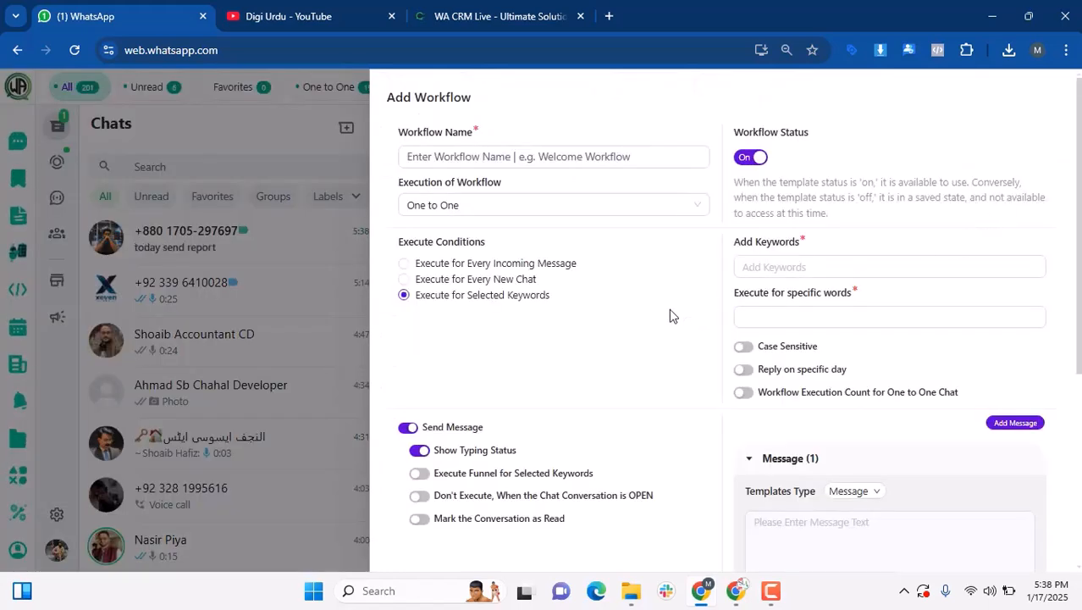
pyautogui.click(626, 156)
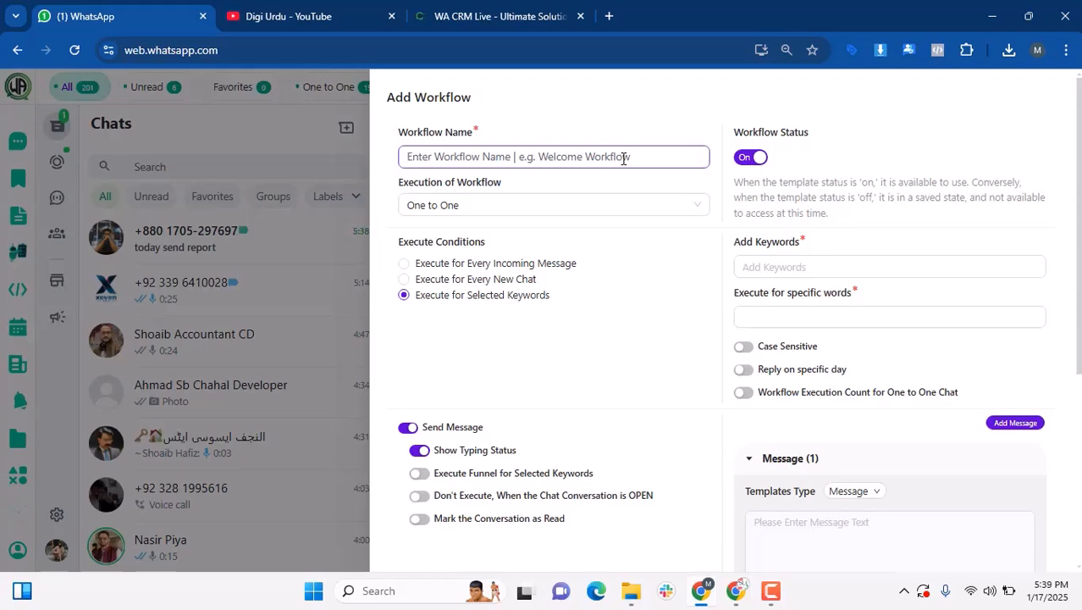
pyautogui.click(624, 159)
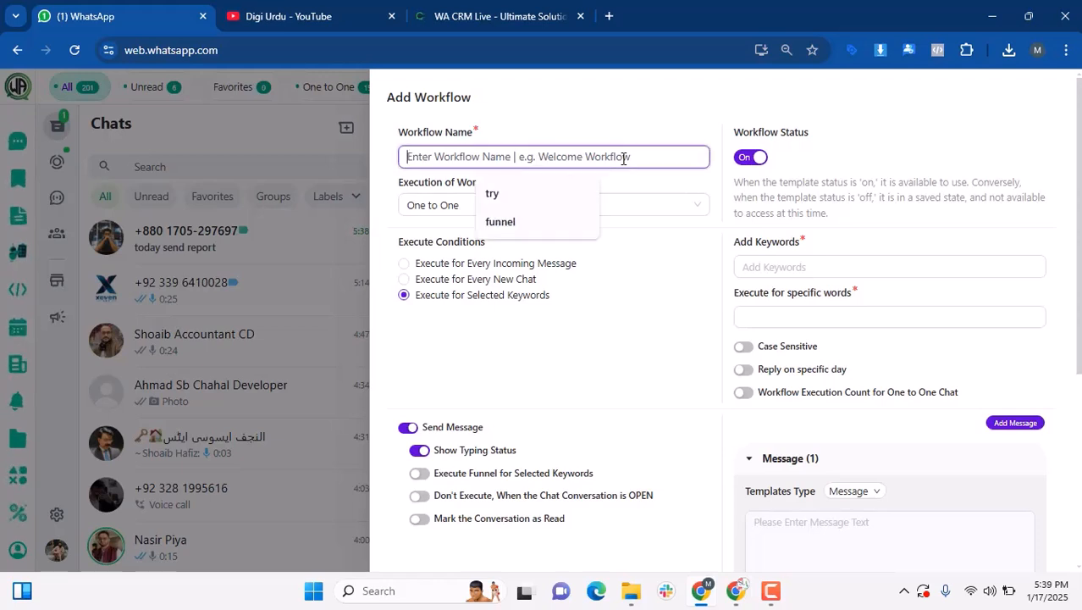
pyautogui.write('met')
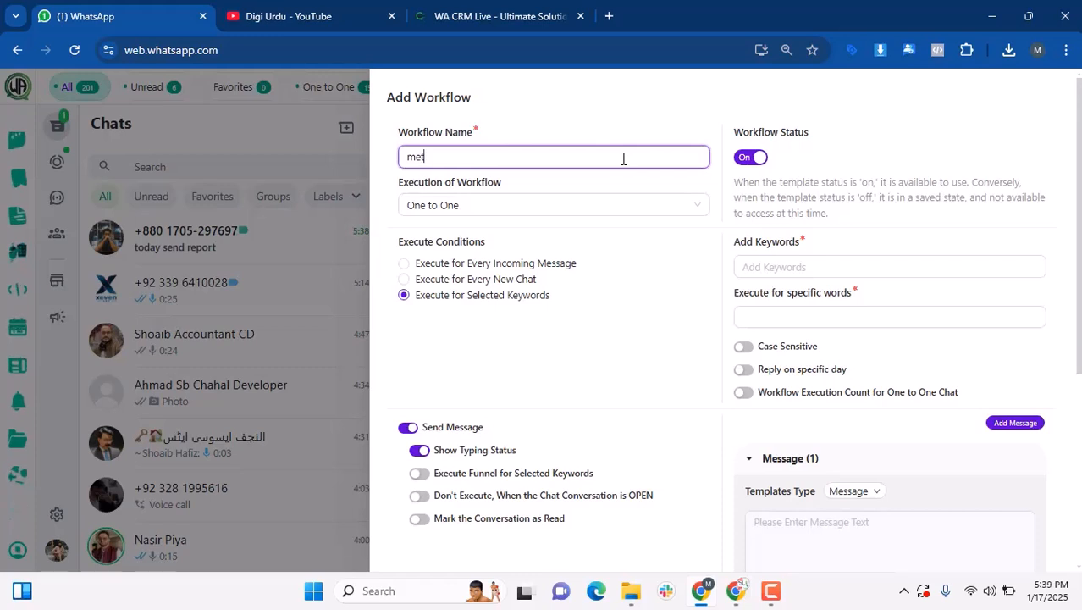
pyautogui.write('a 1')
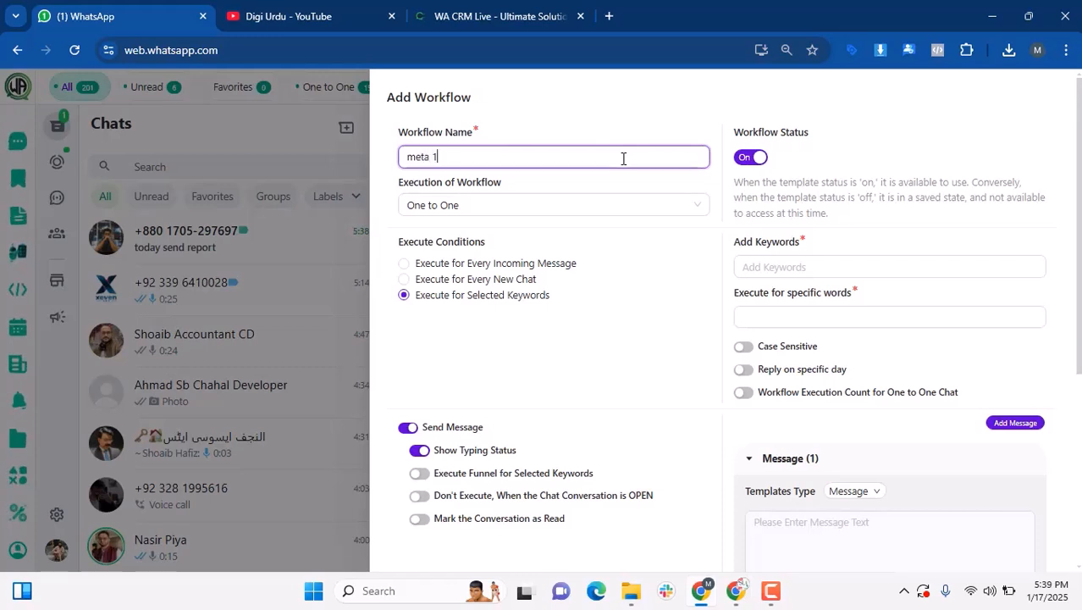
pyautogui.write('st message')
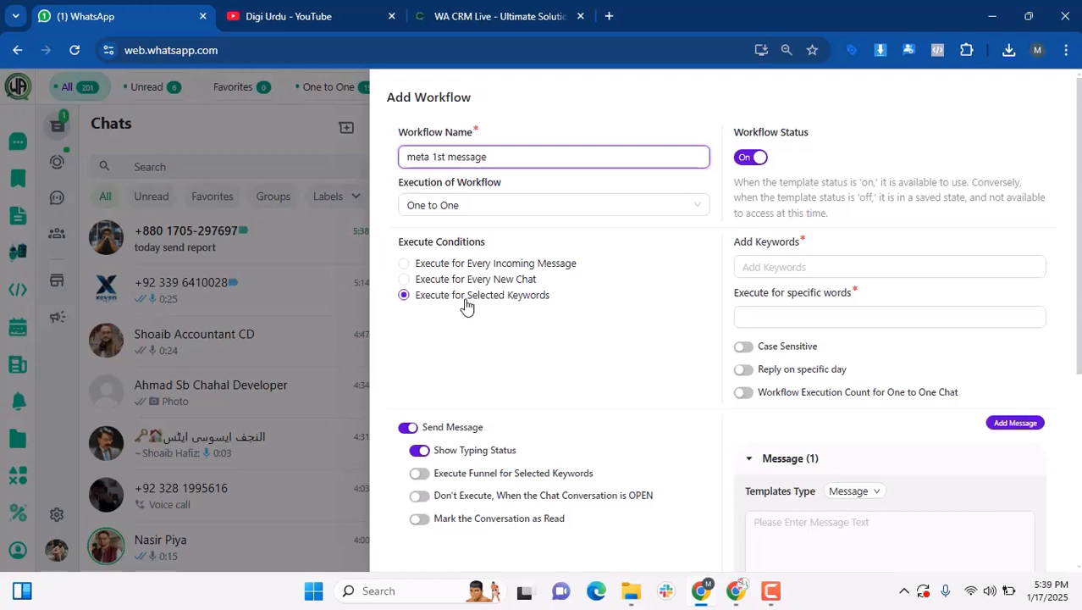
pyautogui.click(520, 270)
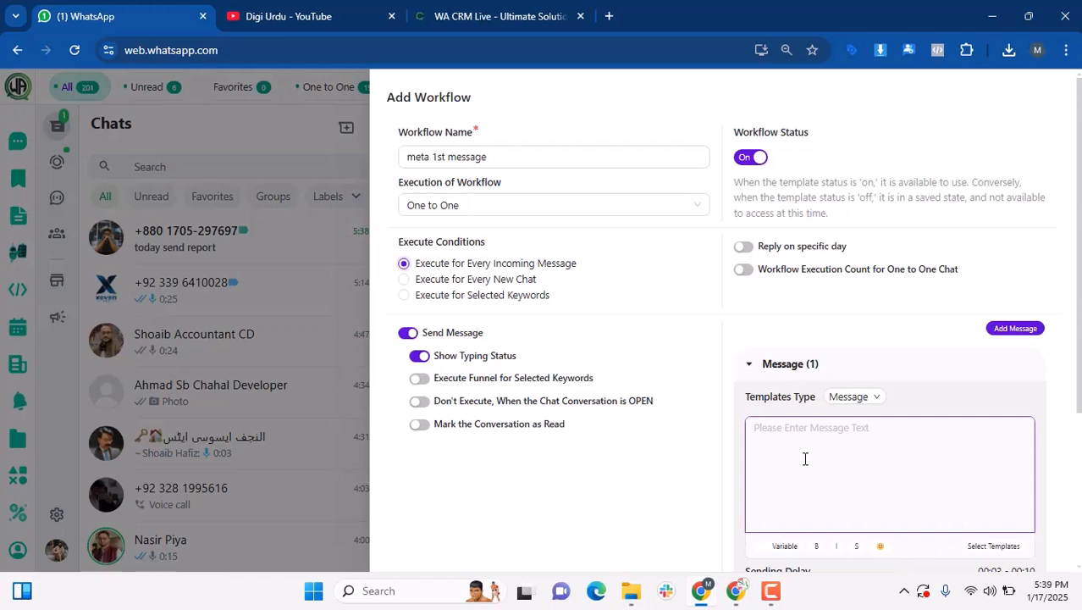
pyautogui.click(447, 281)
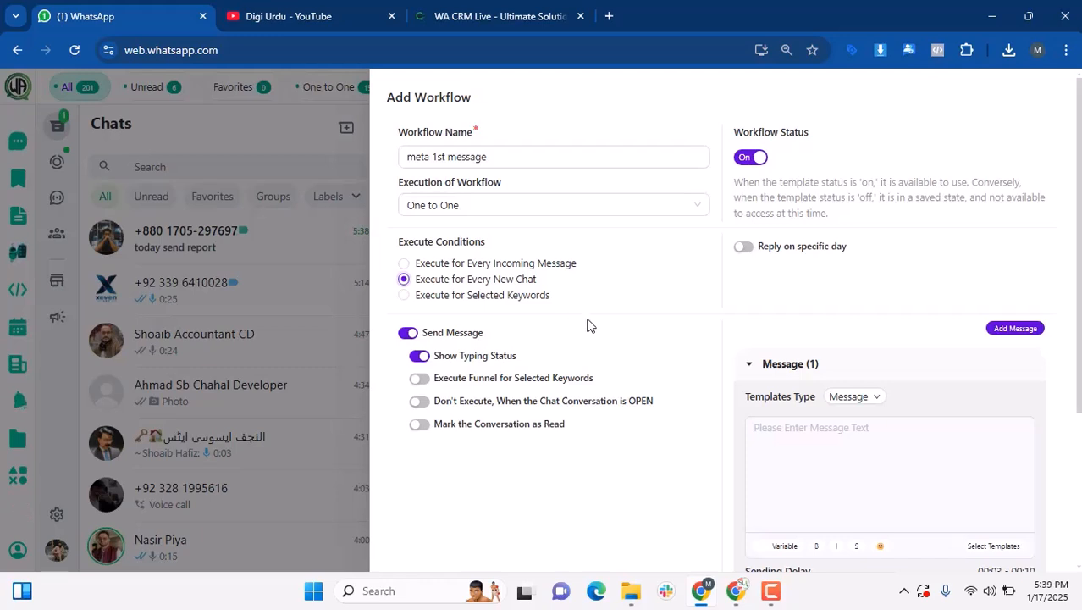
# - Enter the workflow's message text as "Greeting!" with "This is WA CRM" on the second line
pyautogui.click(946, 473)
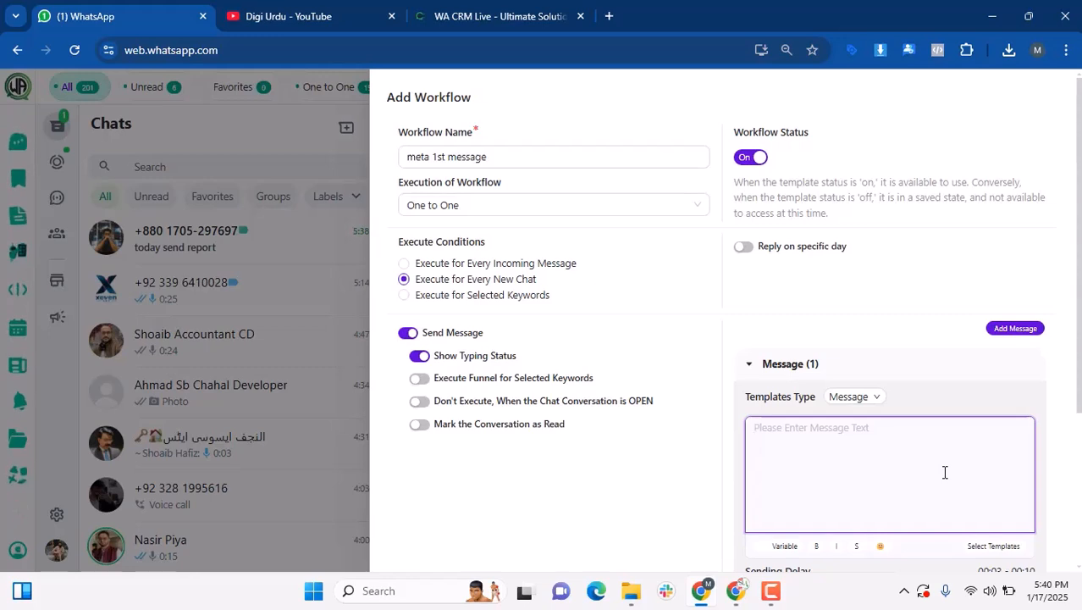
pyautogui.write('Greeting')
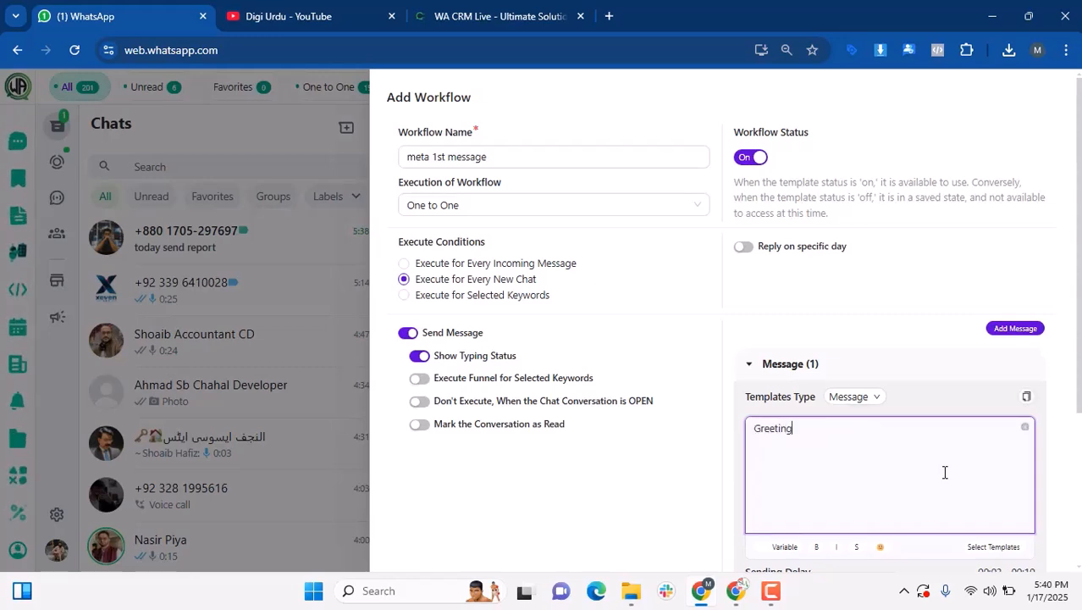
pyautogui.write('!')
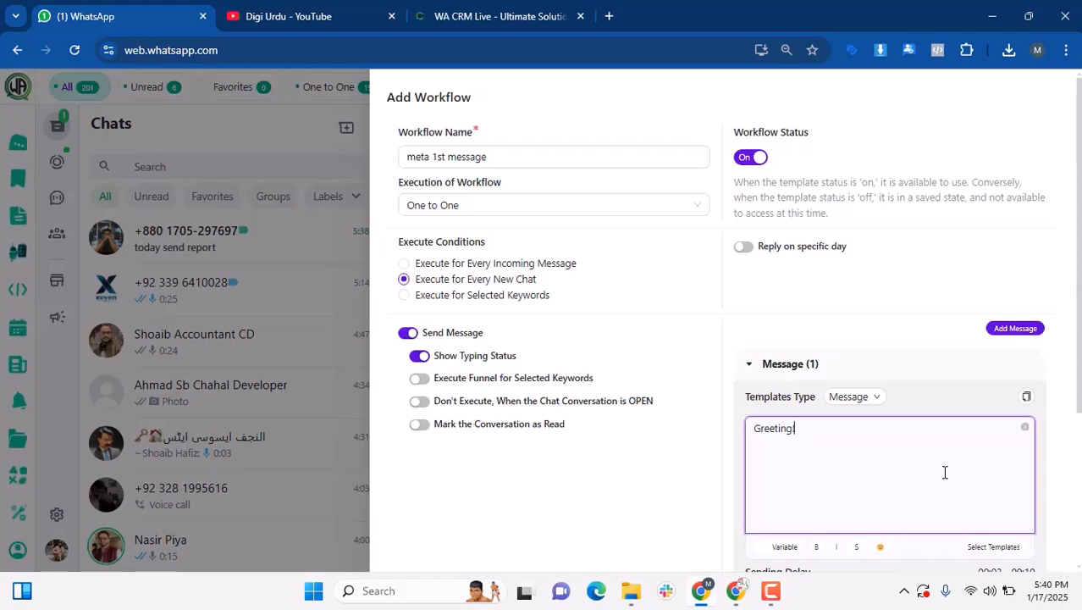
pyautogui.press('Return')
pyautogui.write('This is WA CRM')
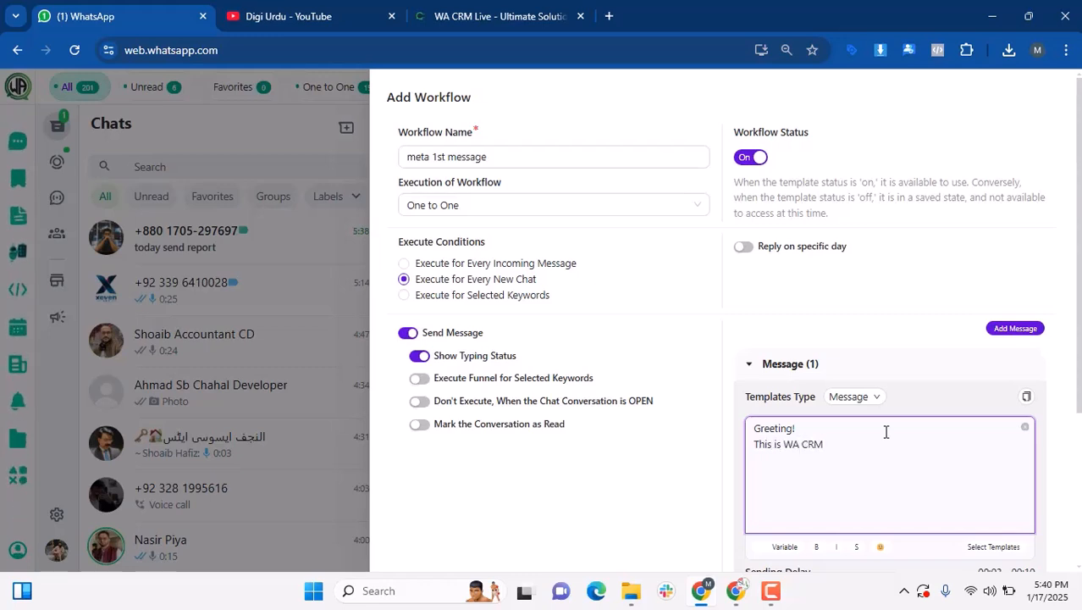
pyautogui.moveTo(780, 590)
pyautogui.click(805, 532)
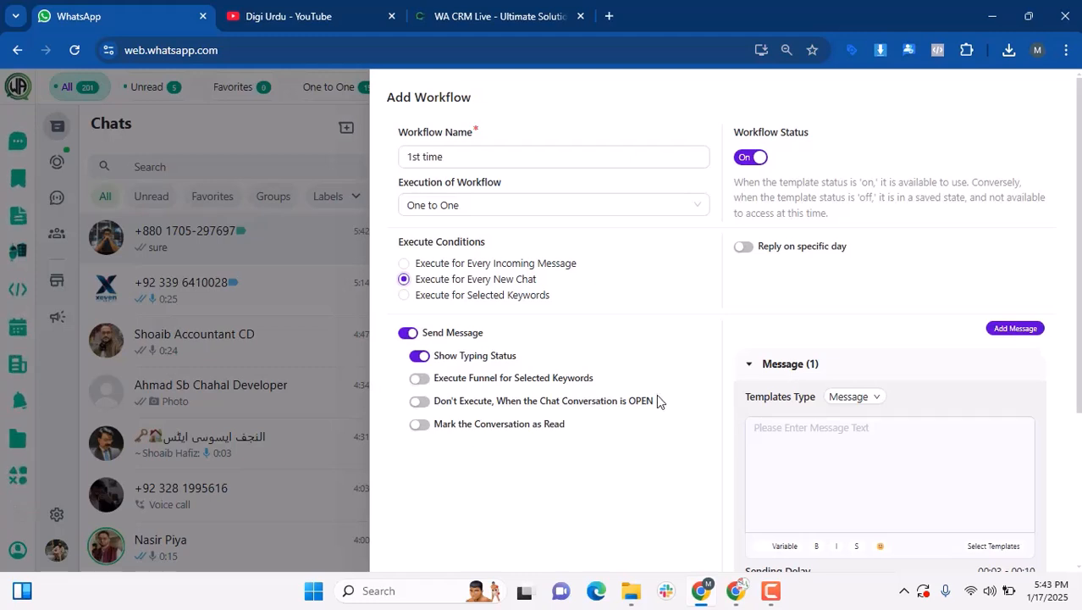
# - Write the "1st time" workflow's message: "Greeting", followed by a line introducing the sender by first name from WA CRM
pyautogui.click(871, 436)
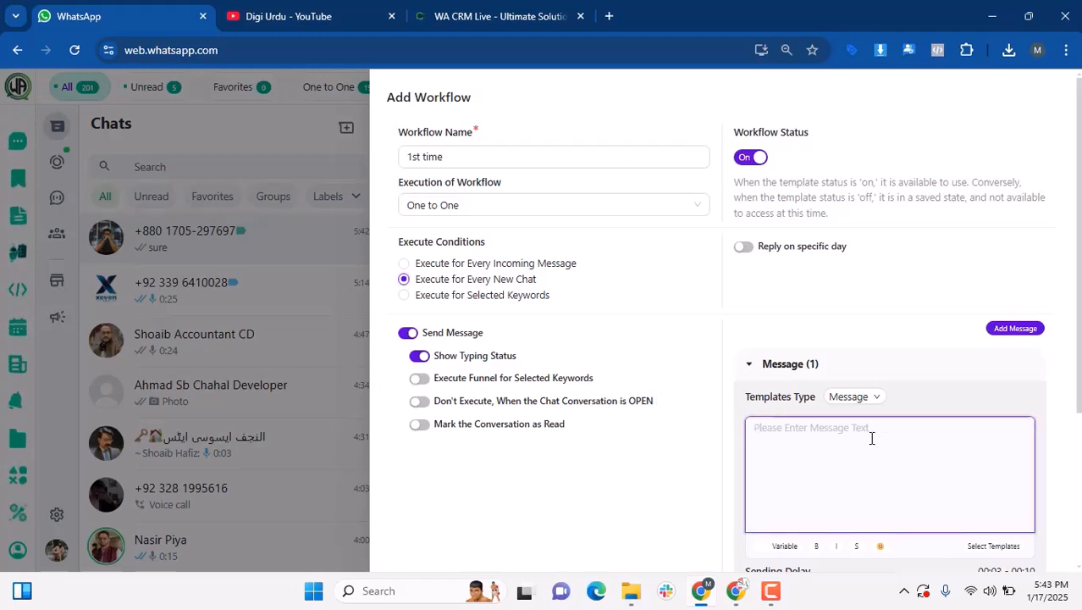
pyautogui.write('Greeting')
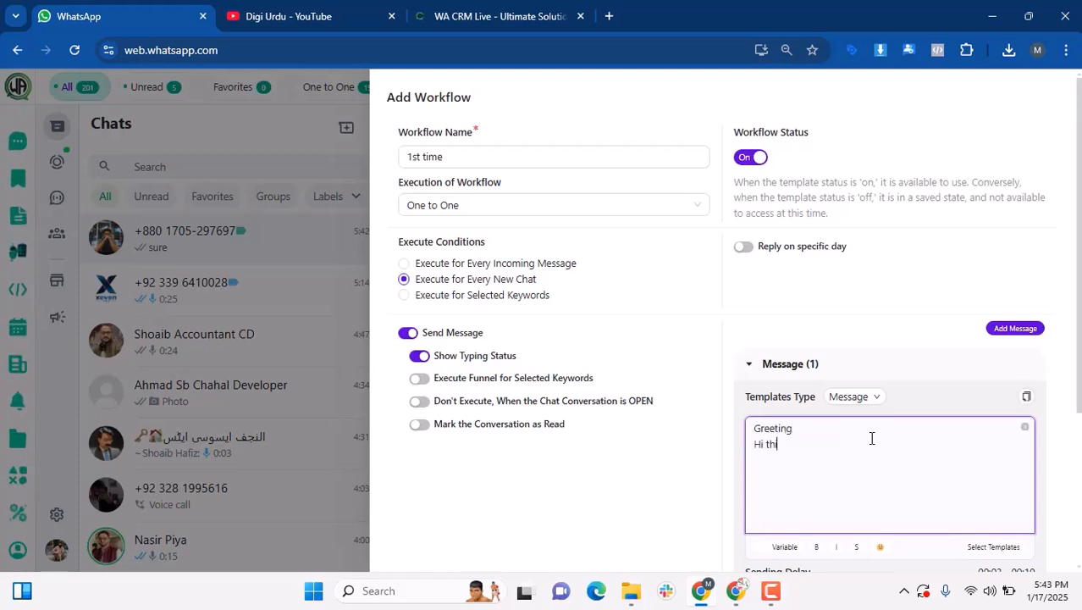
pyautogui.write('Hi thi')
pyautogui.press('BackSpace')
pyautogui.press('BackSpace')
pyautogui.write('i')
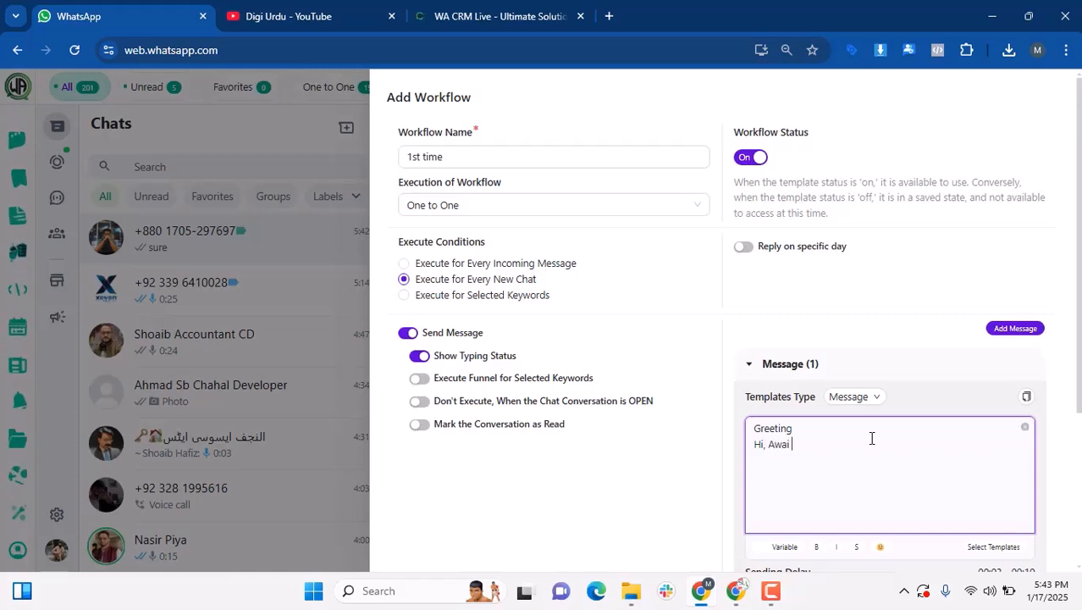
pyautogui.write('s is here')
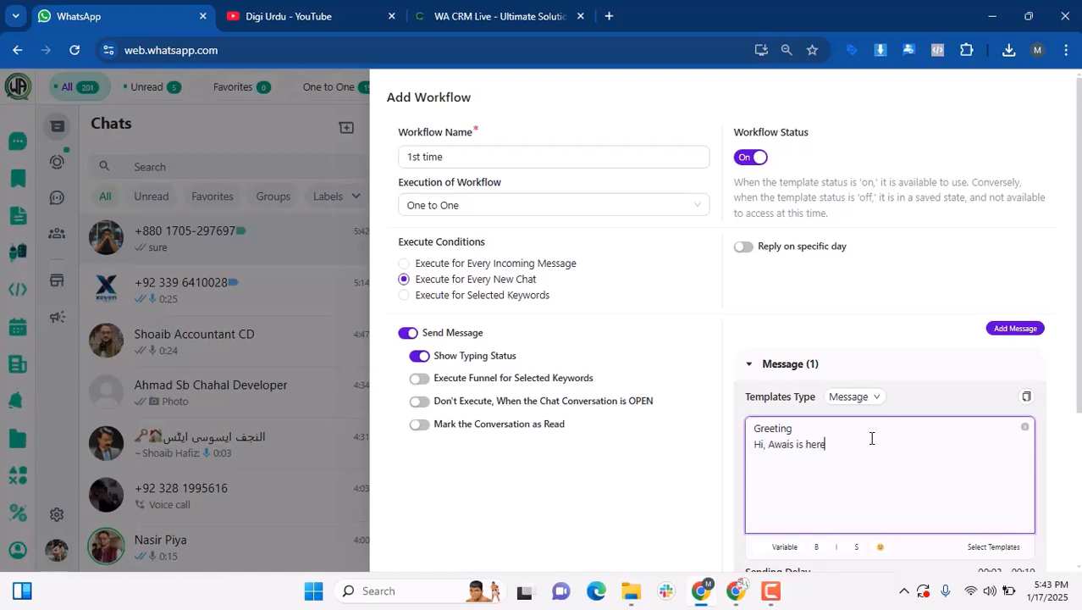
pyautogui.write(' fom ')
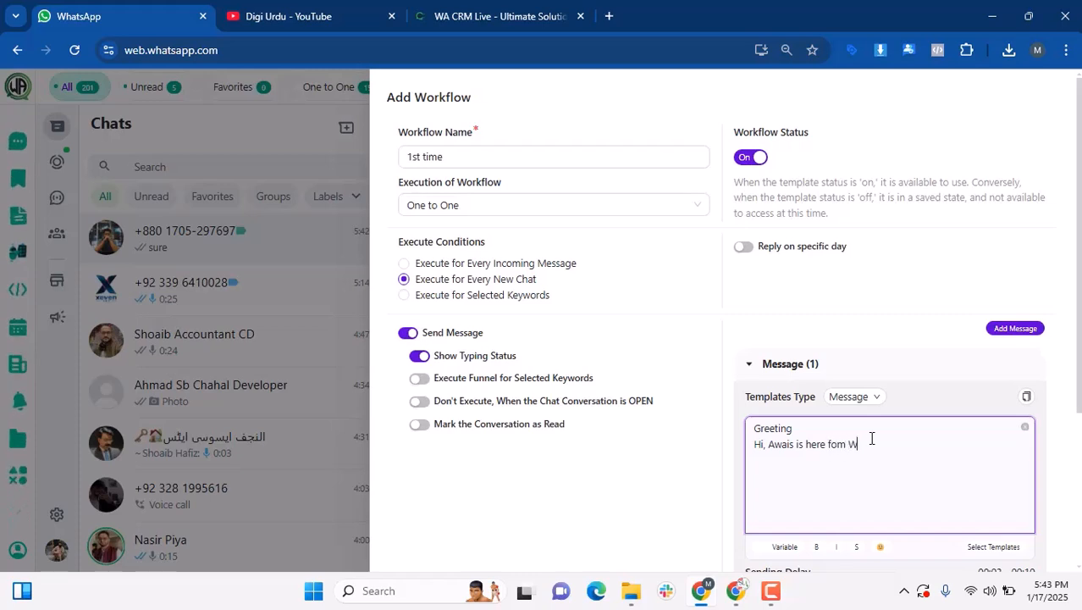
pyautogui.write('WA CRM.')
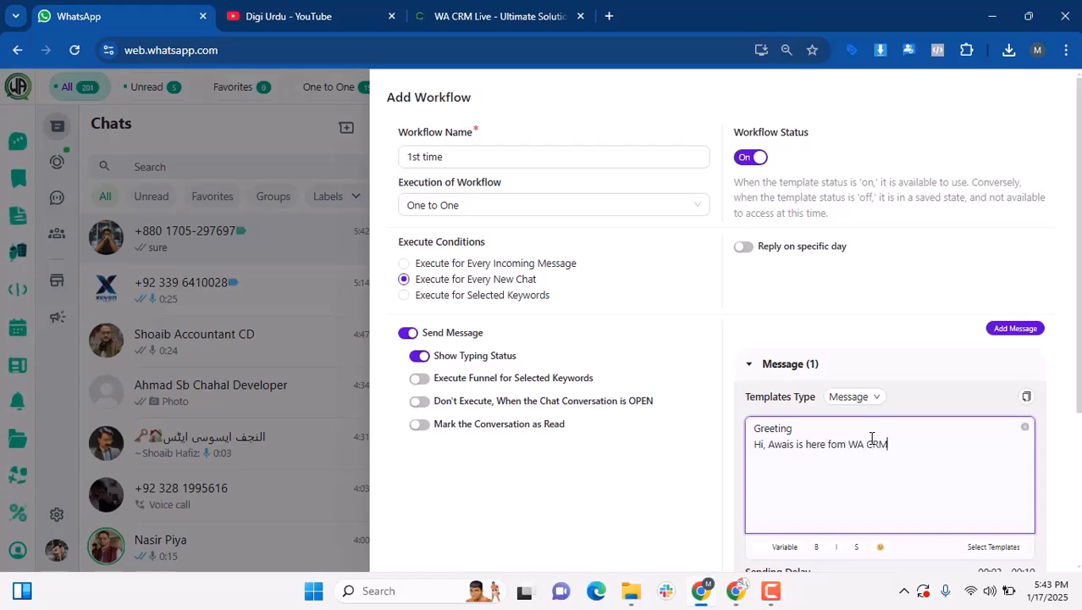
# - Set the message's sending delay to a minimum of 15 and a maximum of 20 seconds and save the workflow
pyautogui.scroll(-3, 745, 415)
pyautogui.click(780, 393)
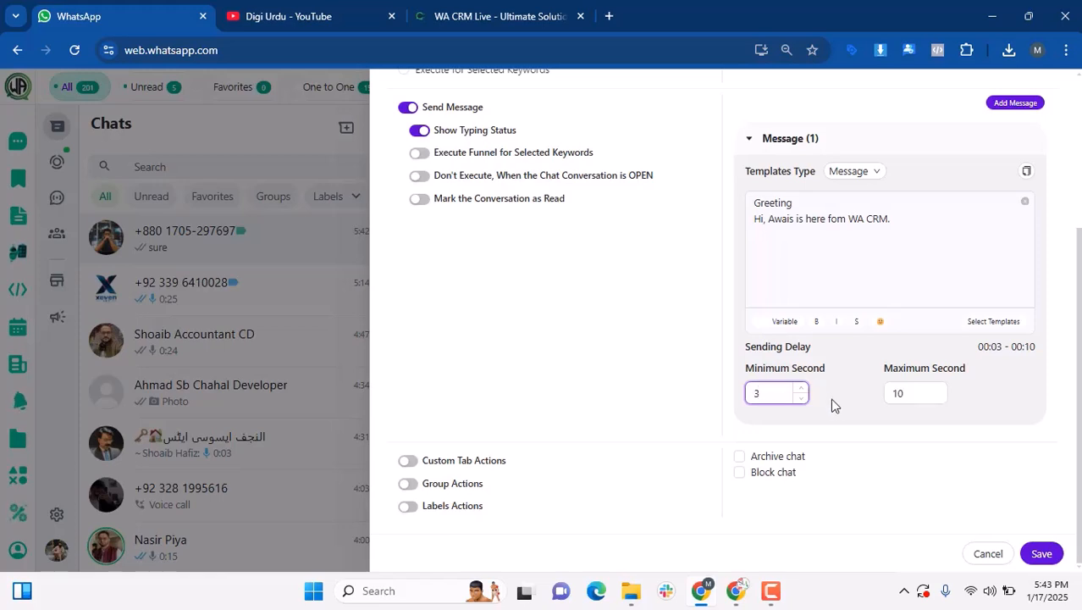
pyautogui.press('BackSpace')
pyautogui.write('115')
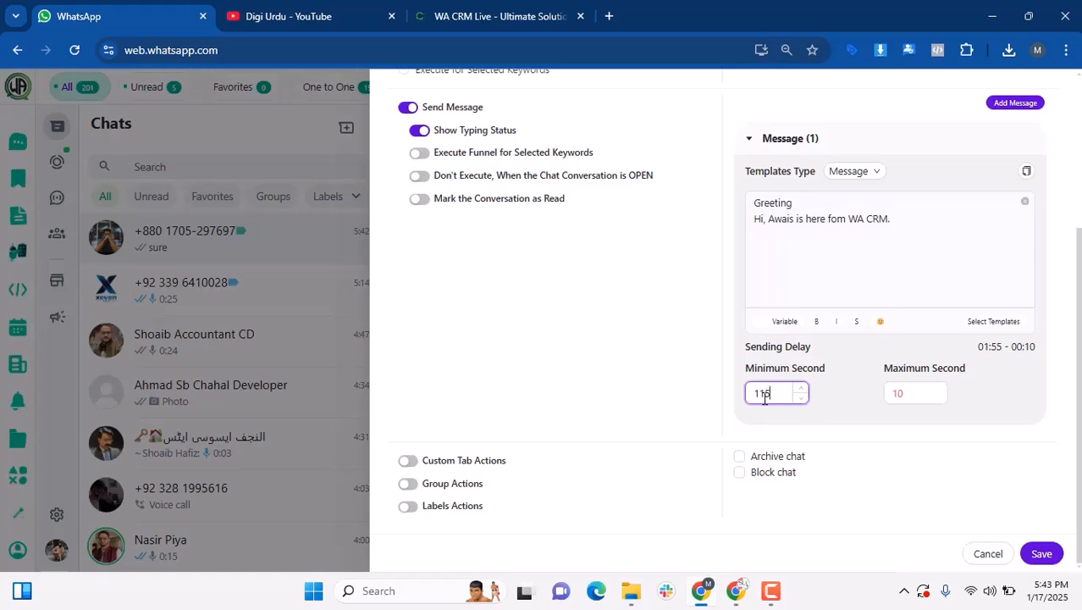
pyautogui.click(763, 395)
pyautogui.press('BackSpace')
pyautogui.click(899, 393)
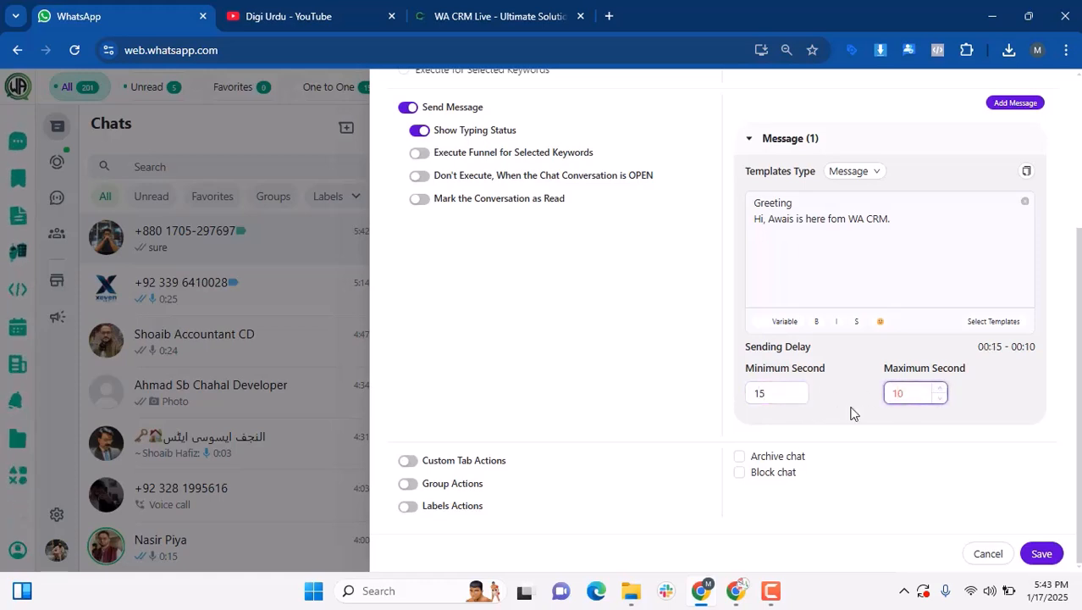
pyautogui.write('2')
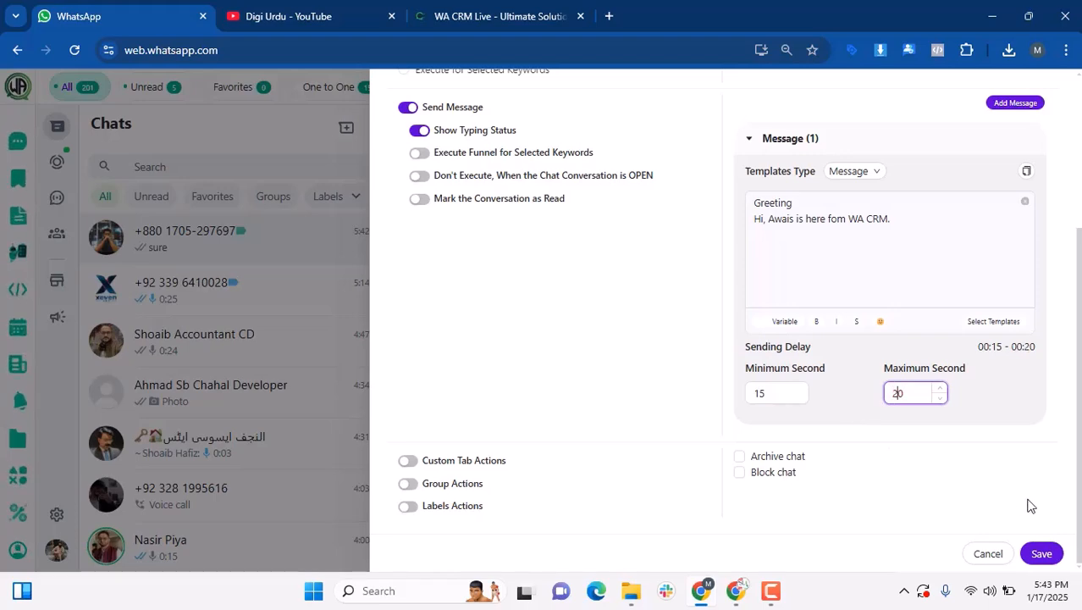
pyautogui.click(1042, 553)
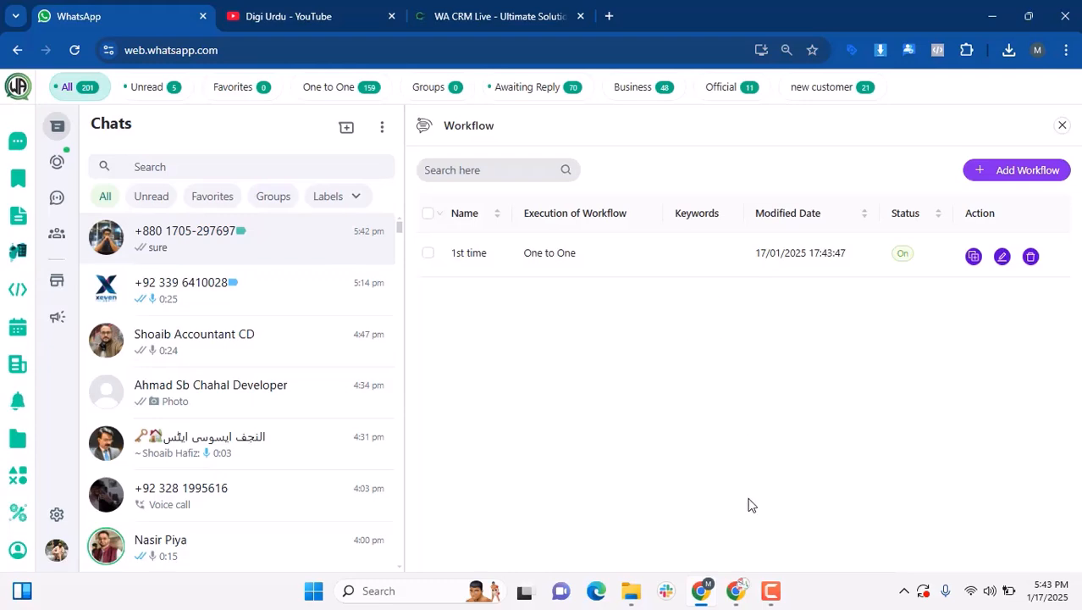
# - Switch to the second account's WhatsApp window, open its chat with the workflow's account, and return to the workflow list
pyautogui.click(736, 590)
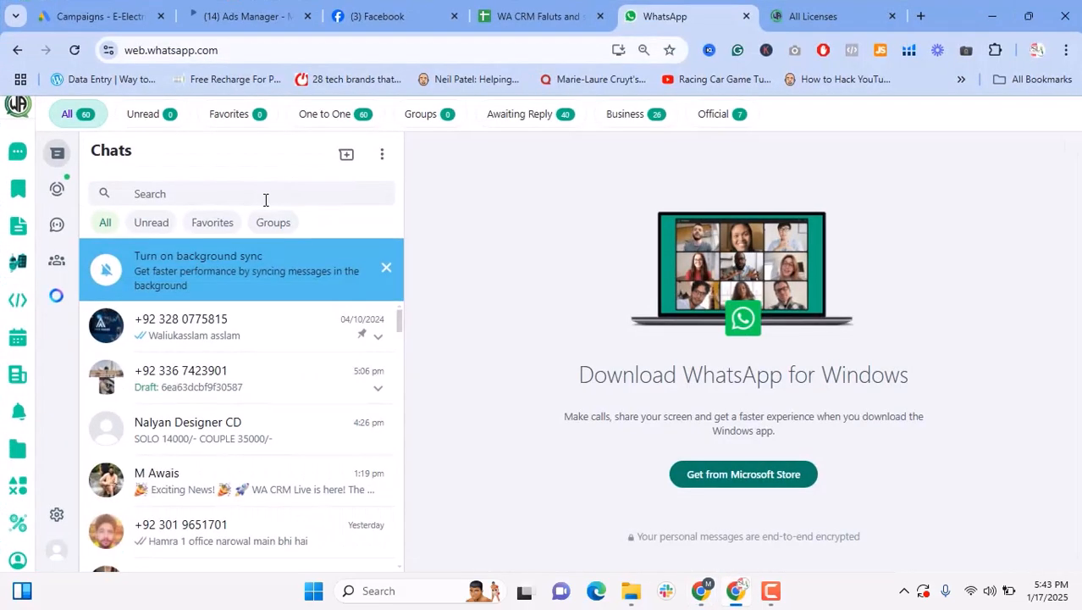
pyautogui.click(224, 473)
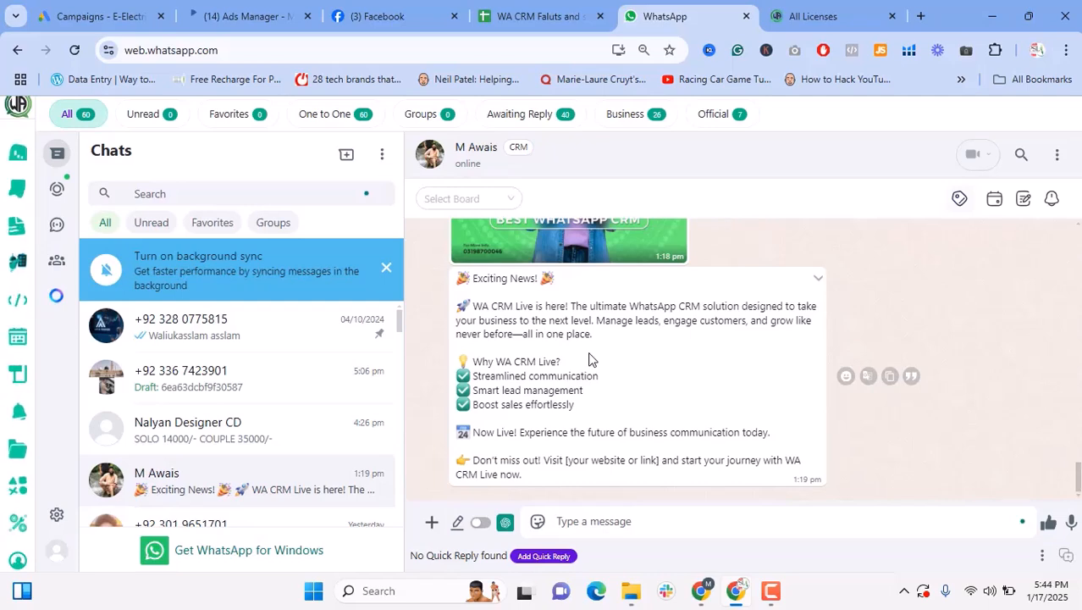
pyautogui.click(701, 590)
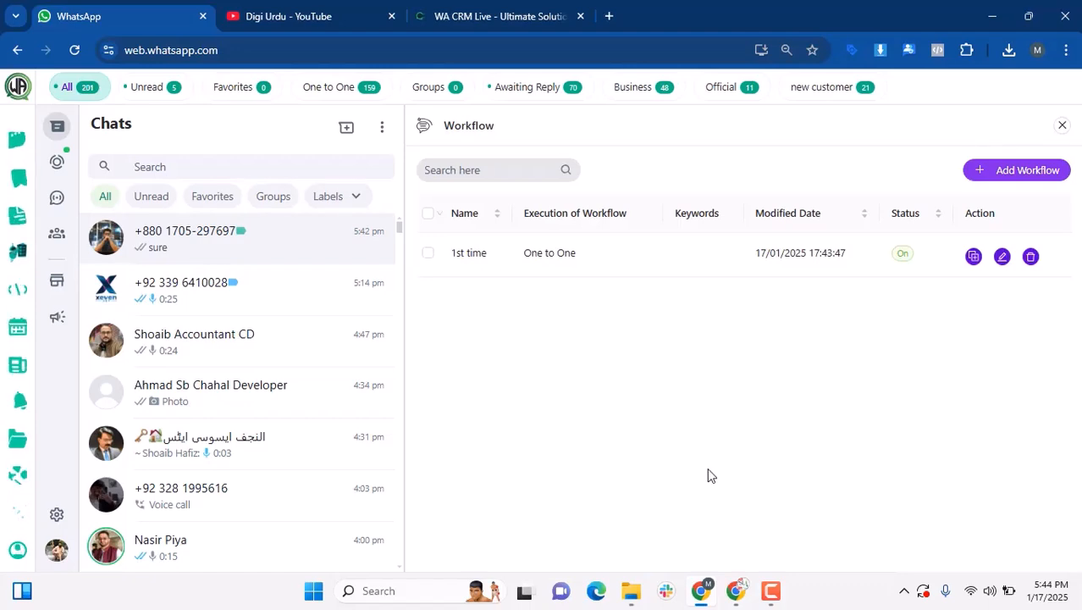
# - Edit the "1st time" workflow to execute for selected keywords and add the keyword "hi"
pyautogui.click(1002, 258)
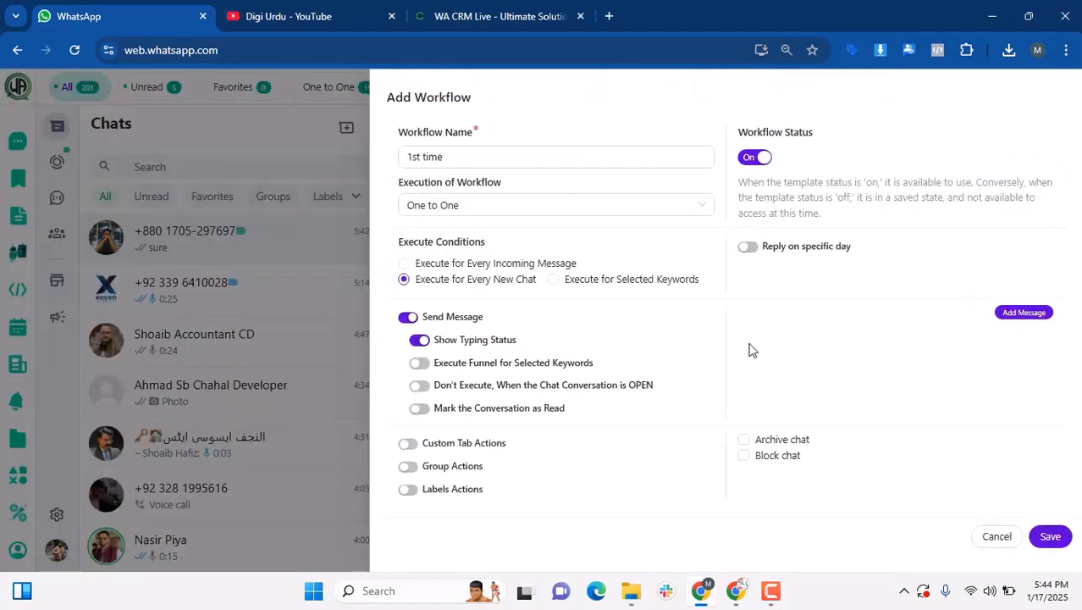
pyautogui.click(456, 297)
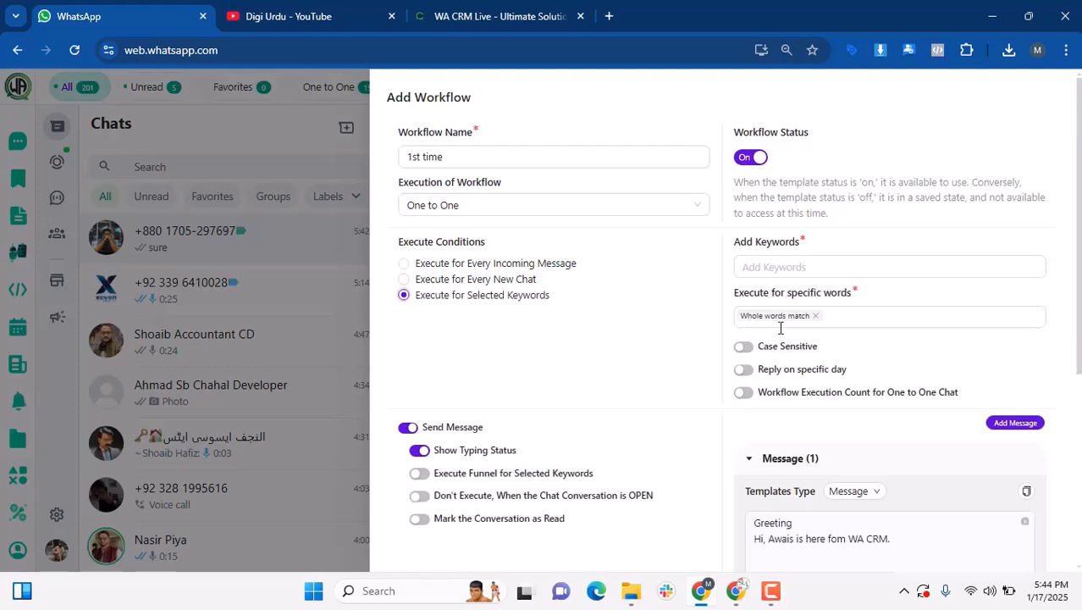
pyautogui.click(811, 265)
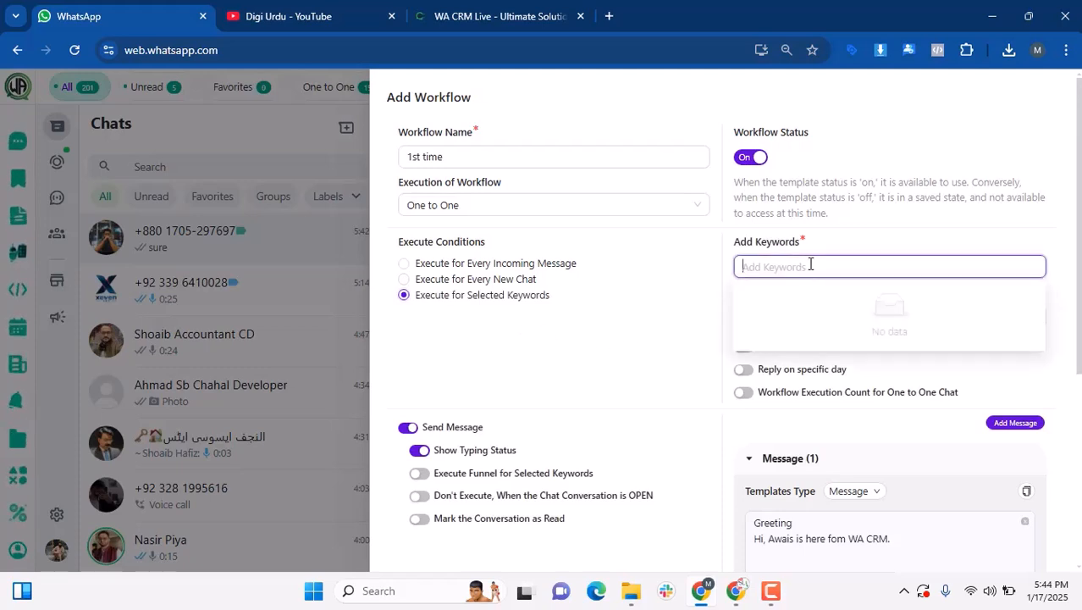
pyautogui.write('hi')
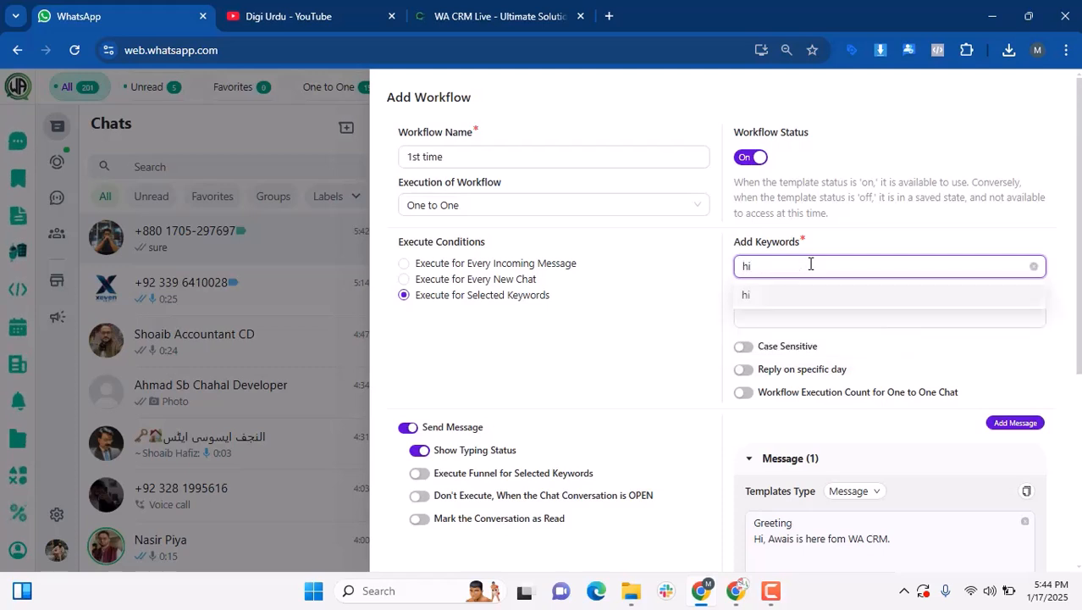
pyautogui.click(919, 359)
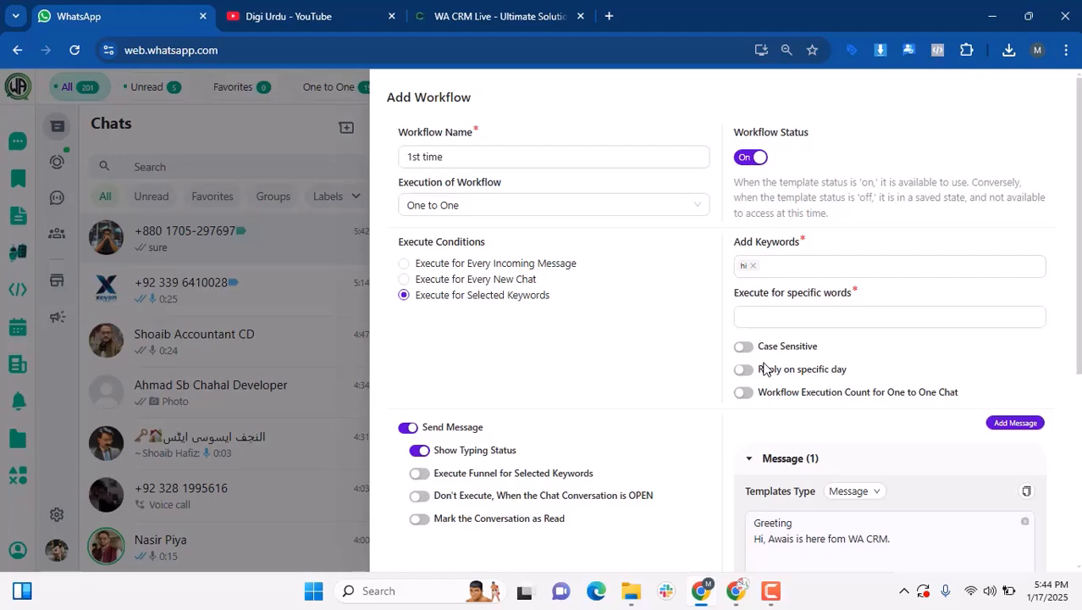
# - Set the keyword matching to "Contain the words" and save the workflow
pyautogui.click(766, 317)
pyautogui.click(790, 419)
pyautogui.click(866, 436)
pyautogui.click(875, 456)
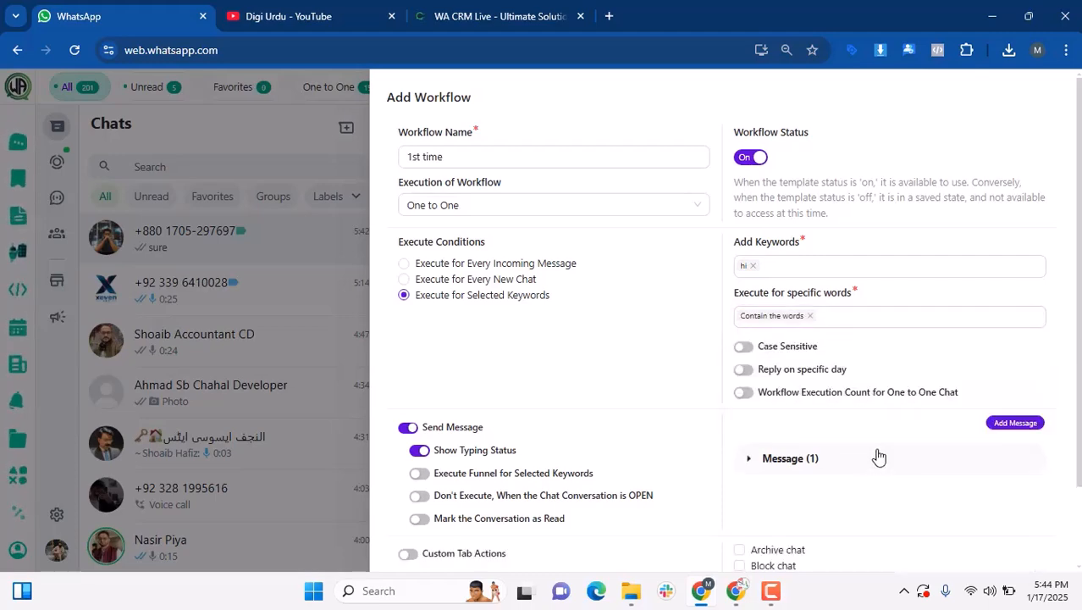
pyautogui.scroll(-1, 874, 449)
pyautogui.click(753, 366)
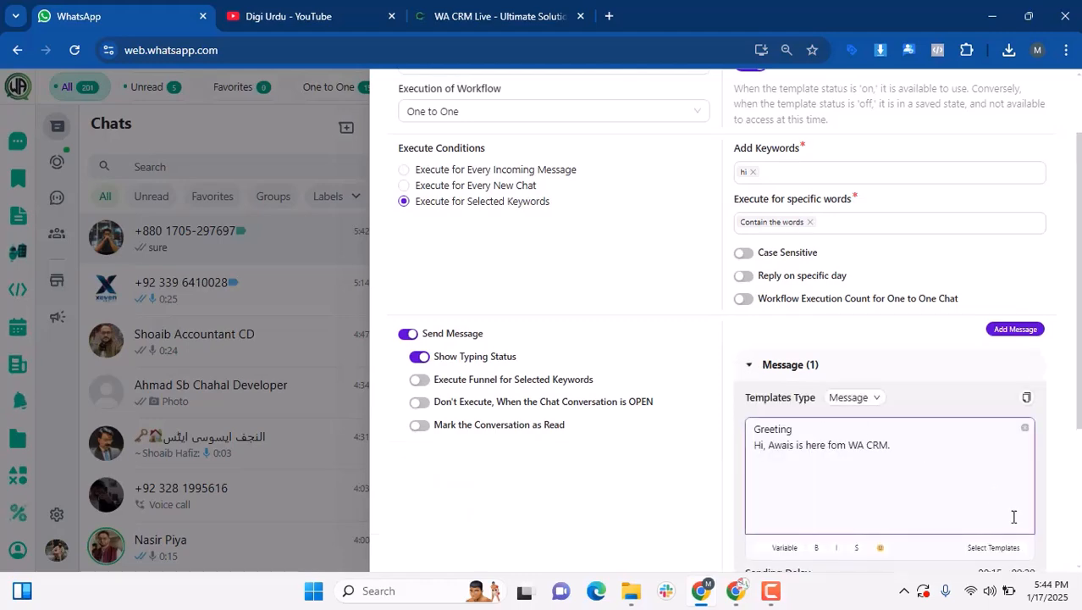
pyautogui.scroll(-3, 1021, 501)
pyautogui.click(1042, 554)
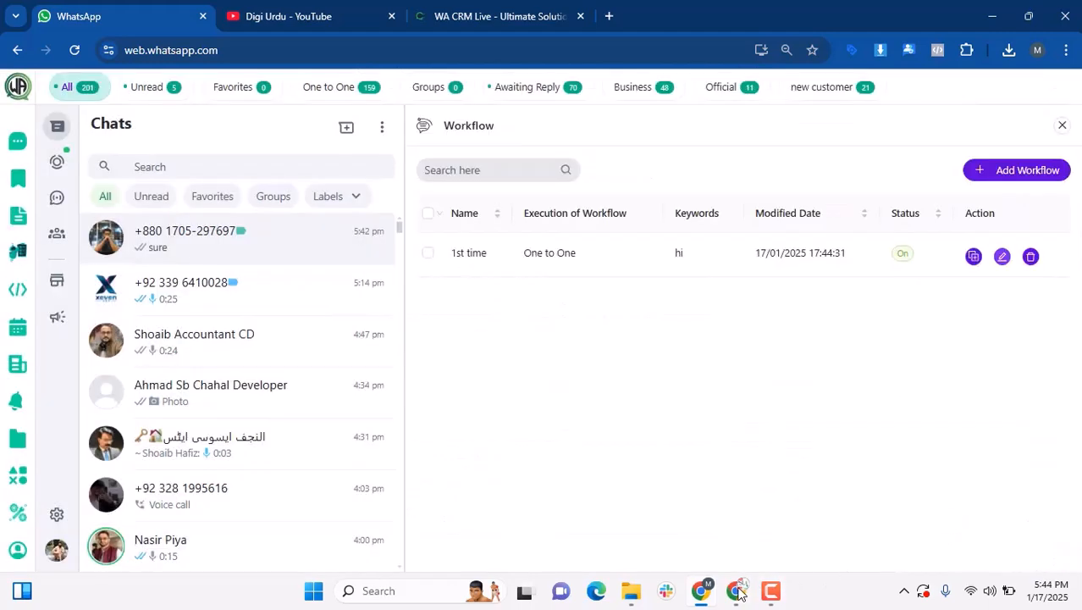
# - Switch to the second account's WhatsApp window and send "hi" to the workflow's account as a keyword test
pyautogui.click(736, 591)
pyautogui.click(597, 517)
pyautogui.write('hi')
pyautogui.press('Return')
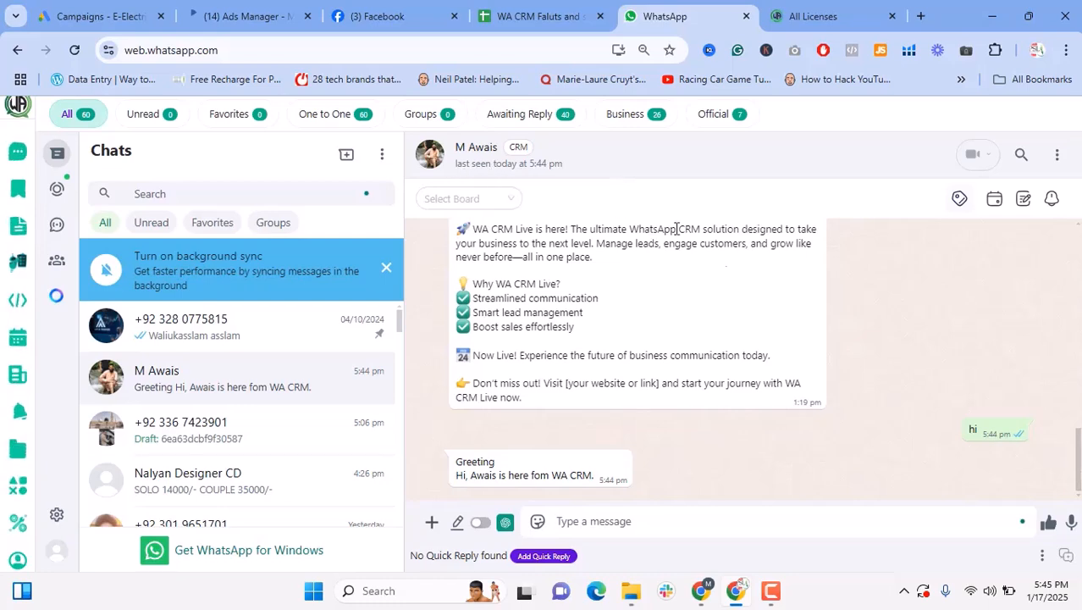
# - Switch back to the workflow account's window and reopen the "1st time" workflow for editing
pyautogui.click(701, 590)
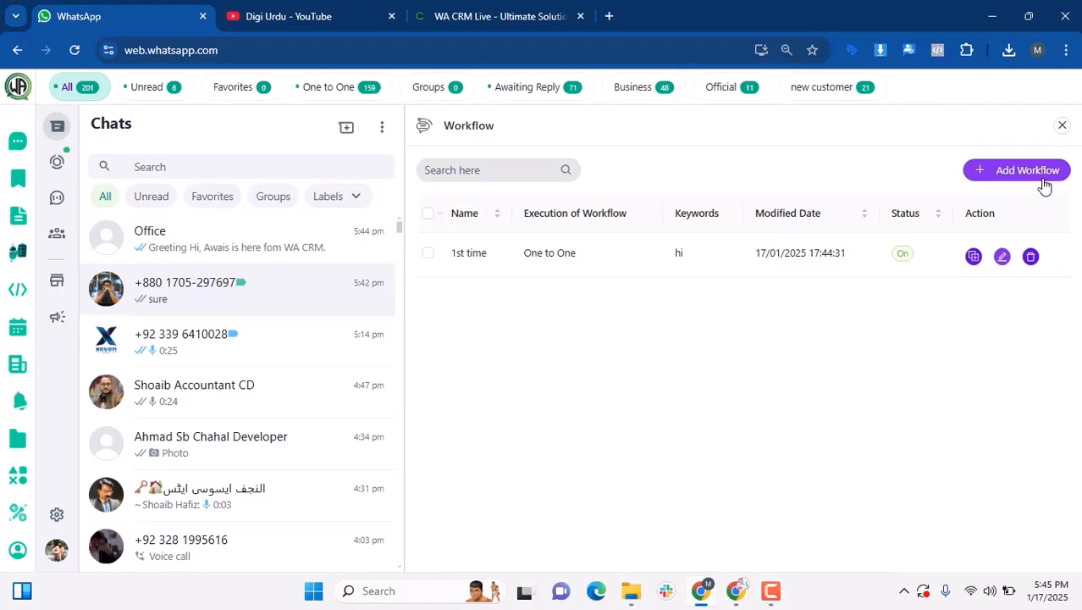
pyautogui.click(1002, 256)
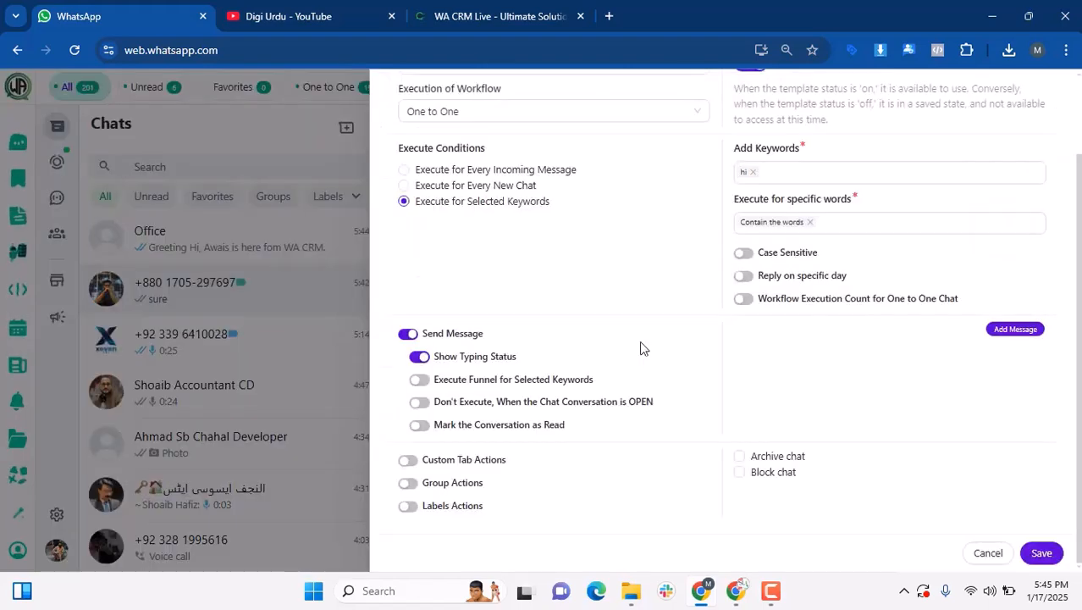
pyautogui.scroll(2, 644, 340)
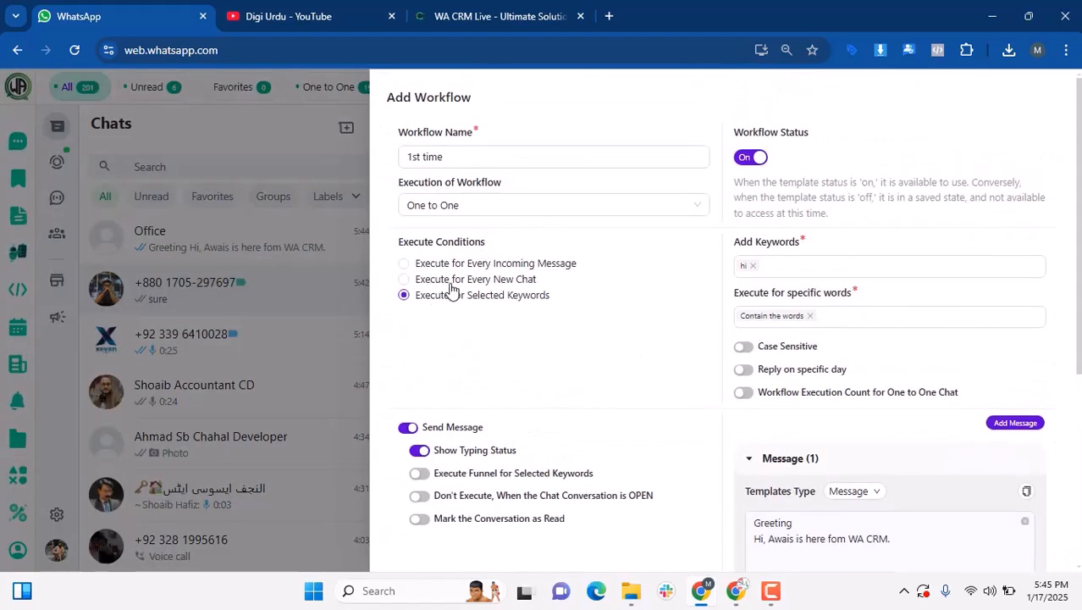
# - Try executing for every incoming message and for every new chat with replies only on Sunday, and return to selected keywords
pyautogui.click(488, 264)
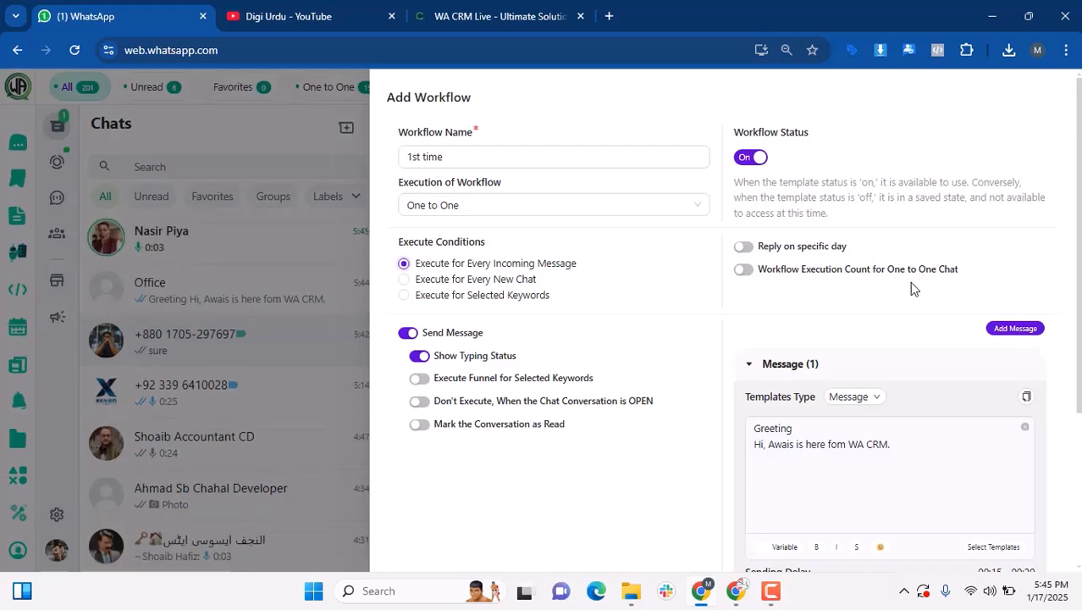
pyautogui.click(524, 282)
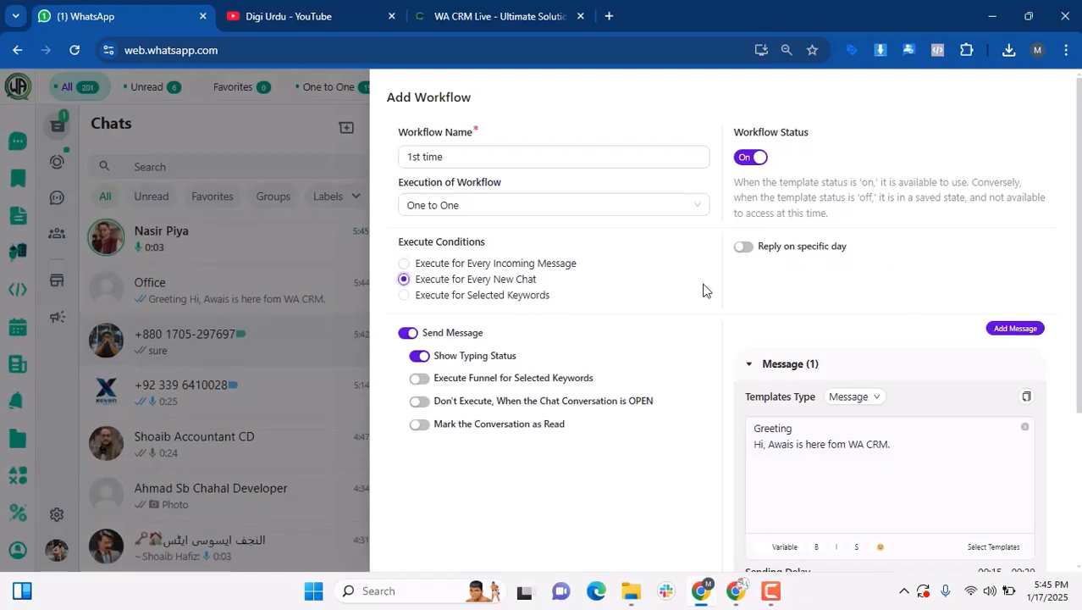
pyautogui.click(747, 248)
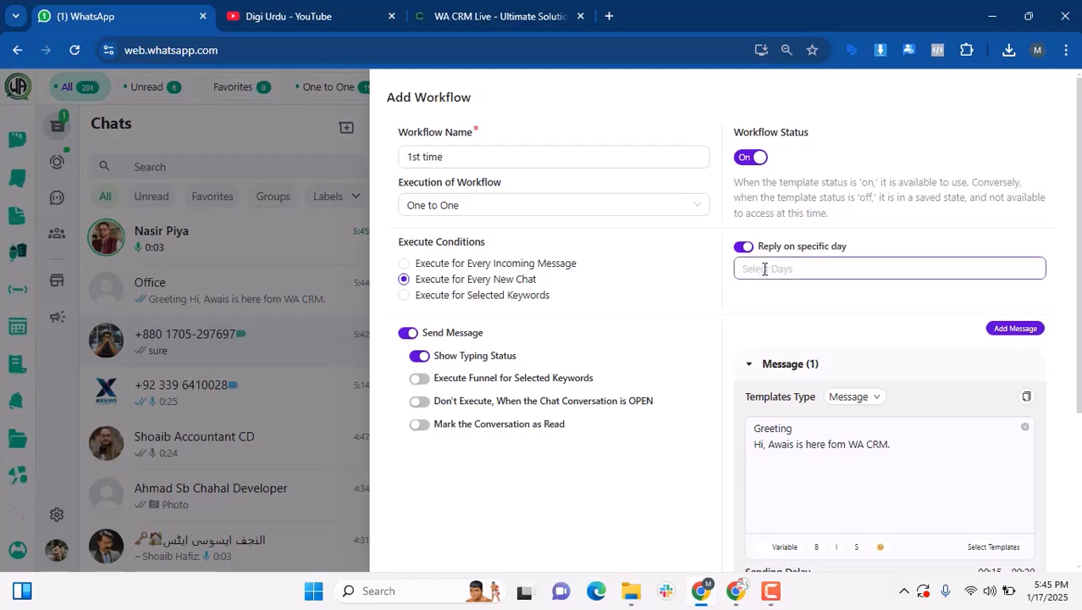
pyautogui.click(765, 268)
pyautogui.click(787, 434)
pyautogui.click(742, 481)
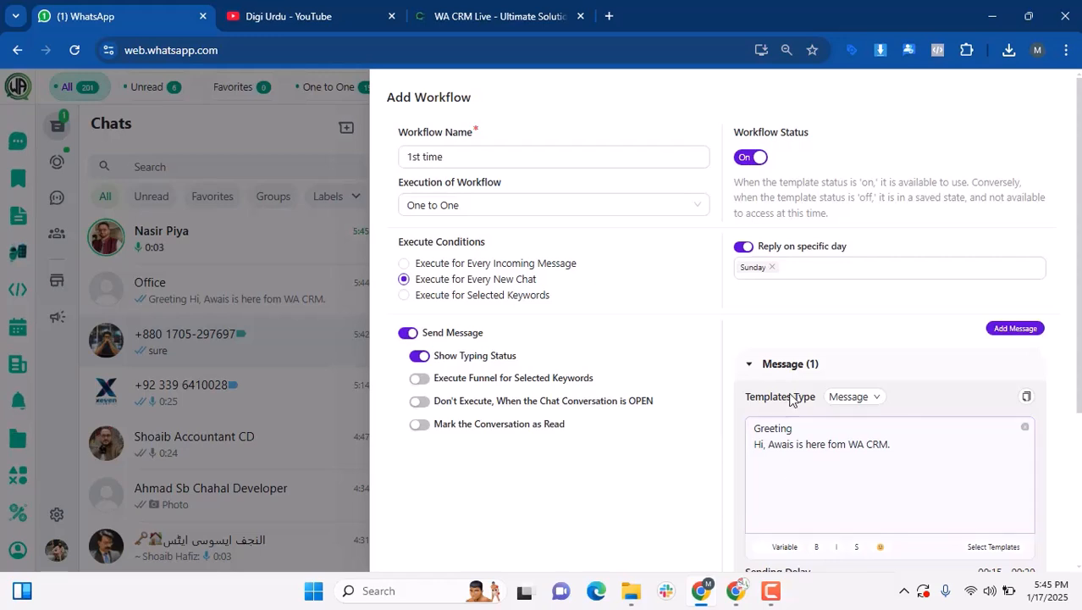
pyautogui.click(743, 247)
pyautogui.click(461, 295)
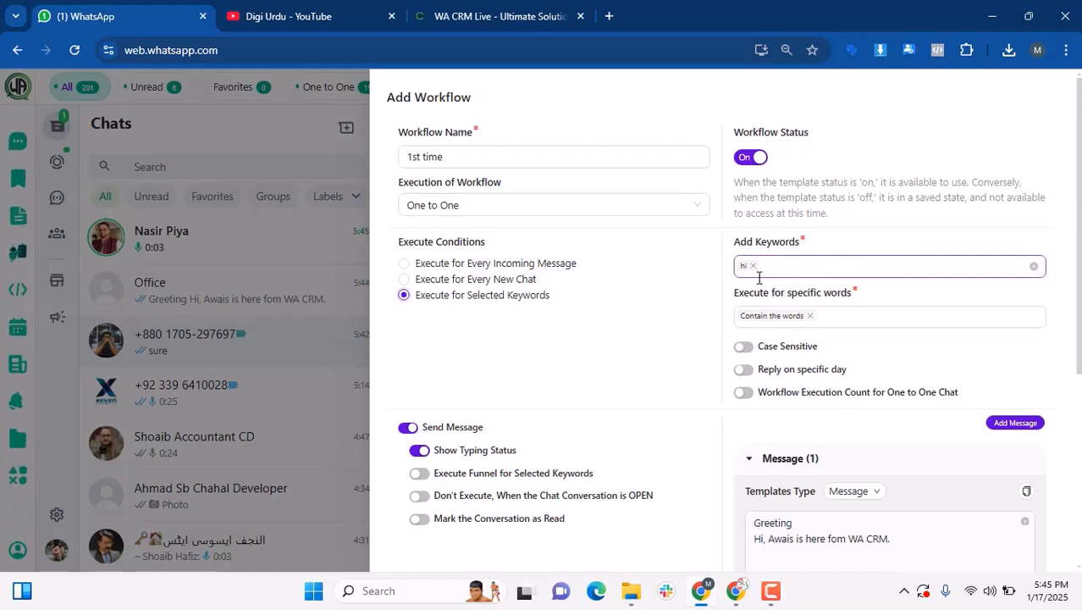
# - Keep the workflow from executing when the chat conversation is open
pyautogui.scroll(-1, 527, 441)
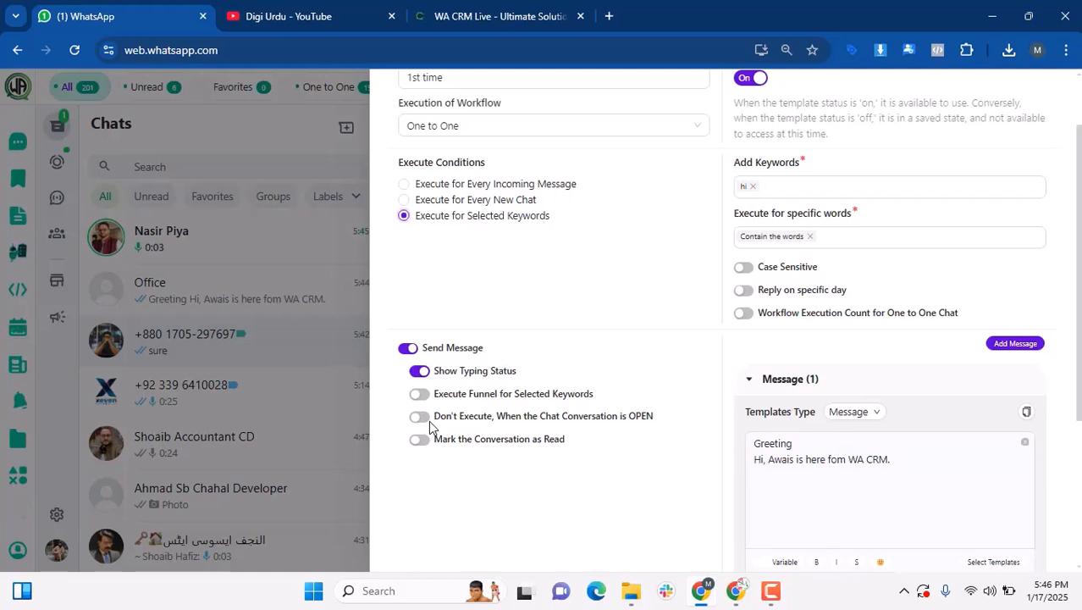
pyautogui.click(429, 420)
pyautogui.scroll(1, 779, 393)
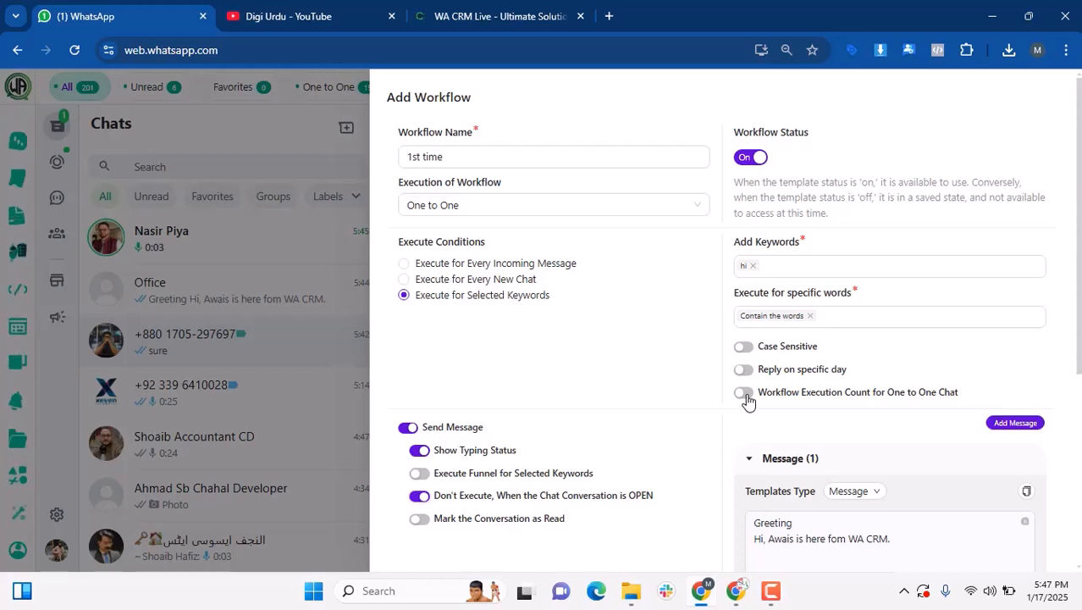
# - Try out the workflow execution count for one-to-one chats and switch it off again
pyautogui.click(745, 394)
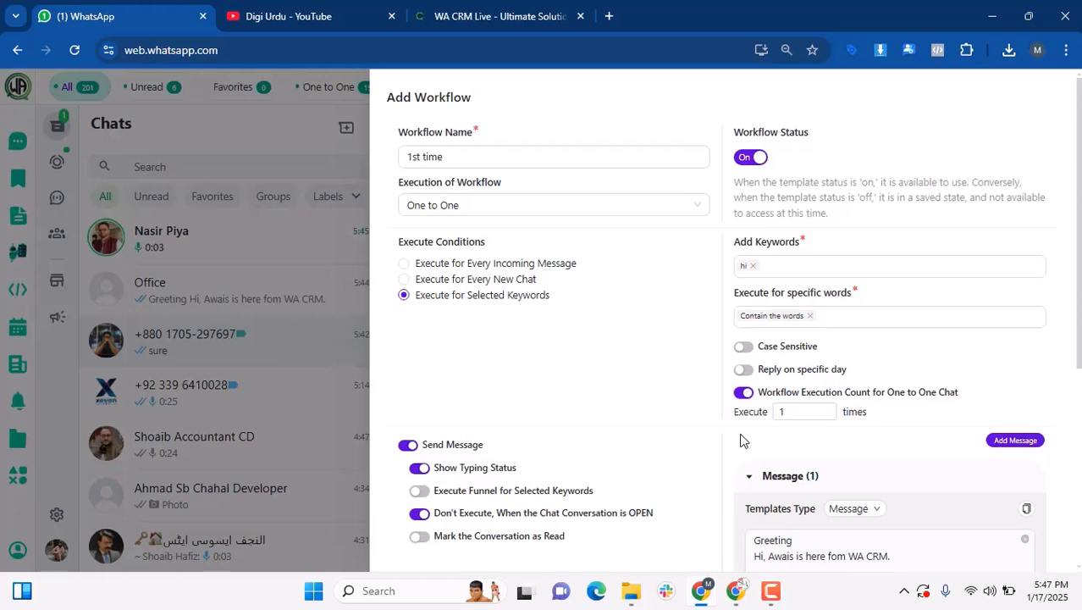
pyautogui.click(830, 409)
pyautogui.click(829, 409)
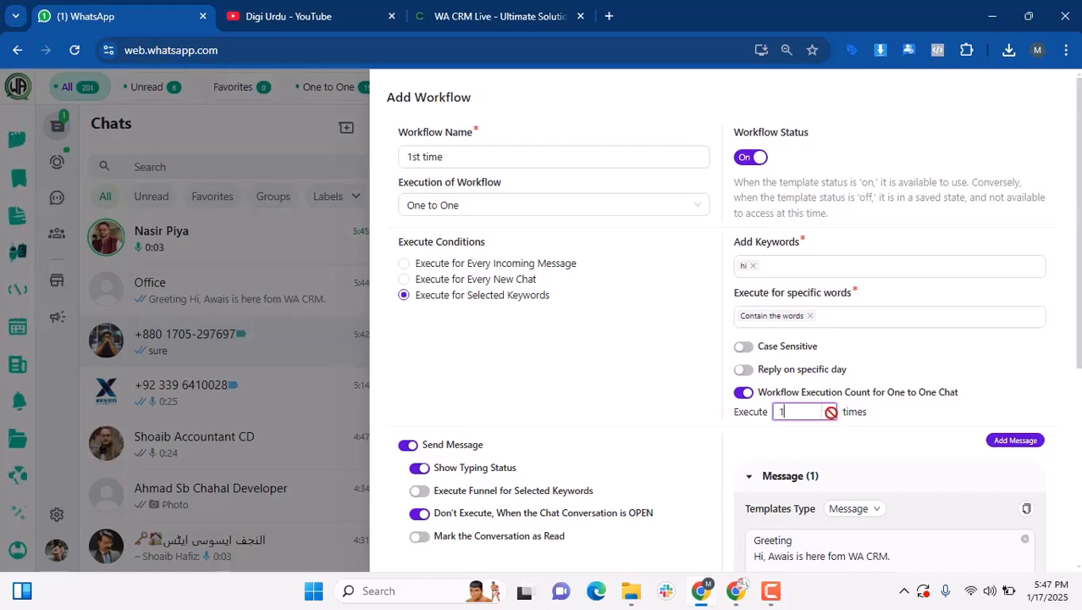
pyautogui.click(744, 394)
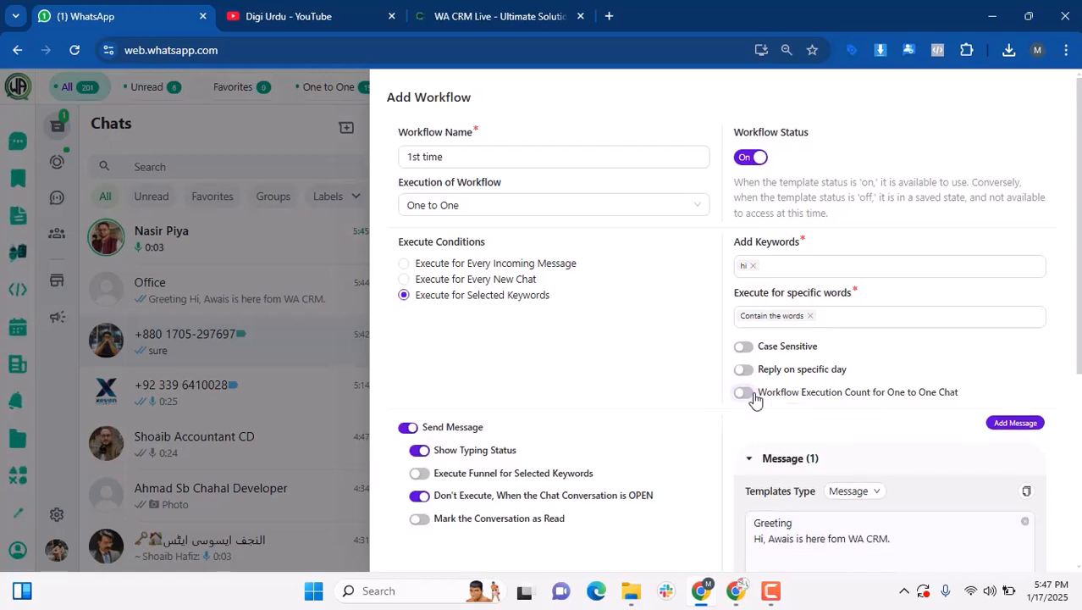
# - Limit the workflow to executing 1 time per one-to-one chat and save it
pyautogui.scroll(-2, 796, 415)
pyautogui.click(795, 418)
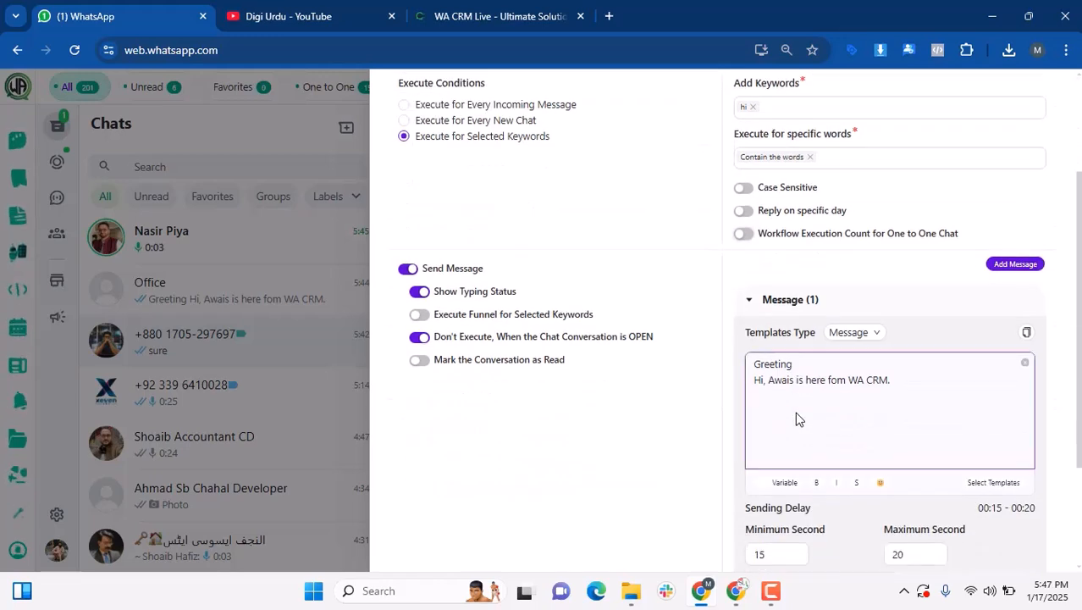
pyautogui.click(743, 234)
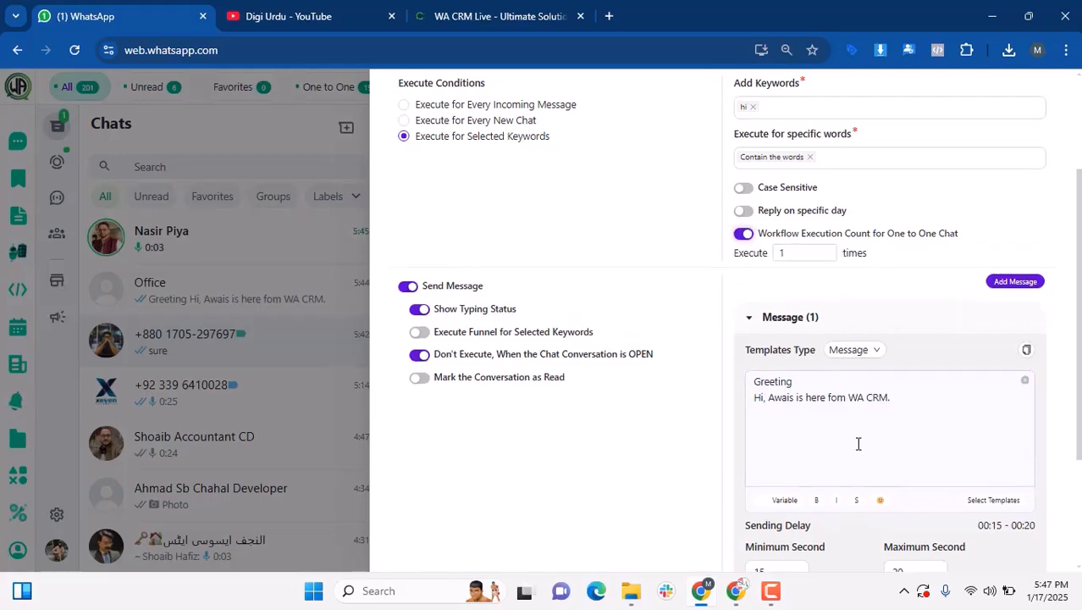
pyautogui.scroll(-2, 828, 382)
pyautogui.click(1035, 552)
# - Send "hi" again from the second account to test the workflow with its execution limit
pyautogui.moveTo(714, 595)
pyautogui.click(744, 544)
pyautogui.write('hi')
pyautogui.press('Return')
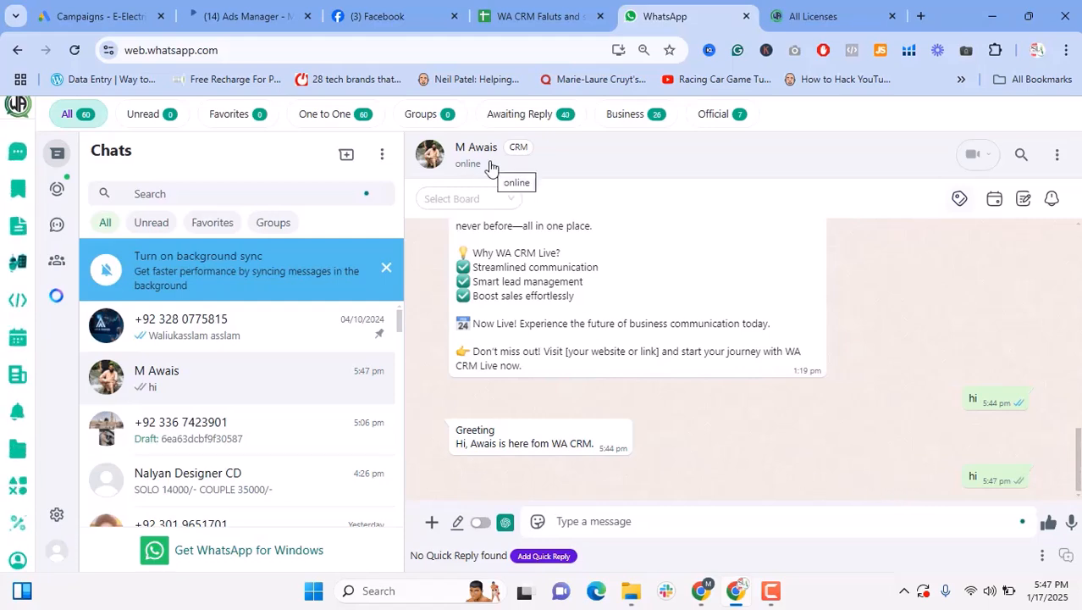
# - Return to the workflow account, reopen the "1st time" workflow and disable its execution count for one-to-one chats
pyautogui.click(712, 590)
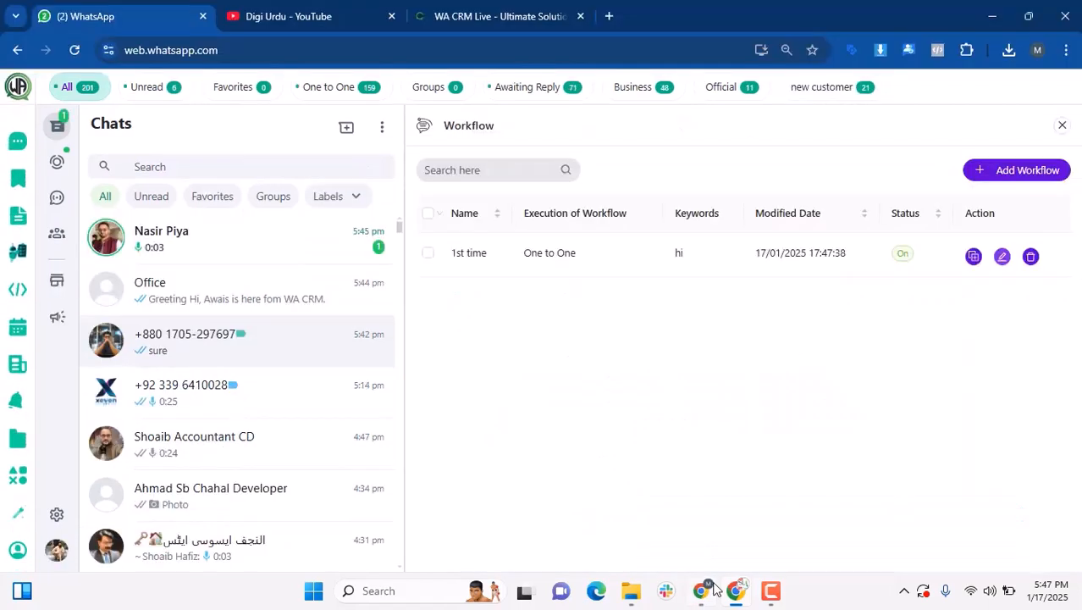
pyautogui.click(1002, 256)
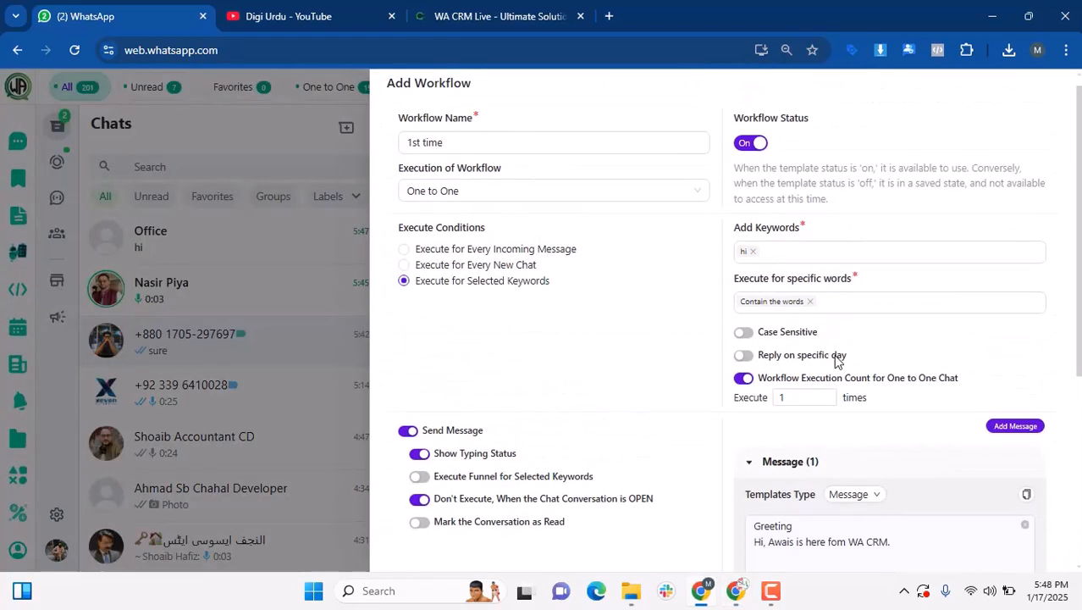
pyautogui.click(743, 379)
pyautogui.scroll(-3, 754, 373)
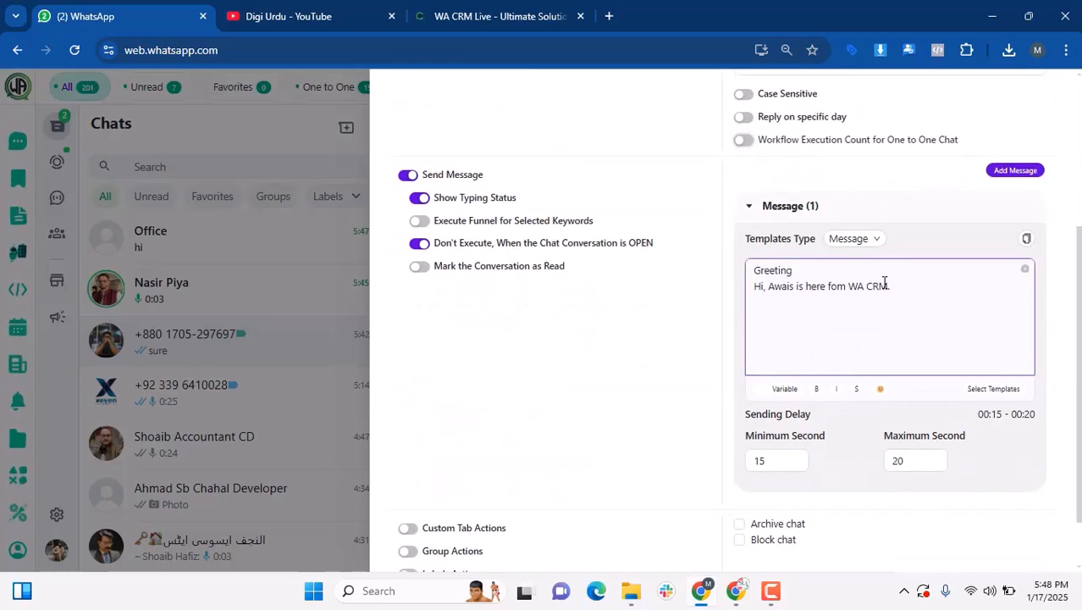
# - Change the workflow message's template type to "Message + List" and look over its list fields
pyautogui.click(854, 238)
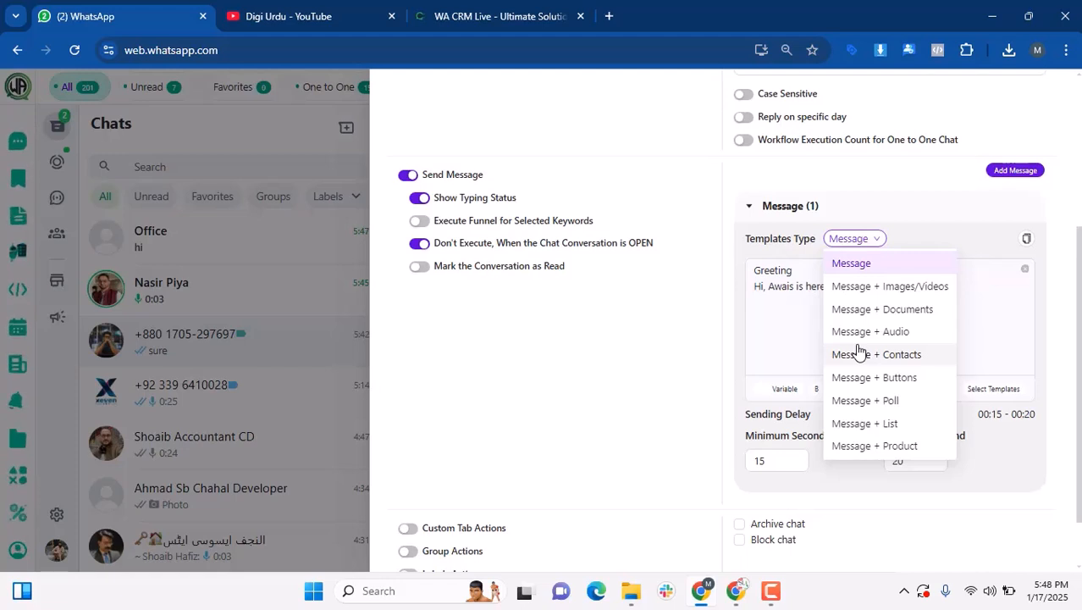
pyautogui.click(874, 426)
pyautogui.click(780, 288)
pyautogui.scroll(-2, 784, 288)
pyautogui.scroll(2, 779, 254)
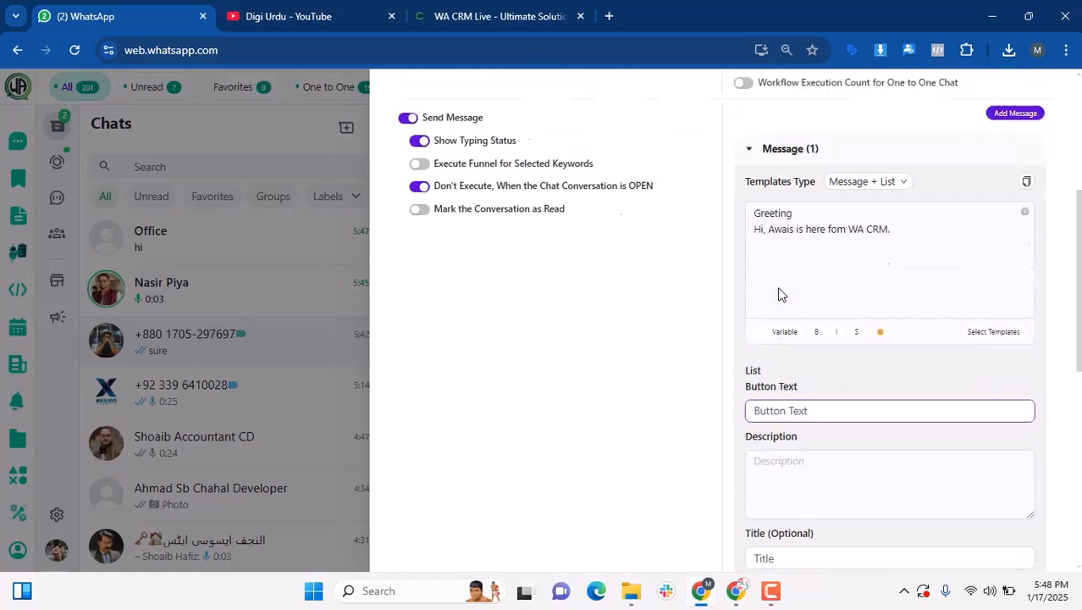
# - Replace the workflow's keyword "hi" with "know about lip blam" and check the options for executing on specific words
pyautogui.scroll(3, 778, 225)
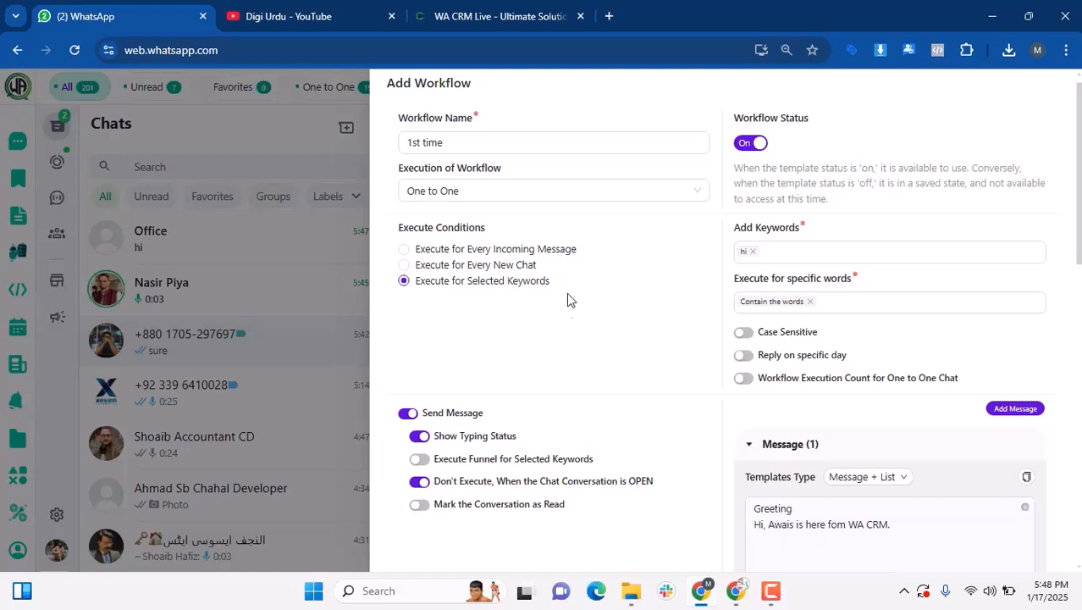
pyautogui.click(753, 251)
pyautogui.click(797, 251)
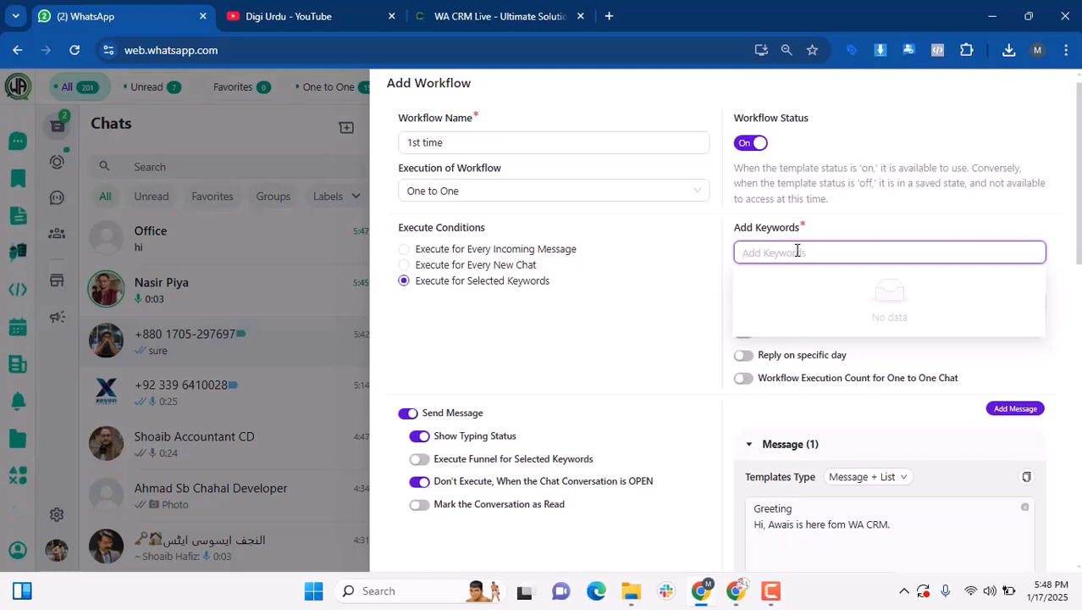
pyautogui.write('know abo')
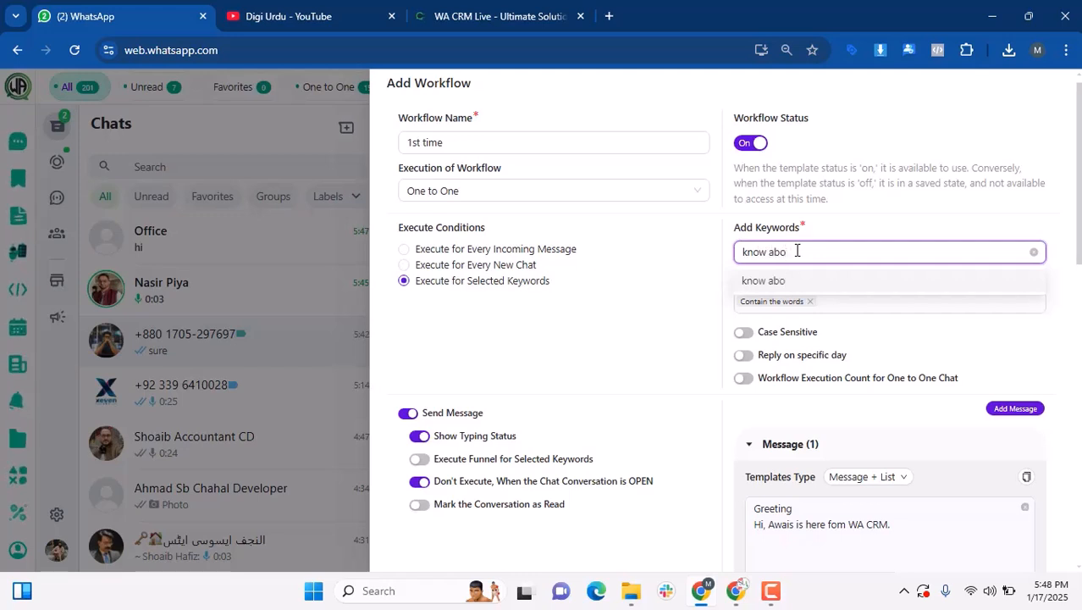
pyautogui.write('ut li')
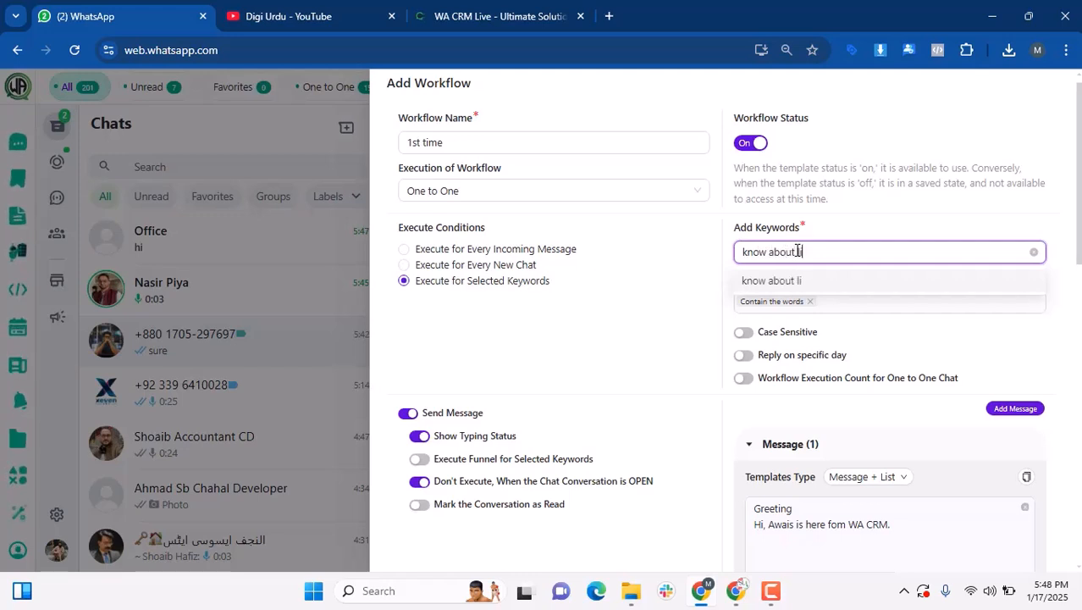
pyautogui.write('pblam')
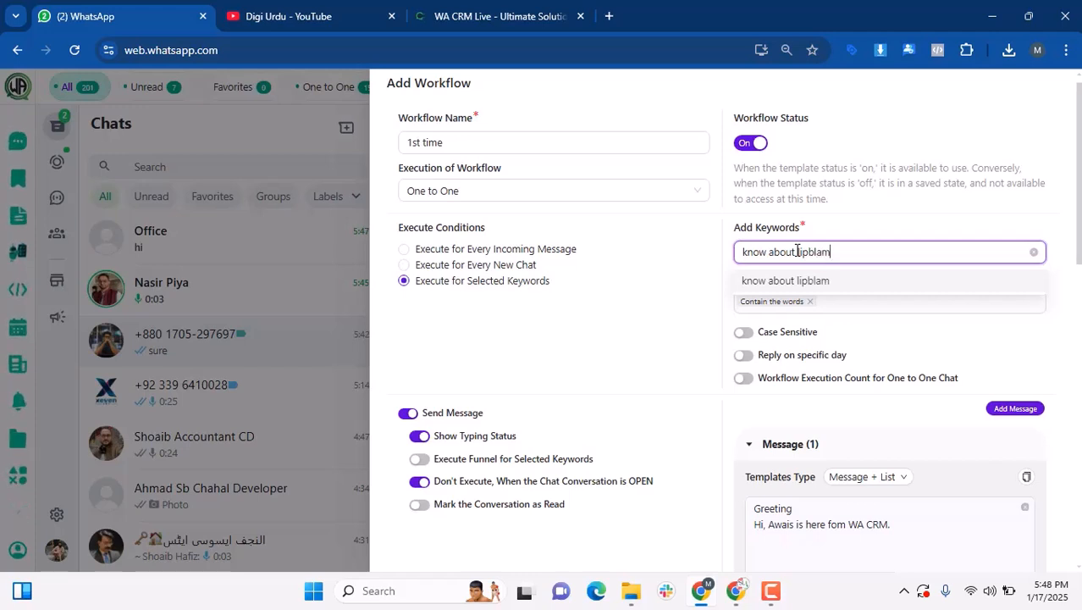
pyautogui.click(807, 252)
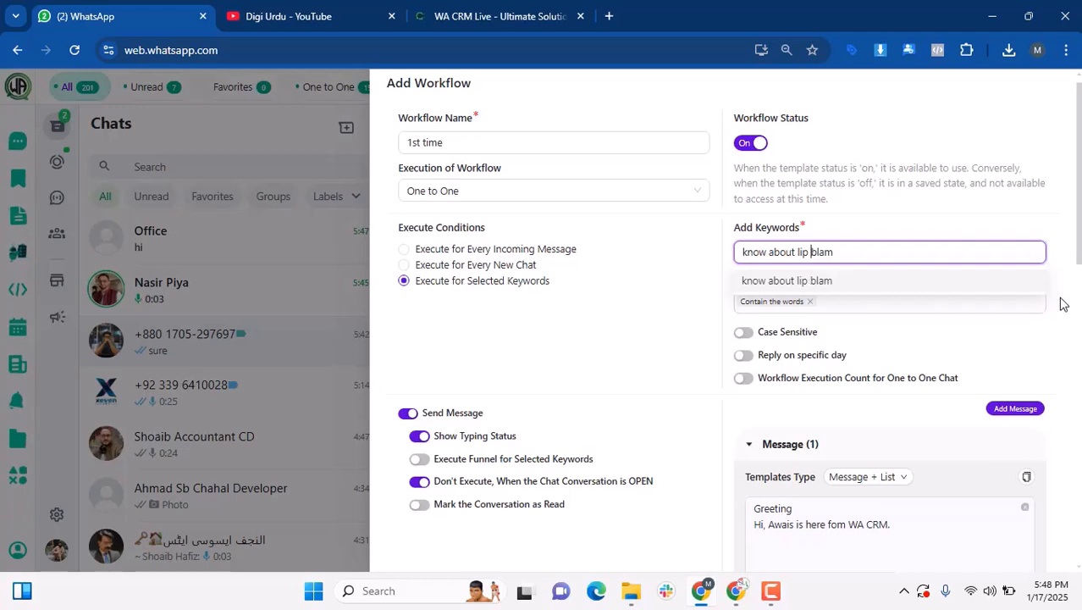
pyautogui.press('Return')
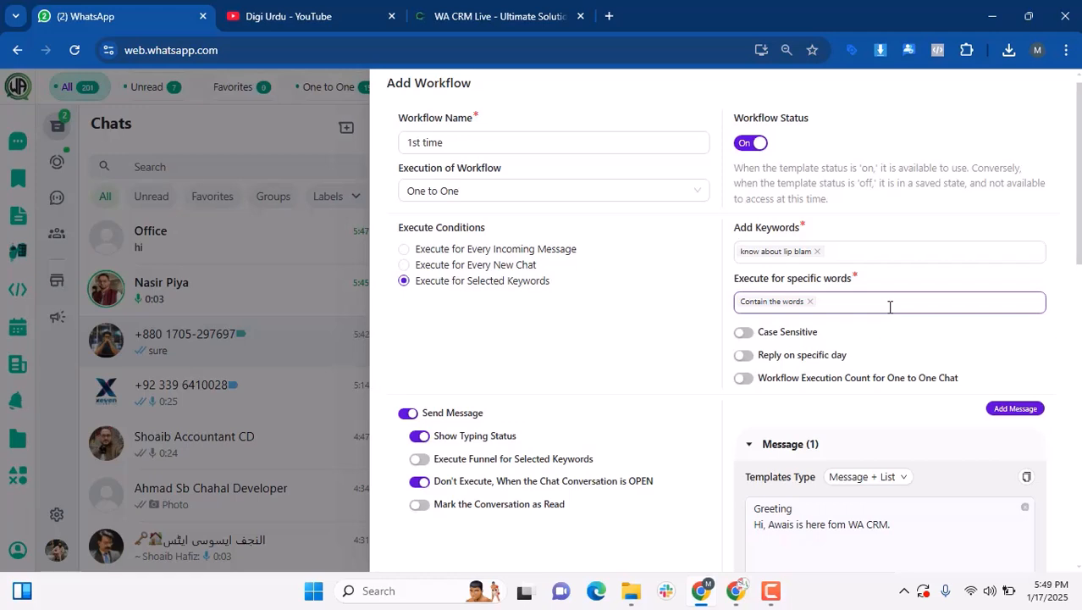
pyautogui.click(833, 297)
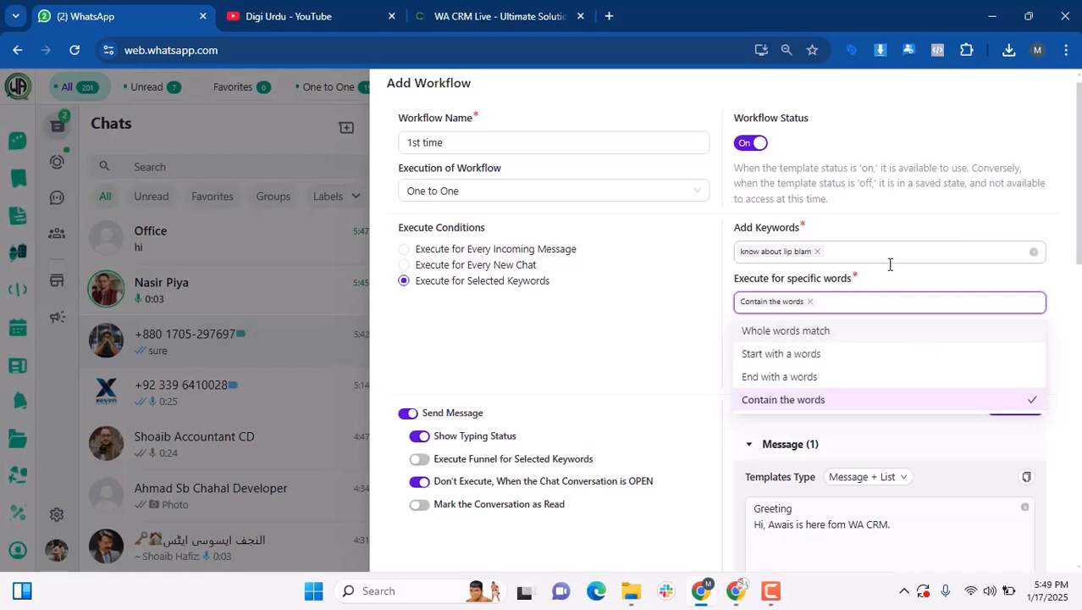
pyautogui.click(1057, 294)
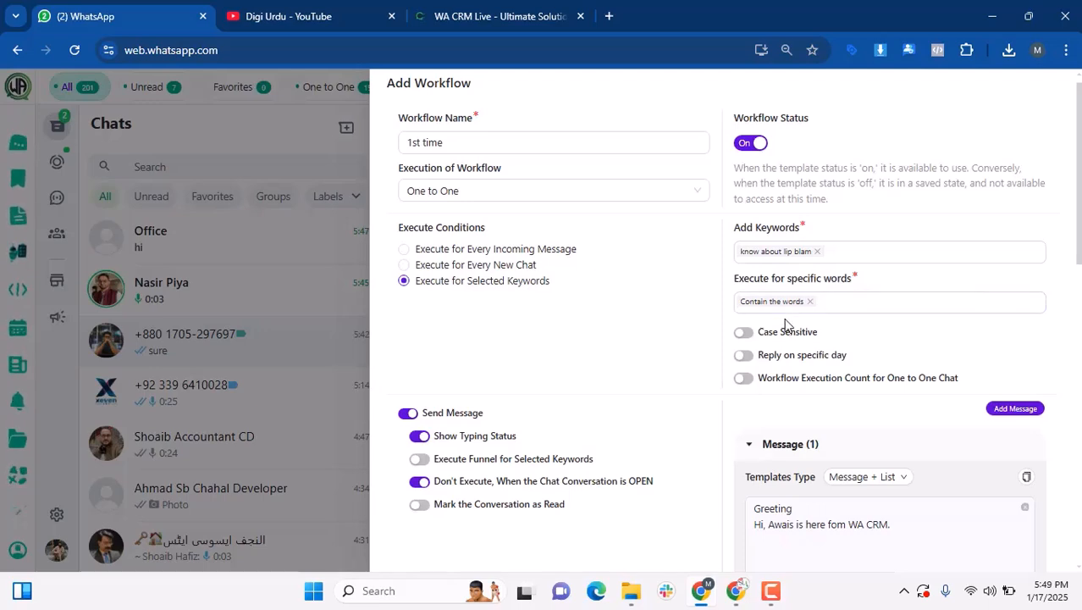
# - Replace the second line of the workflow message, below "Greeting", with "This lip blam is nourthing"
pyautogui.scroll(-3, 792, 326)
pyautogui.scroll(3, 891, 322)
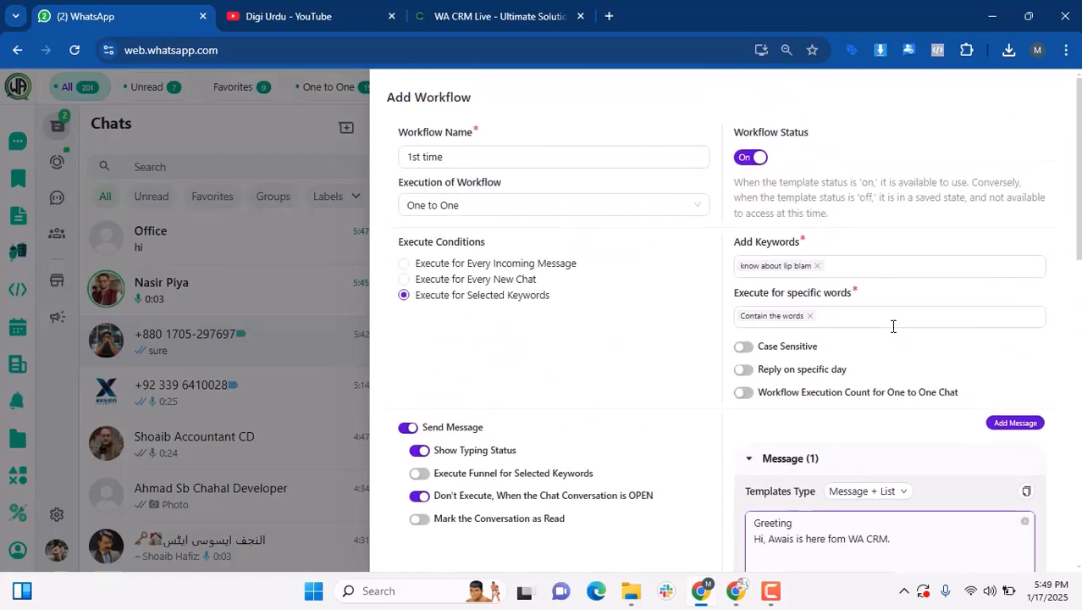
pyautogui.scroll(-3, 896, 334)
pyautogui.moveTo(917, 306); pyautogui.dragTo(742, 310)
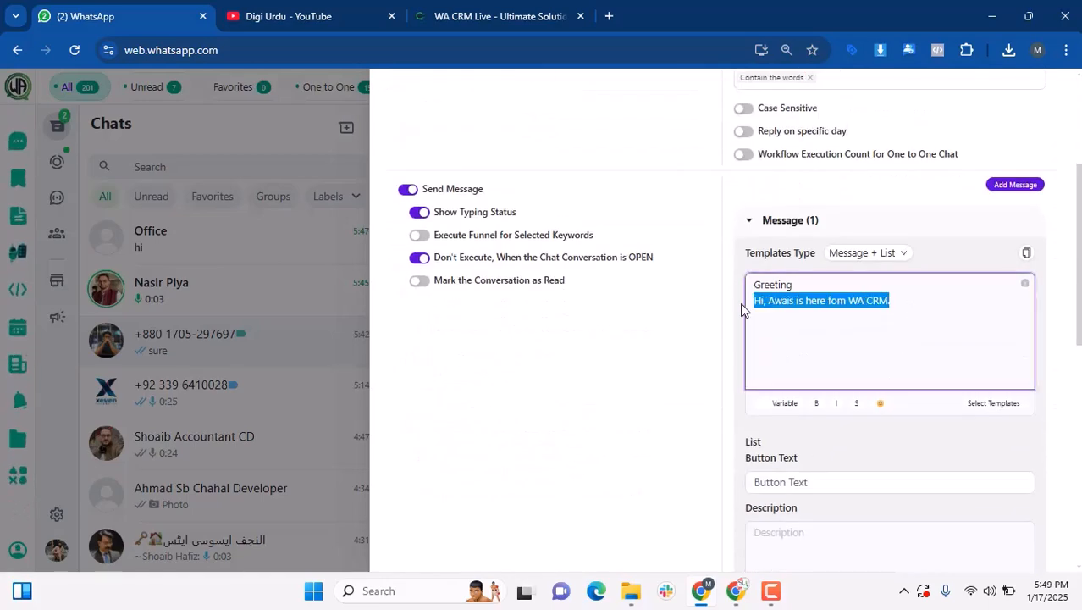
pyautogui.press('BackSpace')
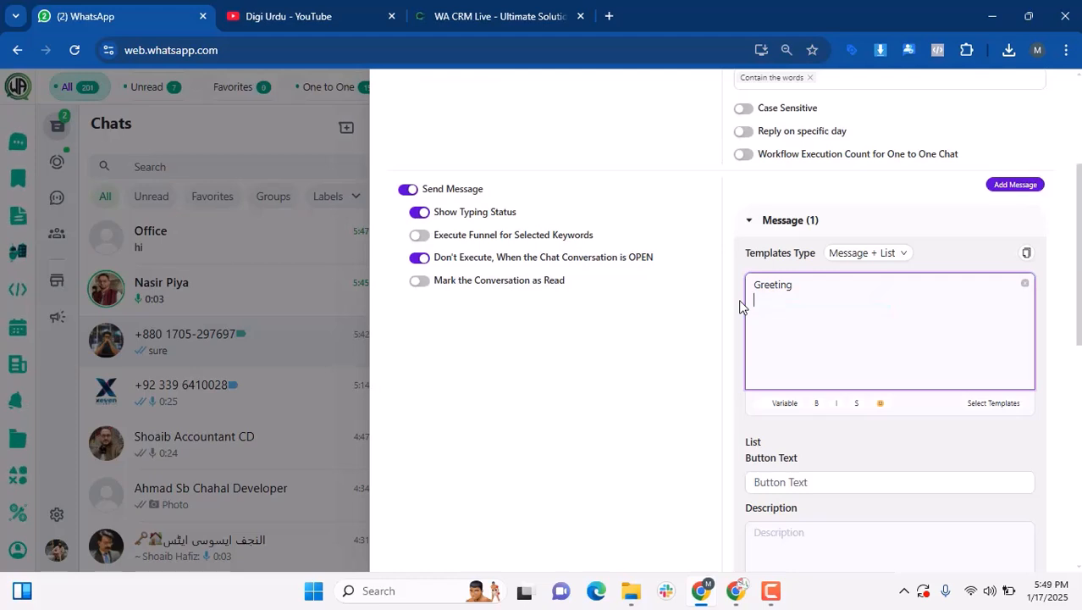
pyautogui.write('This lip blam is nour')
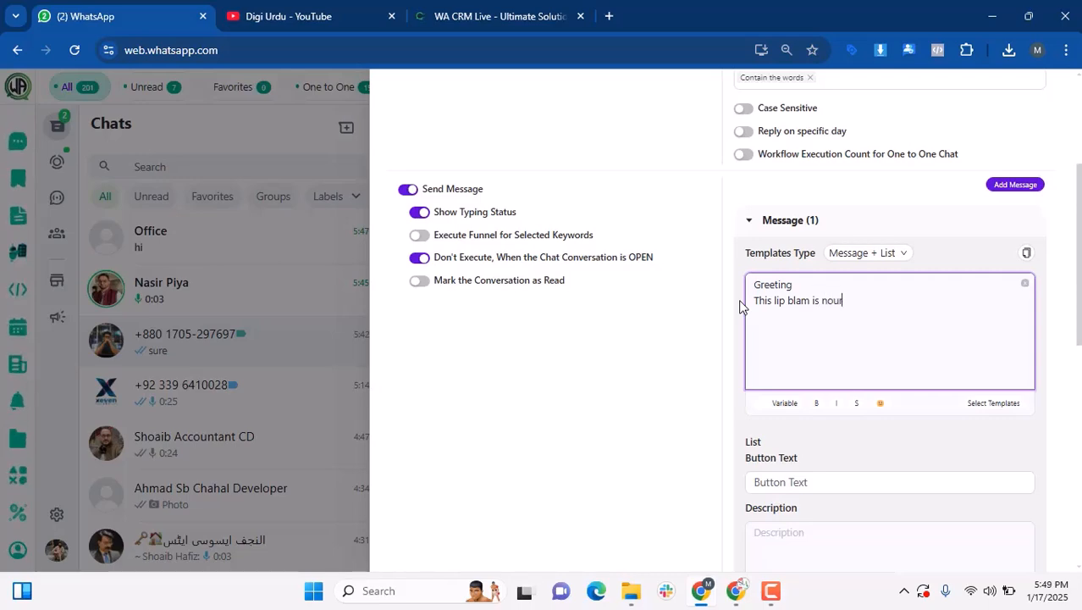
pyautogui.write('thing')
# - Set the message list's button text to "lip balm details" and its description to "dfs"
pyautogui.scroll(-3, 833, 241)
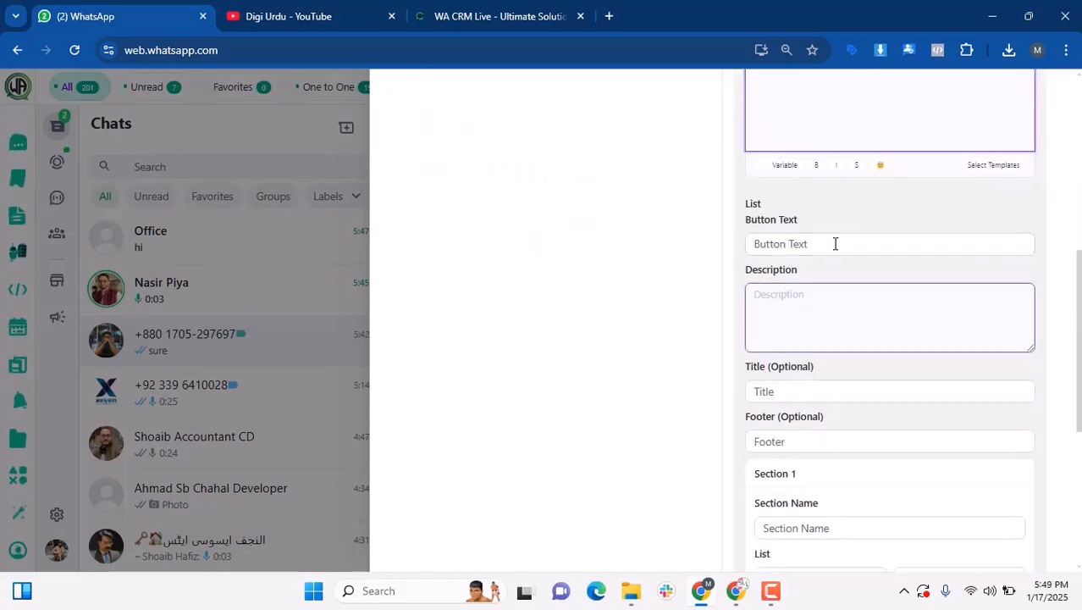
pyautogui.scroll(2, 901, 245)
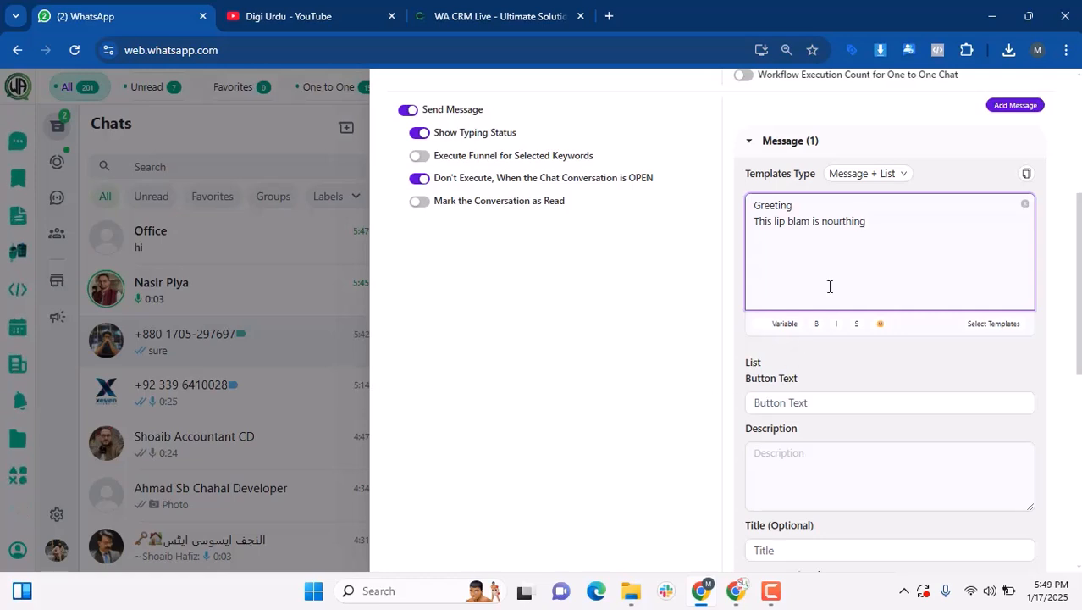
pyautogui.scroll(-2, 830, 286)
pyautogui.click(836, 252)
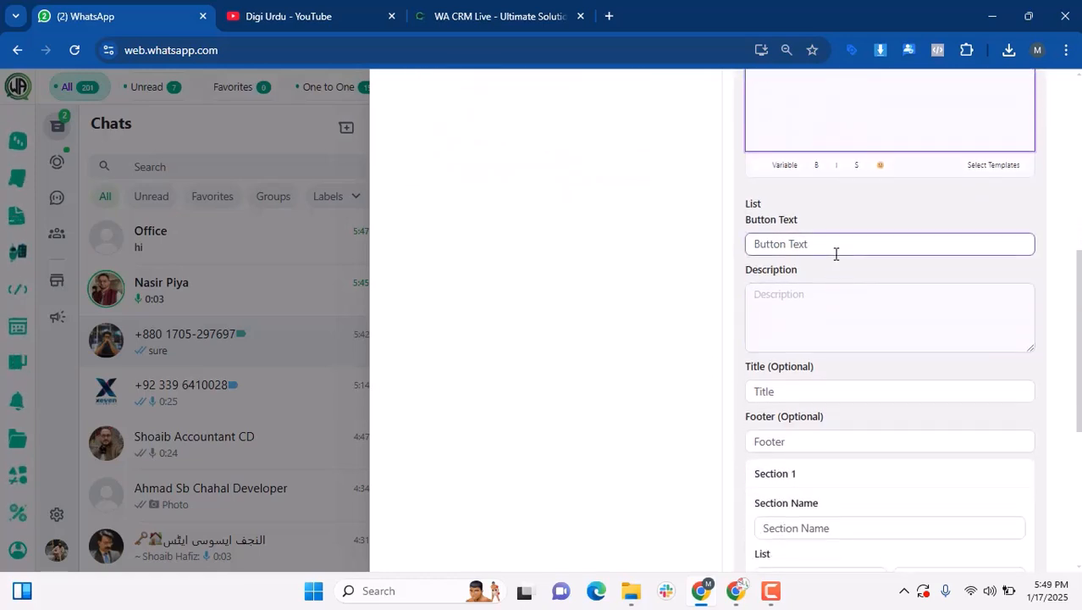
pyautogui.write('I')
pyautogui.write('ip')
pyautogui.write(' ba')
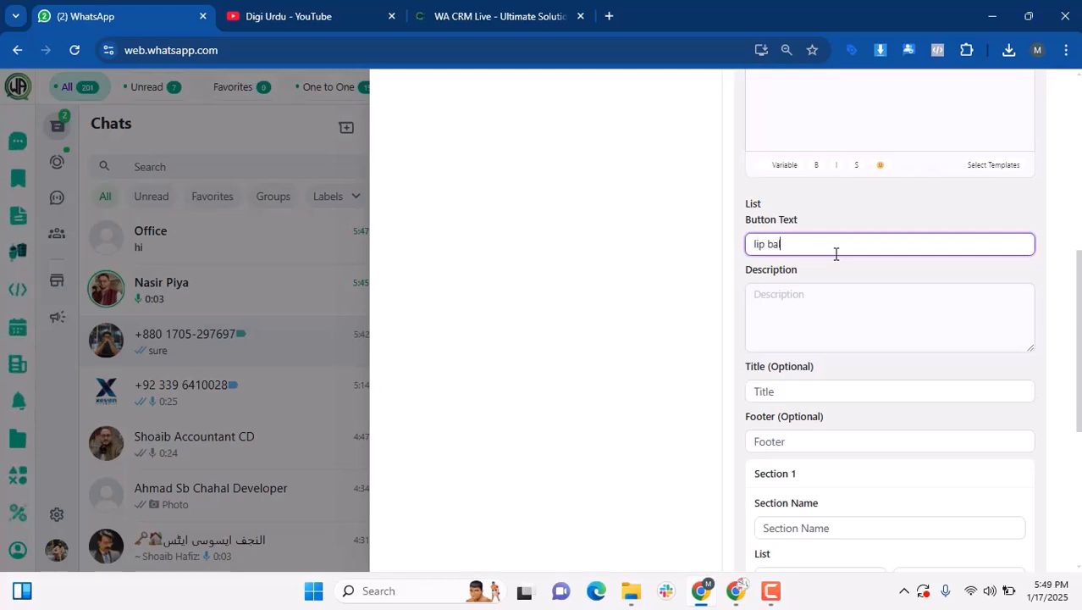
pyautogui.write('lm details')
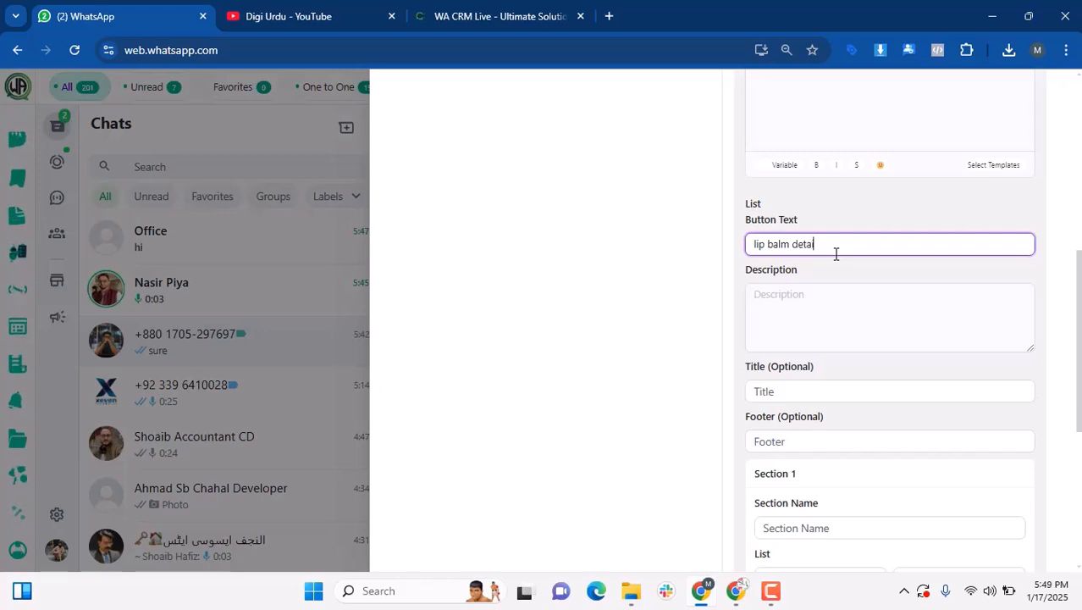
pyautogui.click(844, 303)
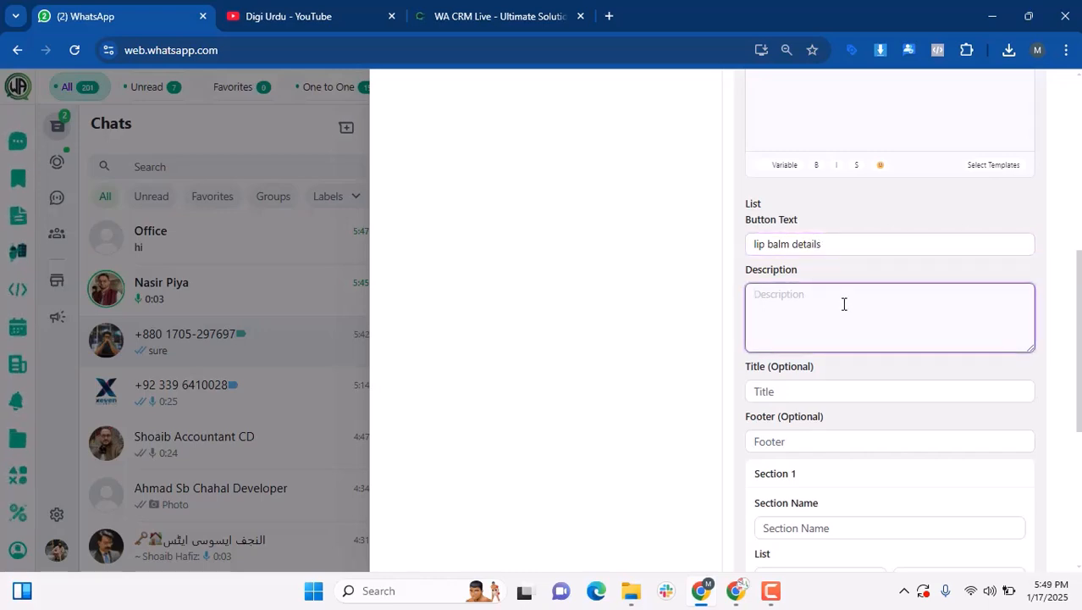
pyautogui.write('dfs')
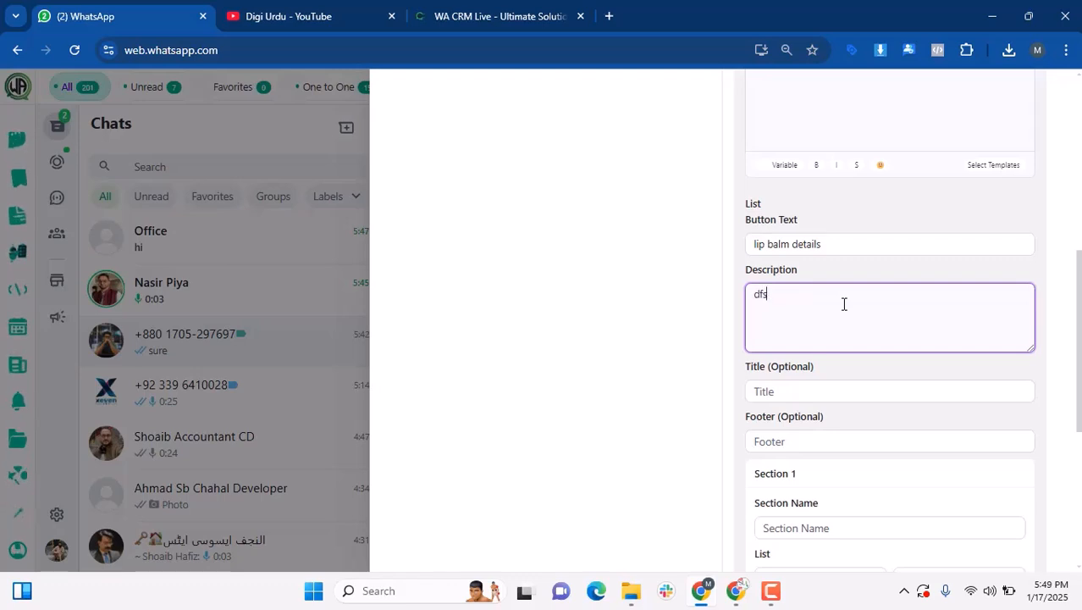
# - Name Section 1 of the list "lip Balm" and title its first item "Details"
pyautogui.scroll(-1, 851, 310)
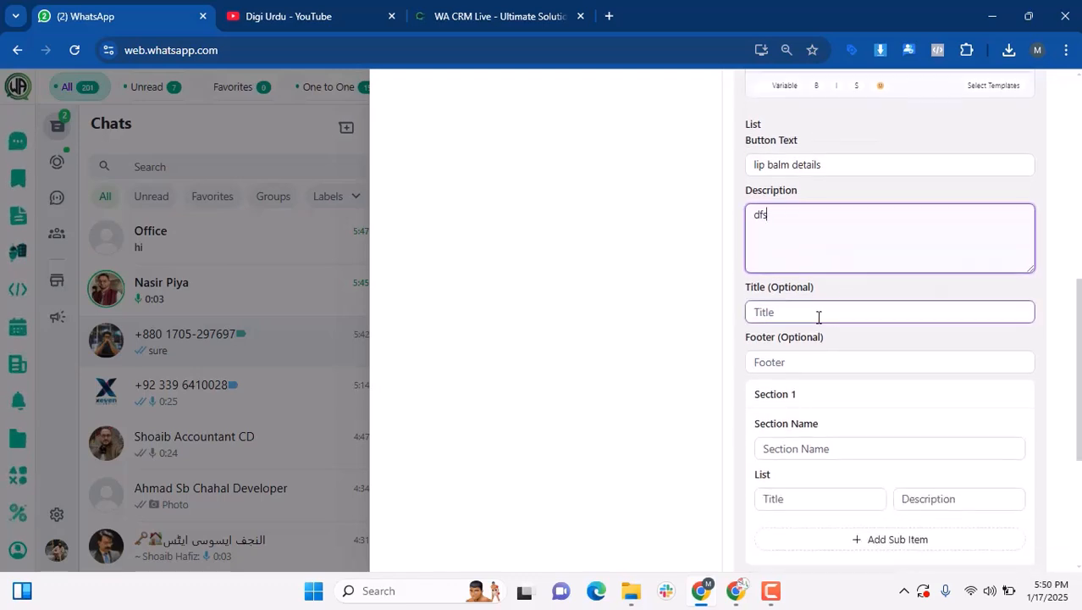
pyautogui.scroll(-1, 808, 368)
pyautogui.click(811, 370)
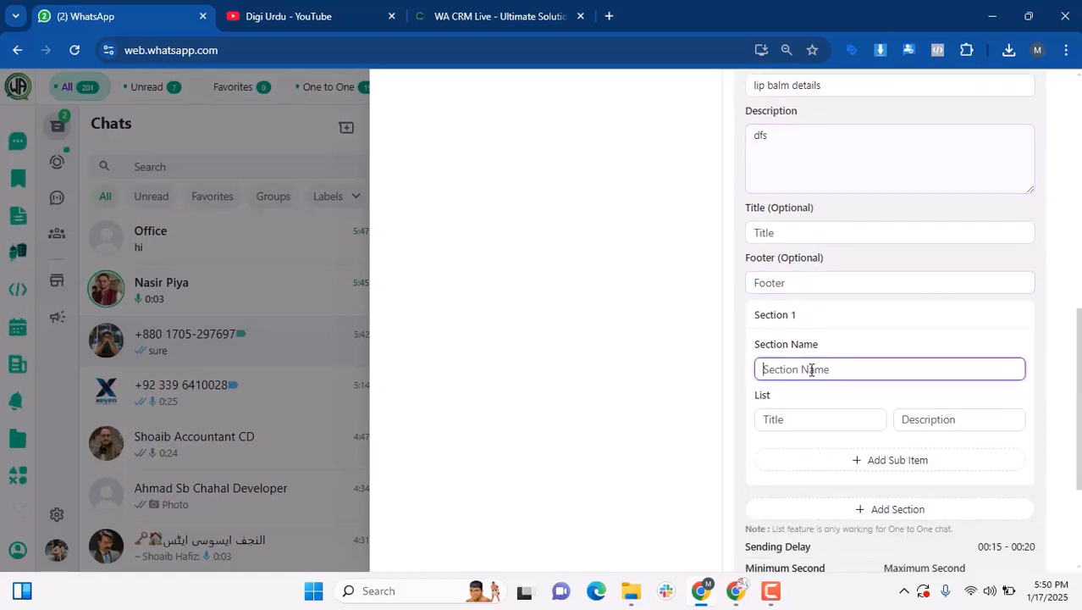
pyautogui.write('lip')
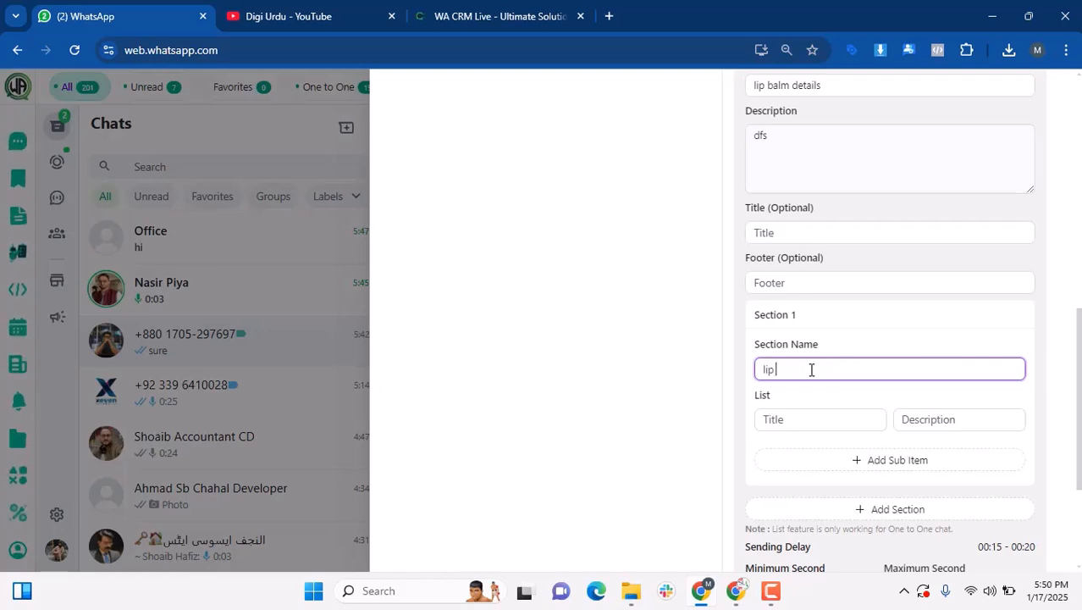
pyautogui.write(' Balm')
pyautogui.click(771, 418)
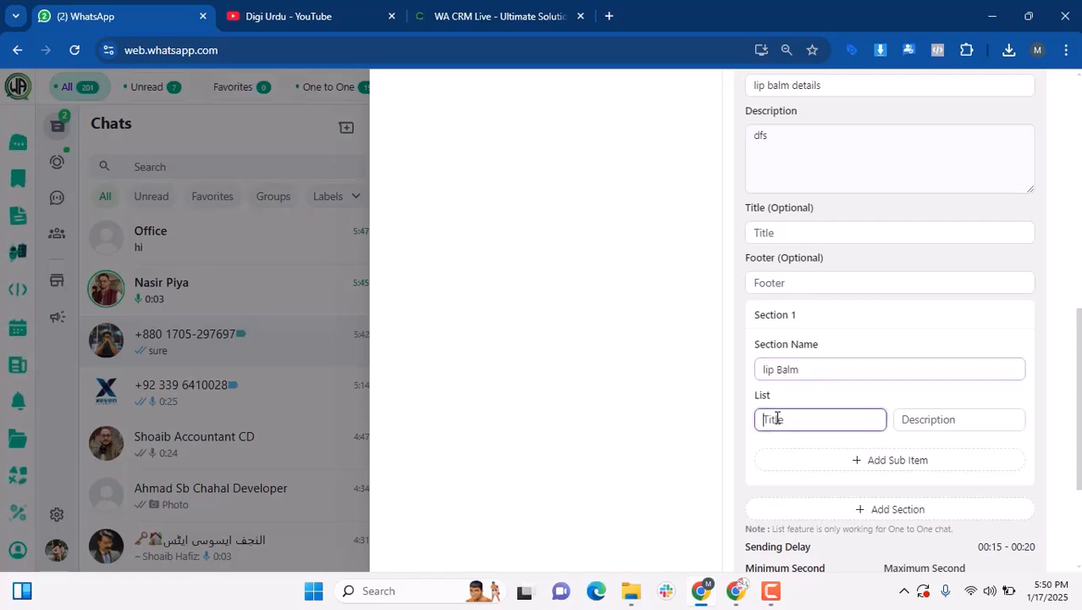
pyautogui.write('Details')
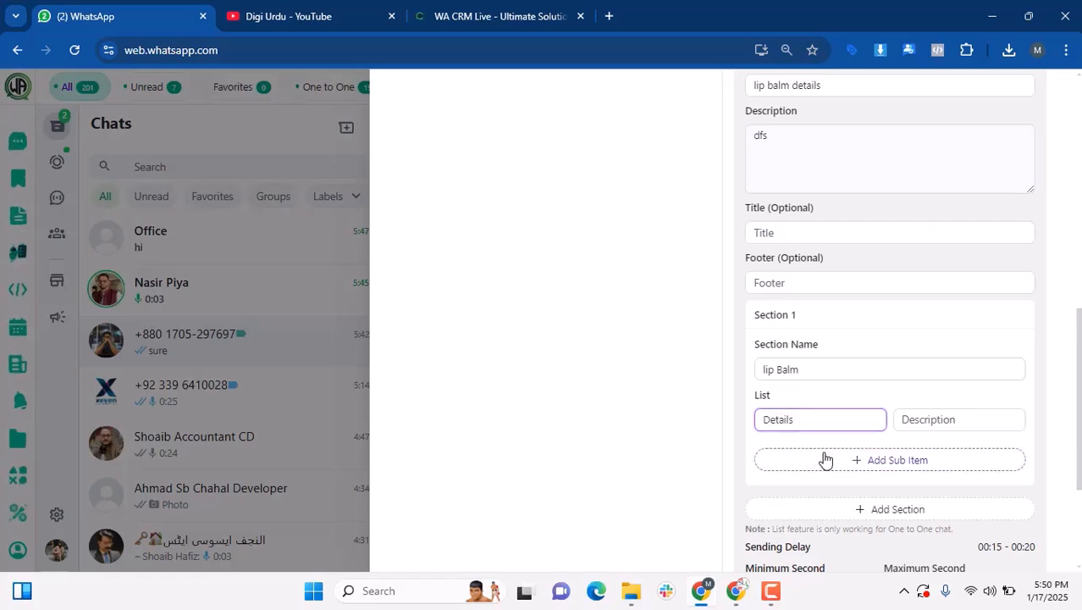
# - Add a second sub item to Section 1 of the list
pyautogui.click(829, 460)
pyautogui.click(793, 458)
pyautogui.write('In')
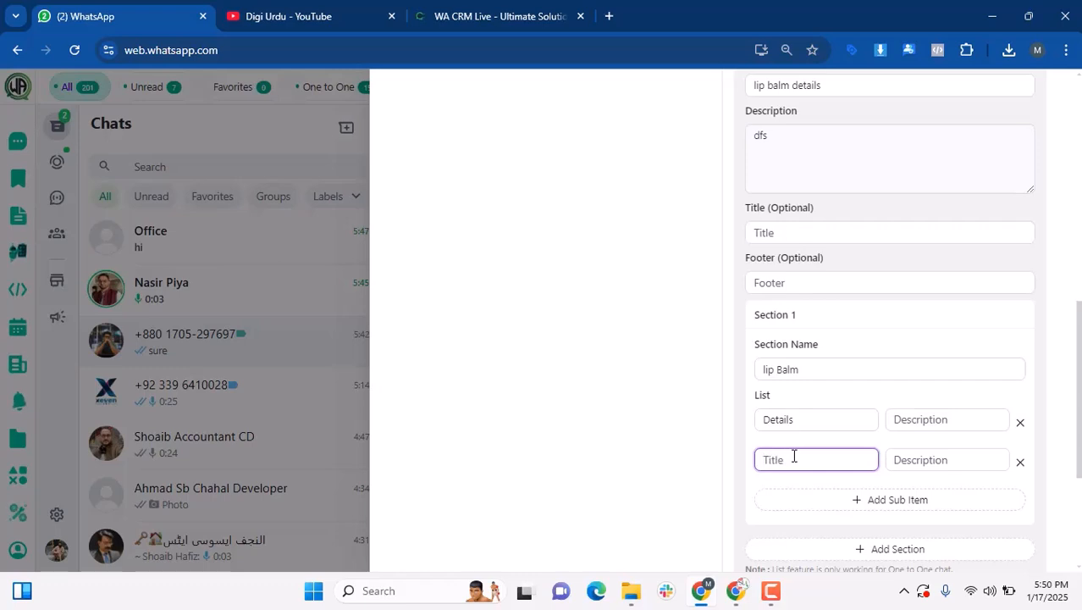
# - Retitle the first list item "a" and give it the description "Lip Balm Details"
pyautogui.click(764, 418)
pyautogui.write('lip')
pyautogui.write('Bal')
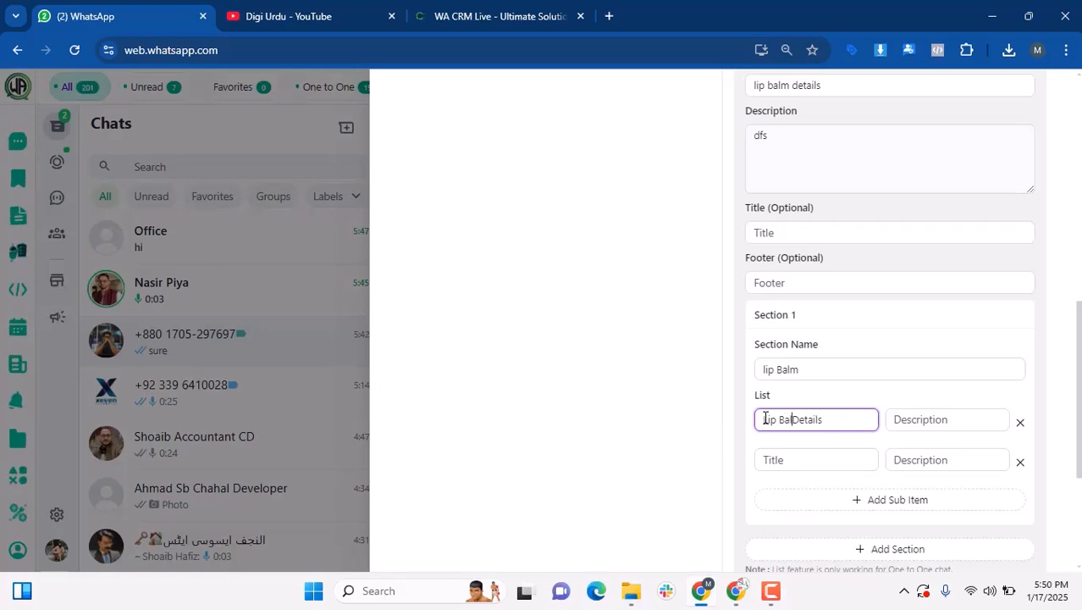
pyautogui.press('BackSpace')
pyautogui.press('BackSpace')
pyautogui.press('BackSpace')
pyautogui.press('BackSpace')
pyautogui.press('BackSpace')
pyautogui.press('BackSpace')
pyautogui.press('BackSpace')
pyautogui.press('Delete')
pyautogui.press('Delete')
pyautogui.press('Delete')
pyautogui.press('Delete')
pyautogui.press('Delete')
pyautogui.press('Delete')
pyautogui.write('a')
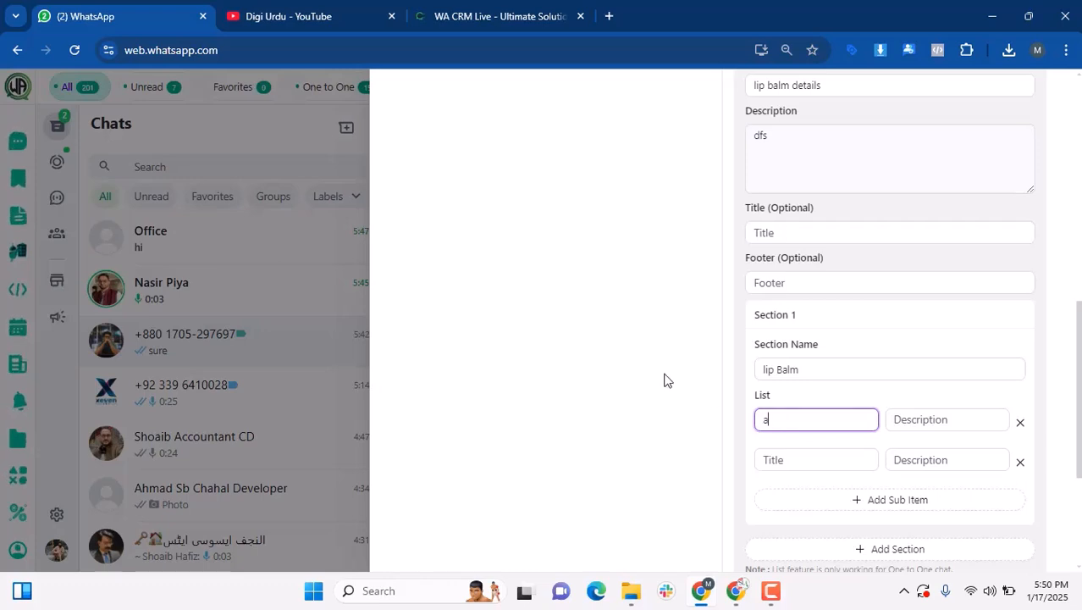
pyautogui.click(989, 426)
pyautogui.write('Lip')
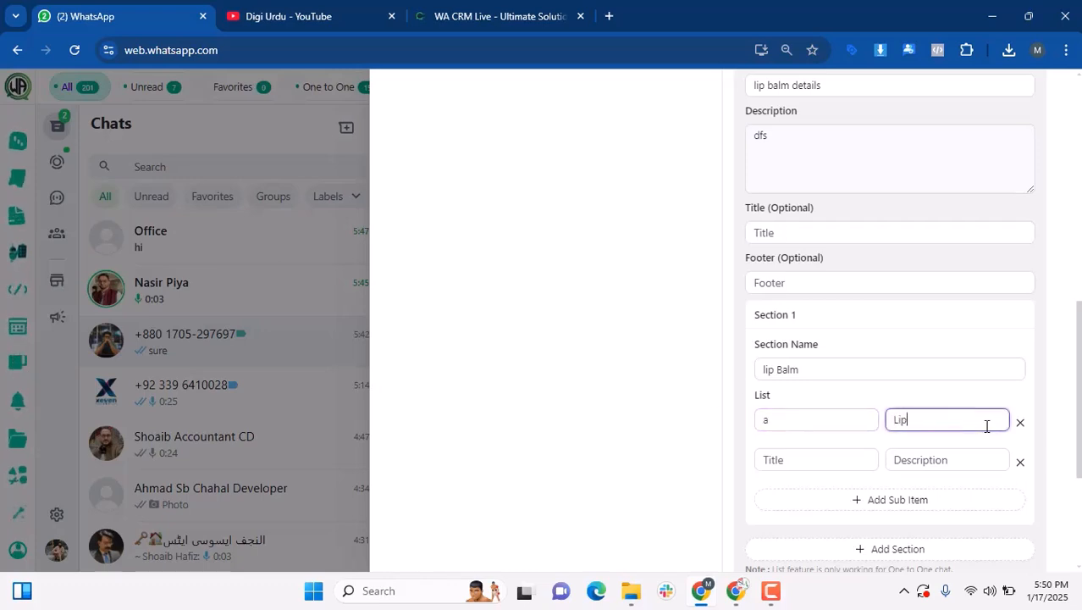
pyautogui.write(' Balm Details')
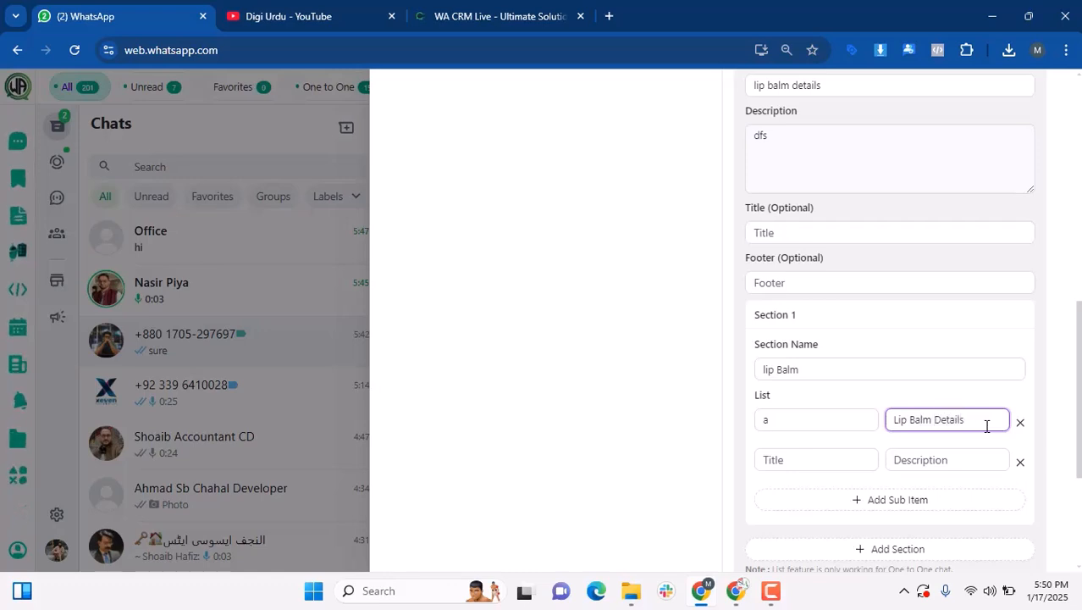
# - Title the second list item "b" and describe it as "Lip Balm indgridents"
pyautogui.click(862, 462)
pyautogui.click(931, 469)
pyautogui.write('Lip Balm ')
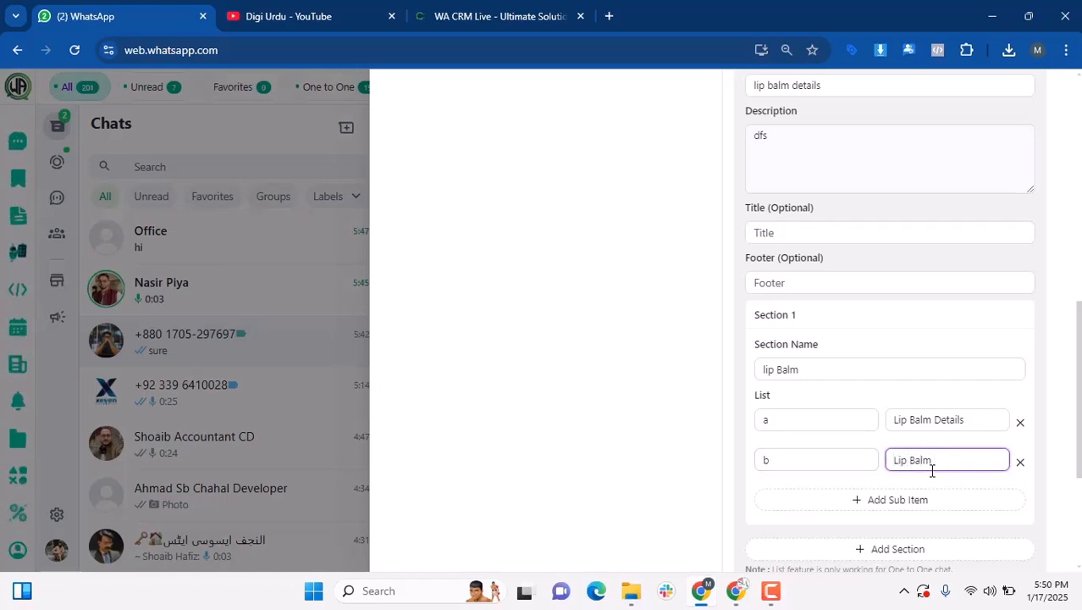
pyautogui.write('ingre')
pyautogui.write('d')
pyautogui.write('gridents')
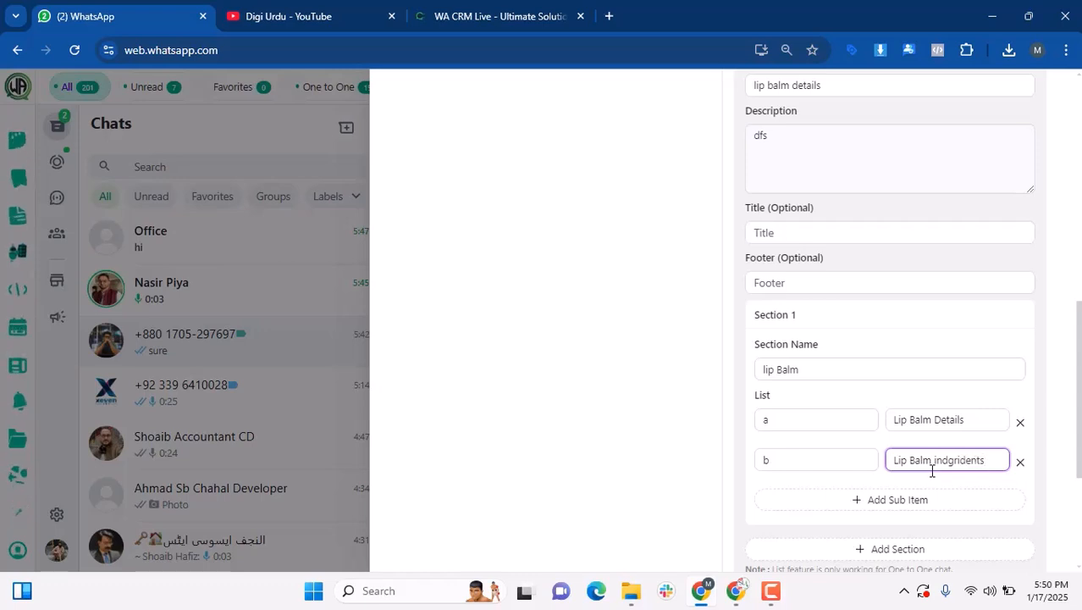
# - Add a third sub item titled "c" with the description "Lip Balm Price" to Section 1 and save the workflow
pyautogui.click(910, 503)
pyautogui.click(796, 500)
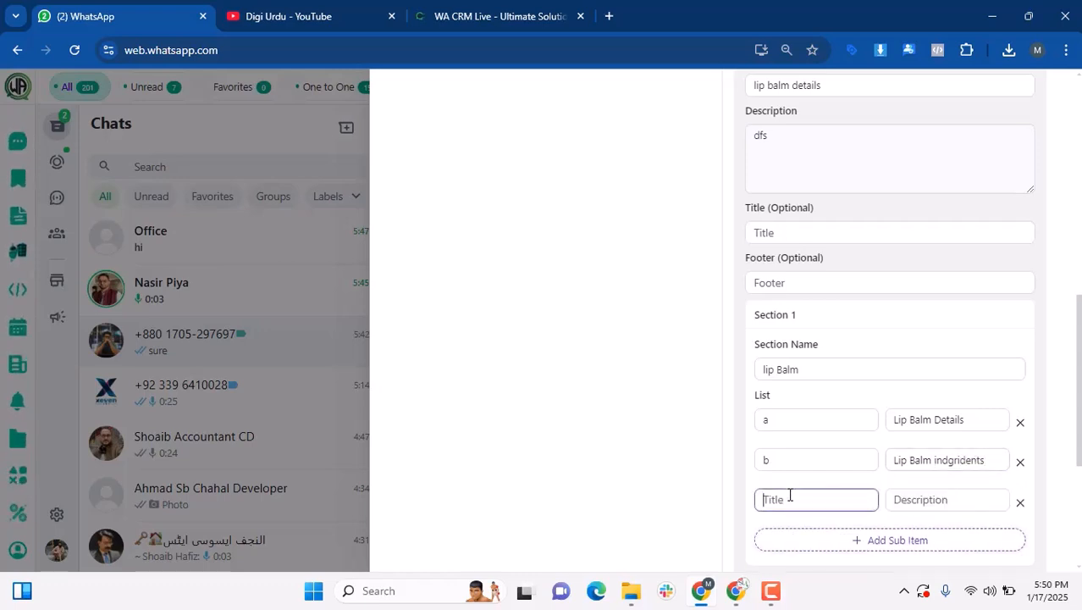
pyautogui.write('c')
pyautogui.click(898, 500)
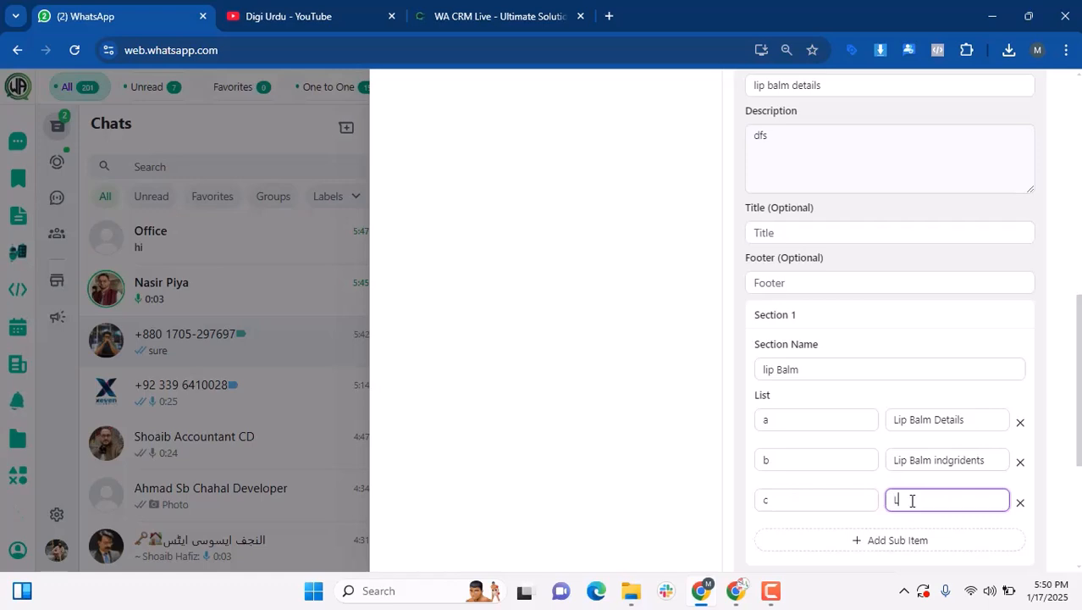
pyautogui.write('Lip Balm ')
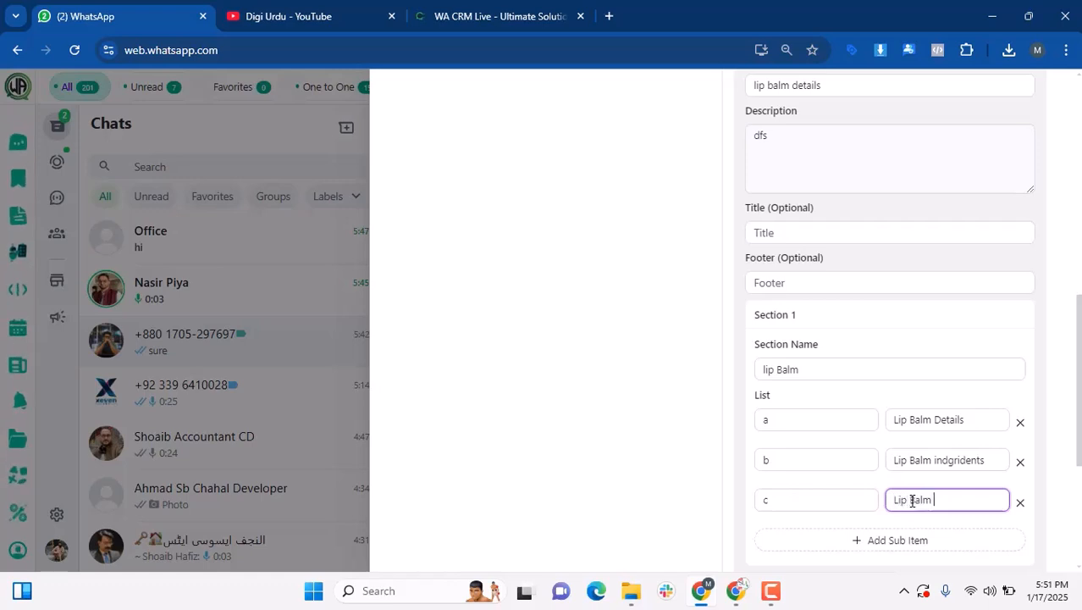
pyautogui.write('Frice')
pyautogui.scroll(-3, 768, 457)
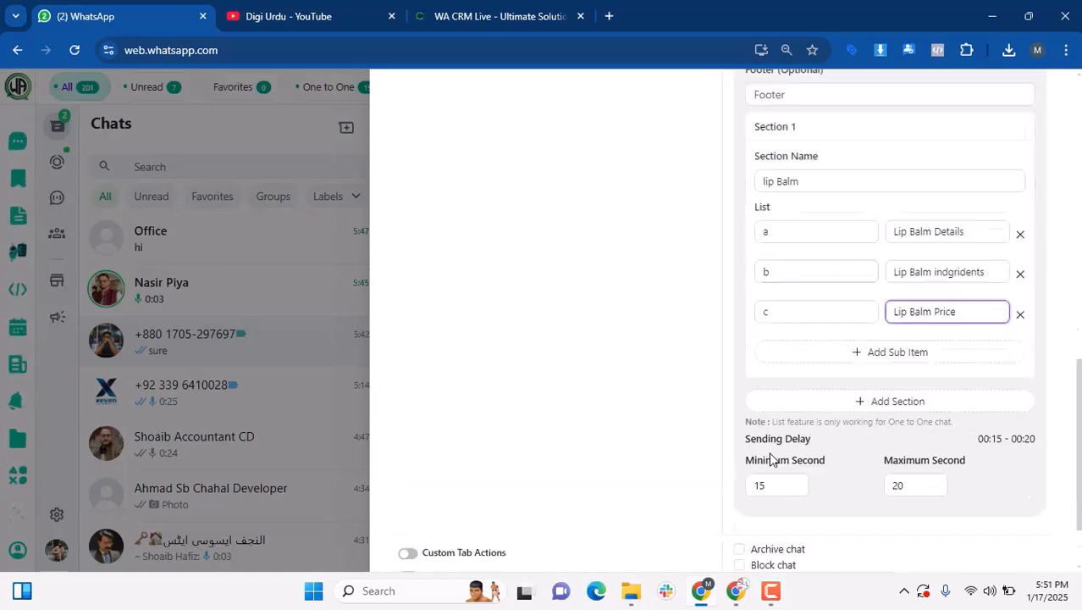
pyautogui.click(1041, 552)
# - Switch to the other WhatsApp Web window and send the test message "I want to know about lip balm"
pyautogui.click(748, 578)
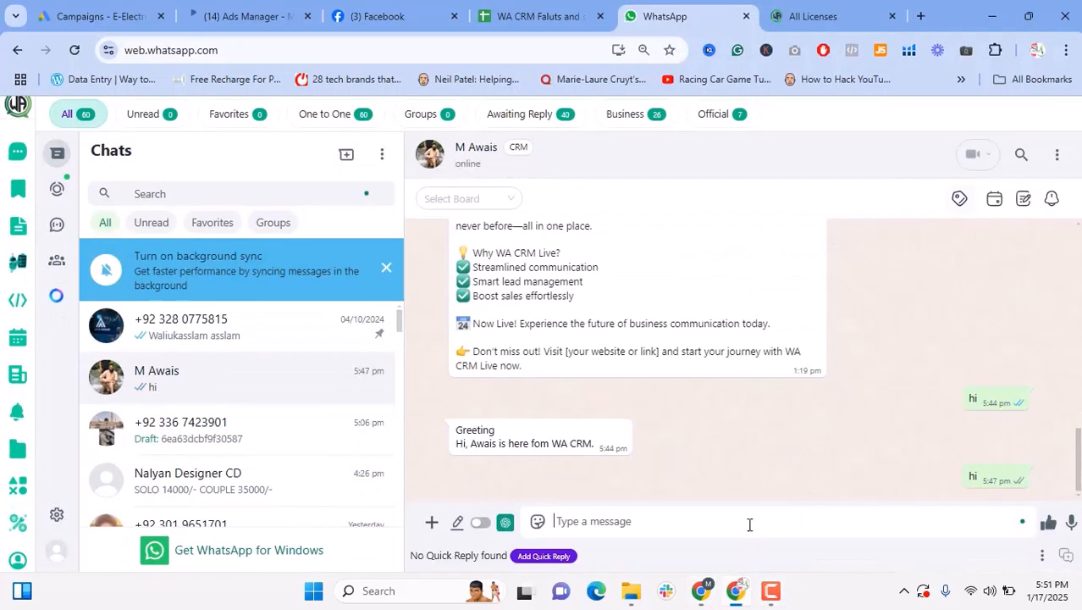
pyautogui.write('I wan')
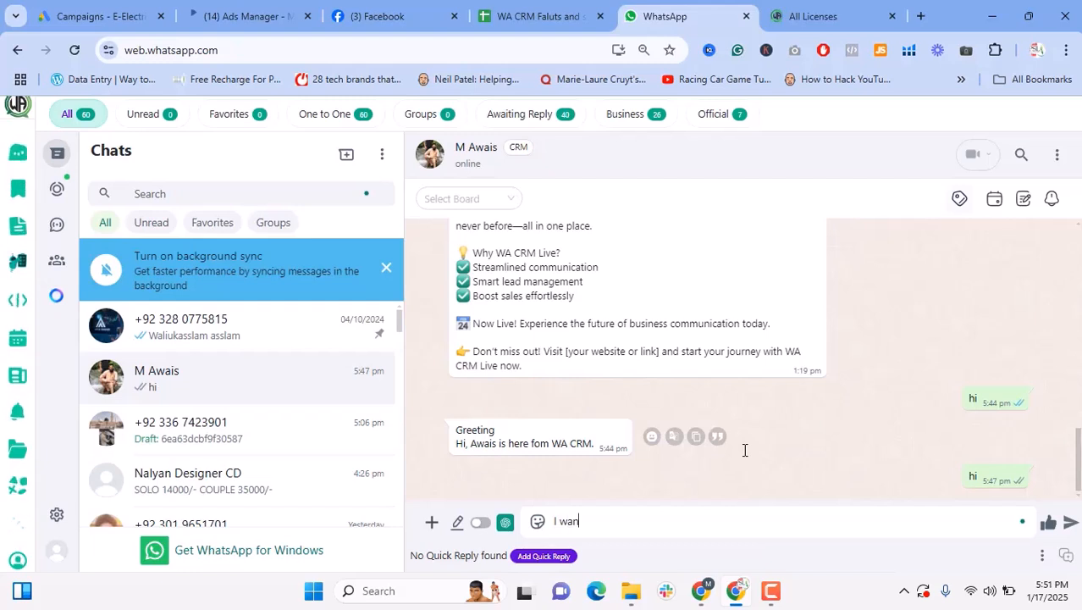
pyautogui.write('t to know about lip')
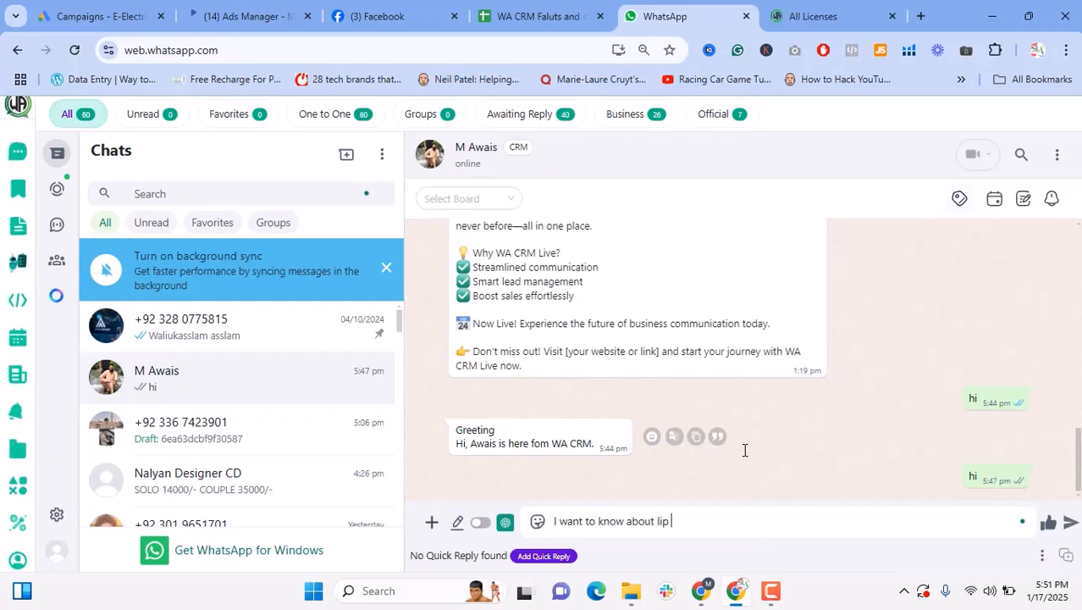
pyautogui.press('Return')
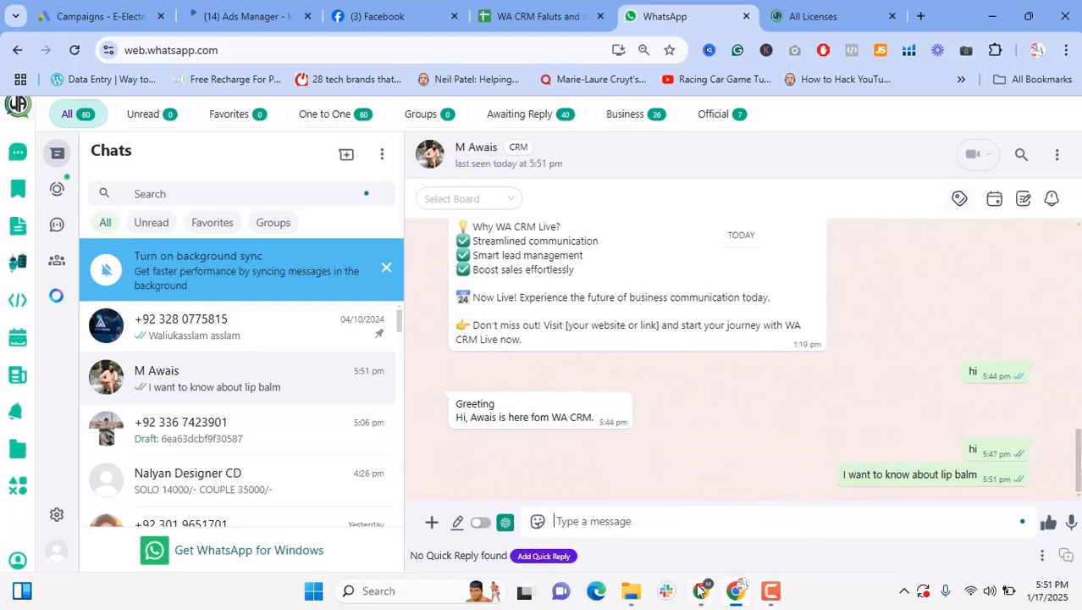
# - Return to the WA CRM window, open the 1st time workflow for editing and replace its keyword with "know about lip balm"
pyautogui.click(708, 586)
pyautogui.click(1011, 258)
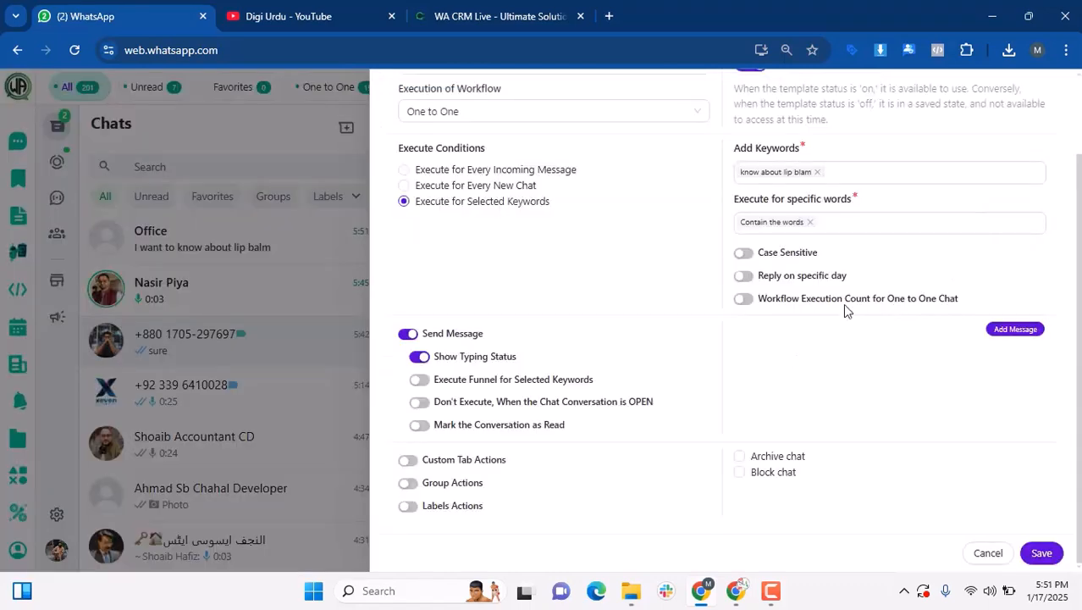
pyautogui.scroll(-2, 786, 305)
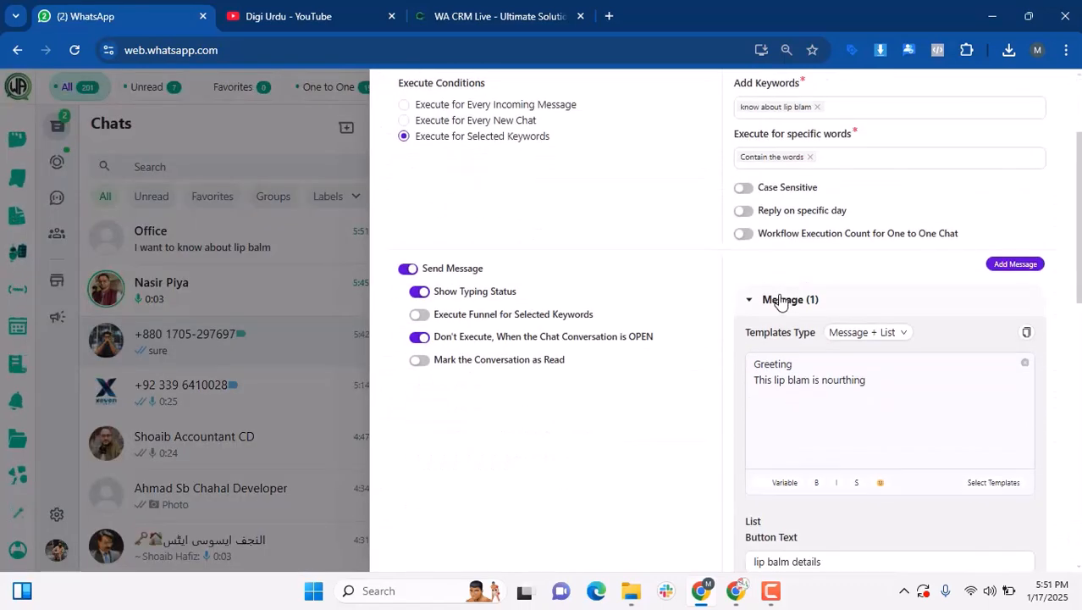
pyautogui.scroll(-3, 768, 266)
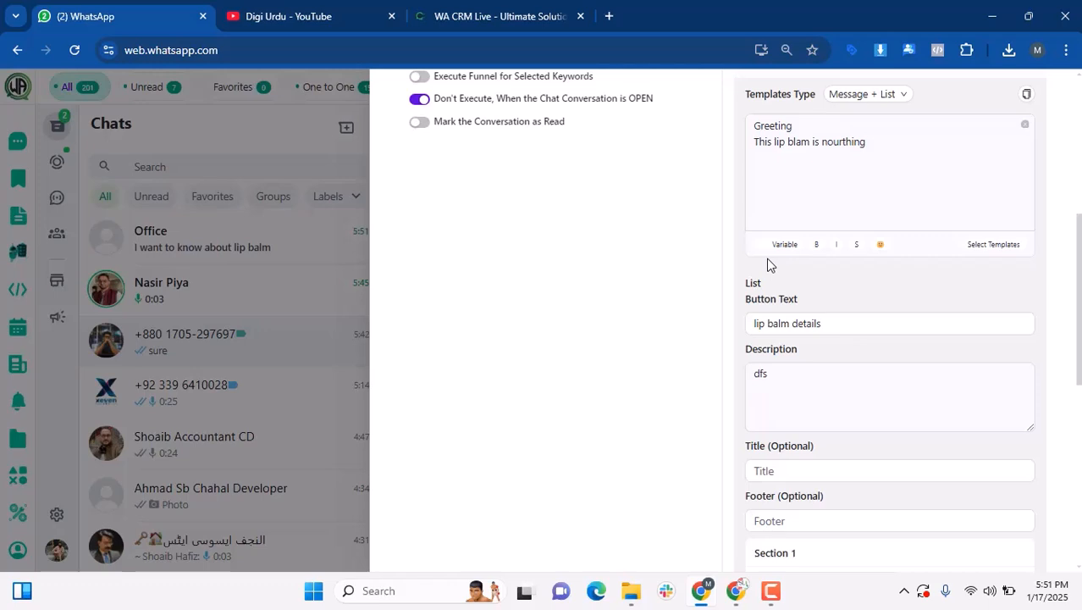
pyautogui.scroll(2, 769, 265)
pyautogui.scroll(2, 768, 265)
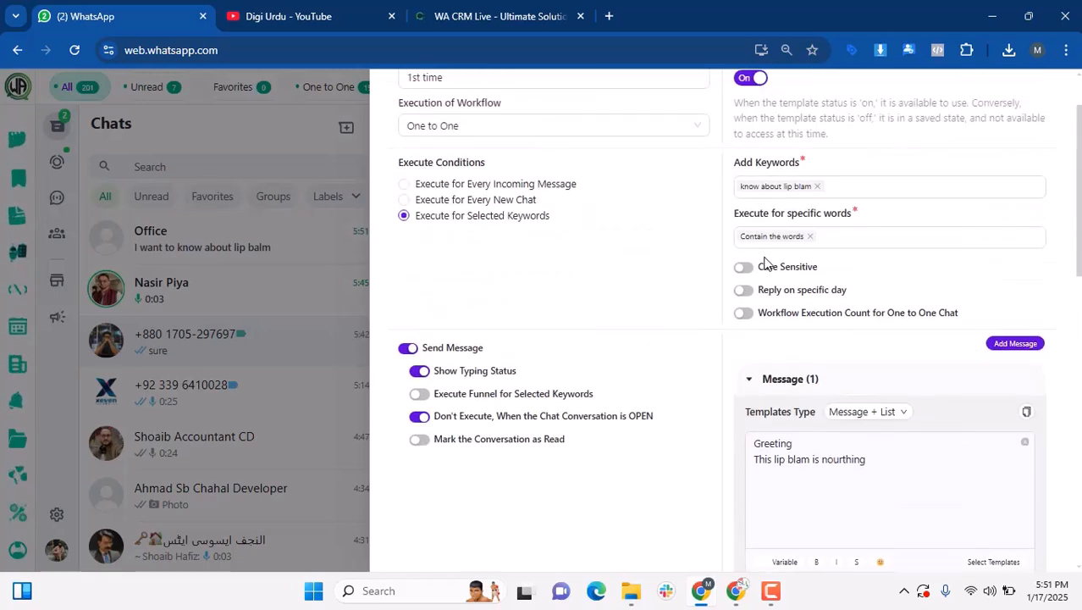
pyautogui.click(826, 186)
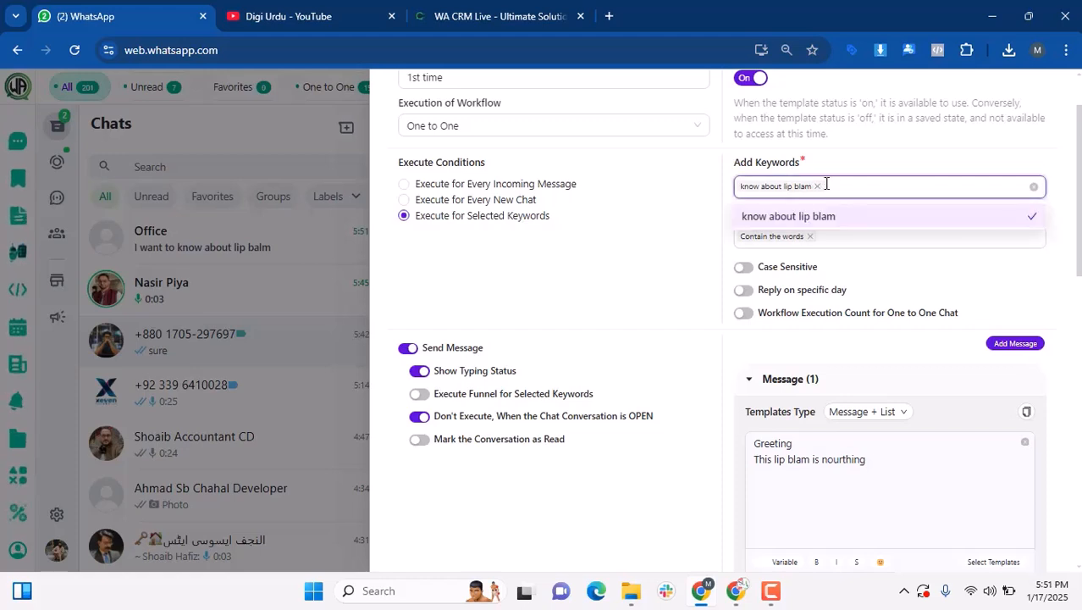
pyautogui.press('BackSpace')
pyautogui.write('know')
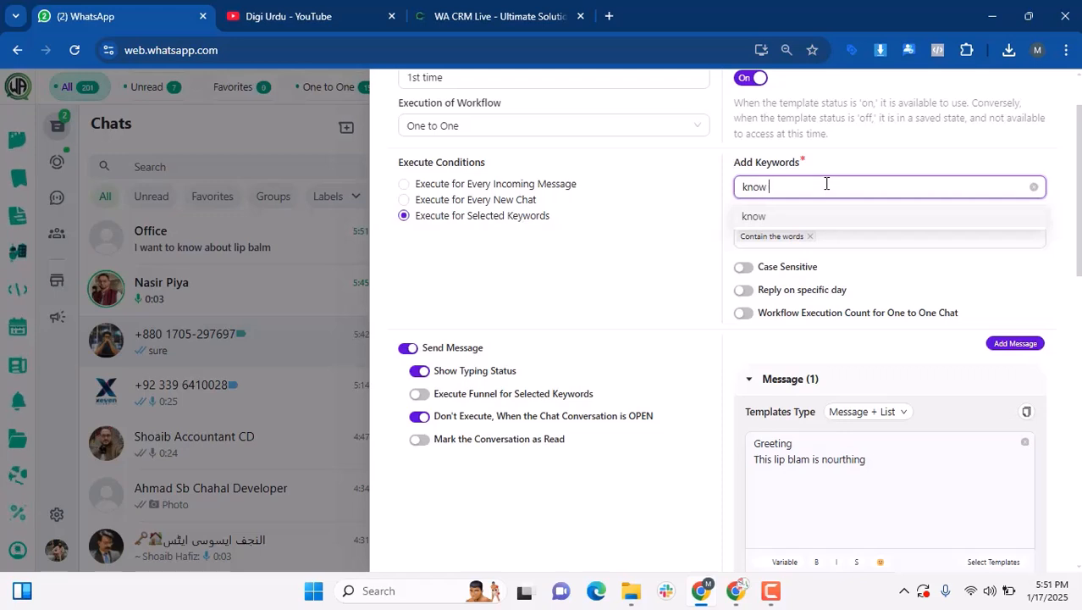
pyautogui.write(' about lip balm')
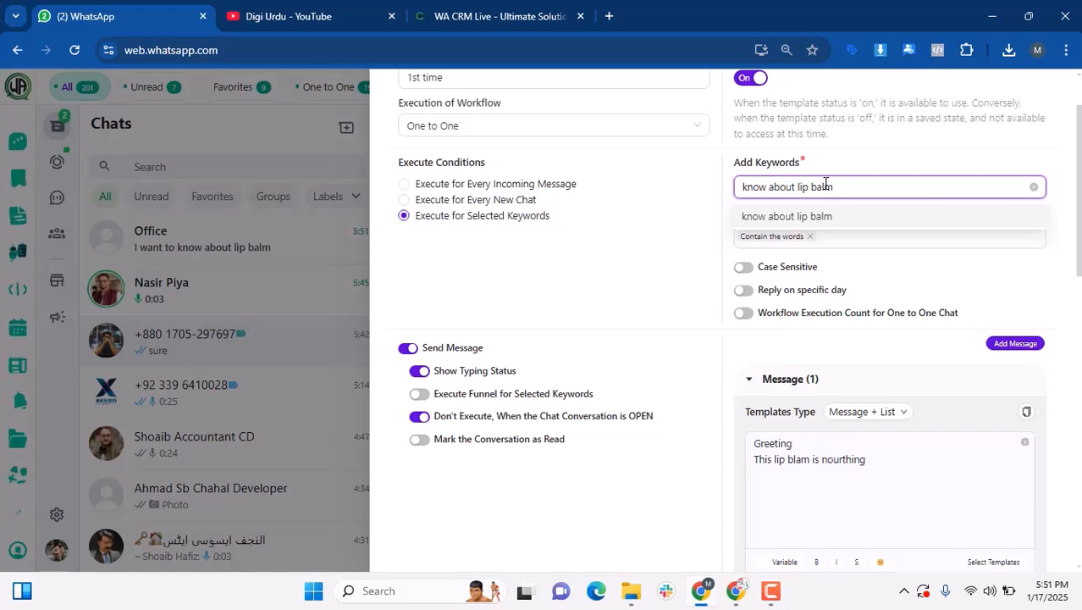
pyautogui.press('Return')
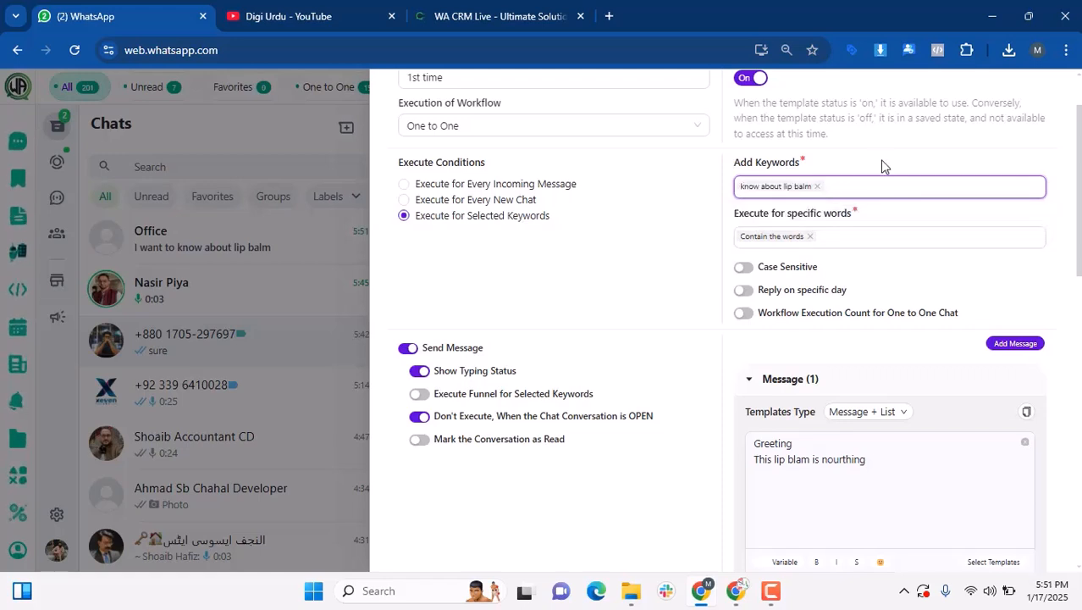
# - Check the spelling of "lip balm" with a Google search in a new browser tab and close that tab
pyautogui.hotkey('ctrl', 't')
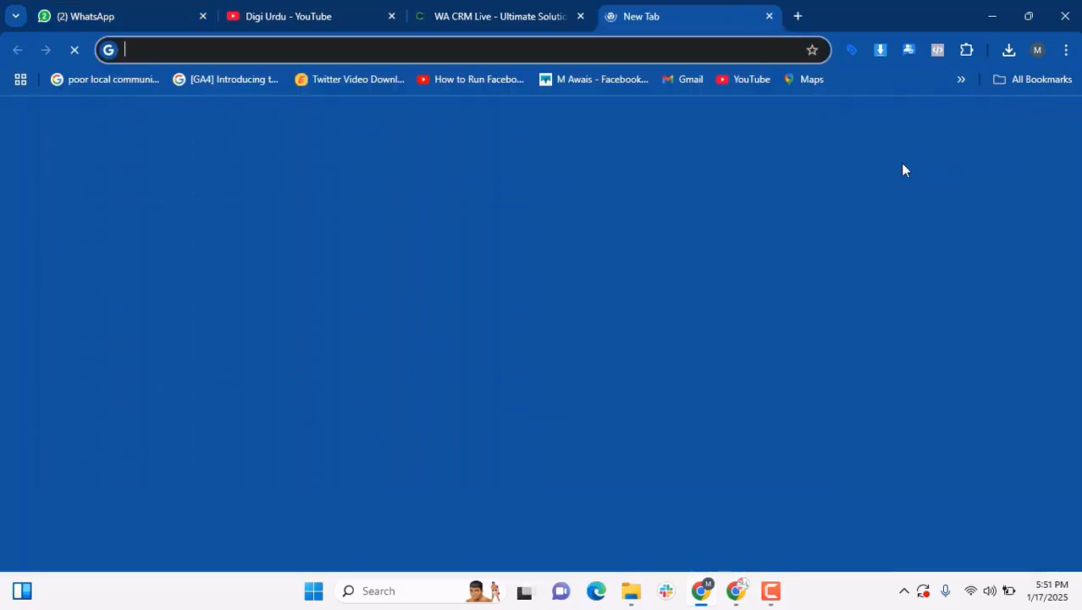
pyautogui.write('lip balm')
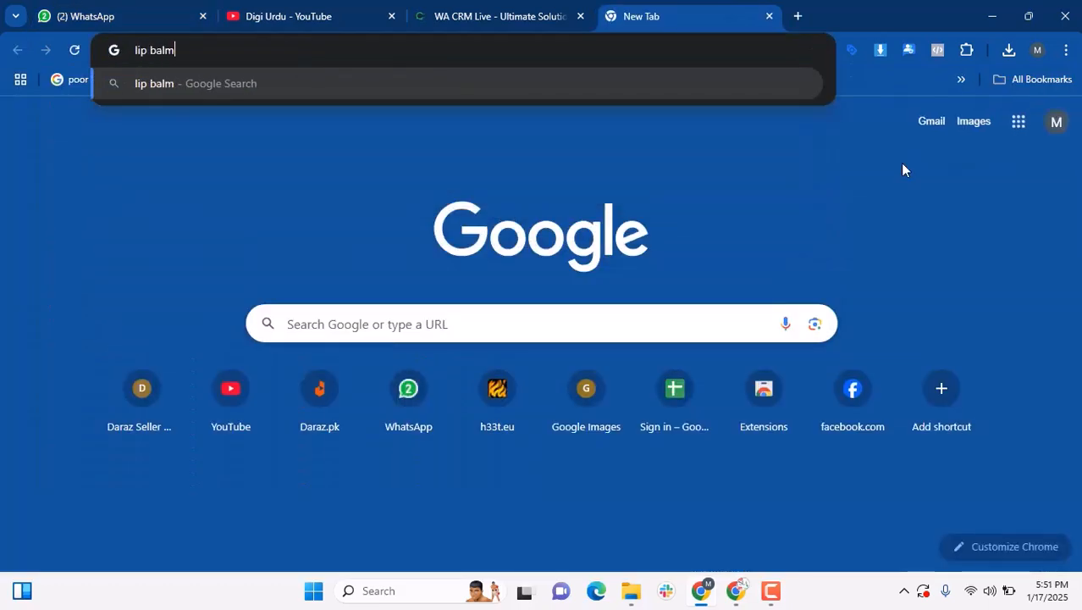
pyautogui.press('Return')
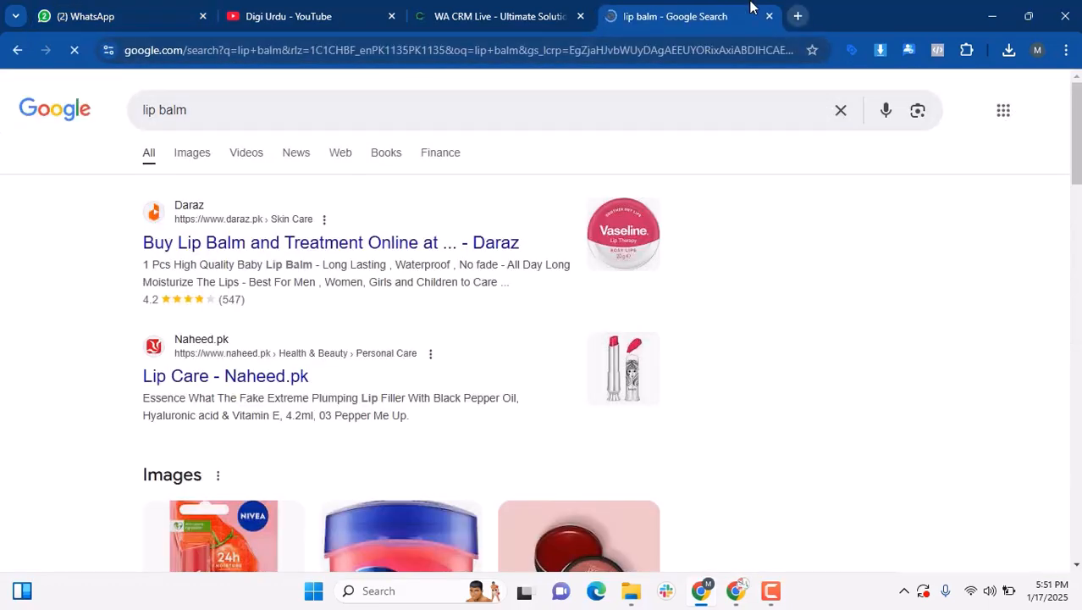
pyautogui.hotkey('ctrl', 'w')
# - Save the workflow and send "I want to know about lip balm" again from the other WhatsApp Web window
pyautogui.scroll(-10, 897, 441)
pyautogui.click(1042, 552)
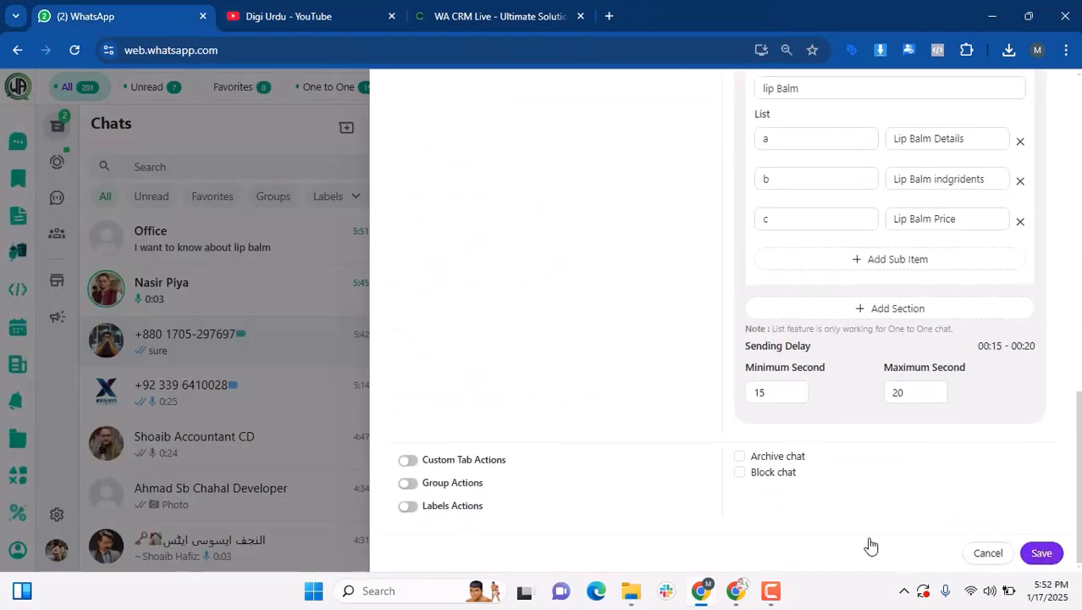
pyautogui.click(756, 596)
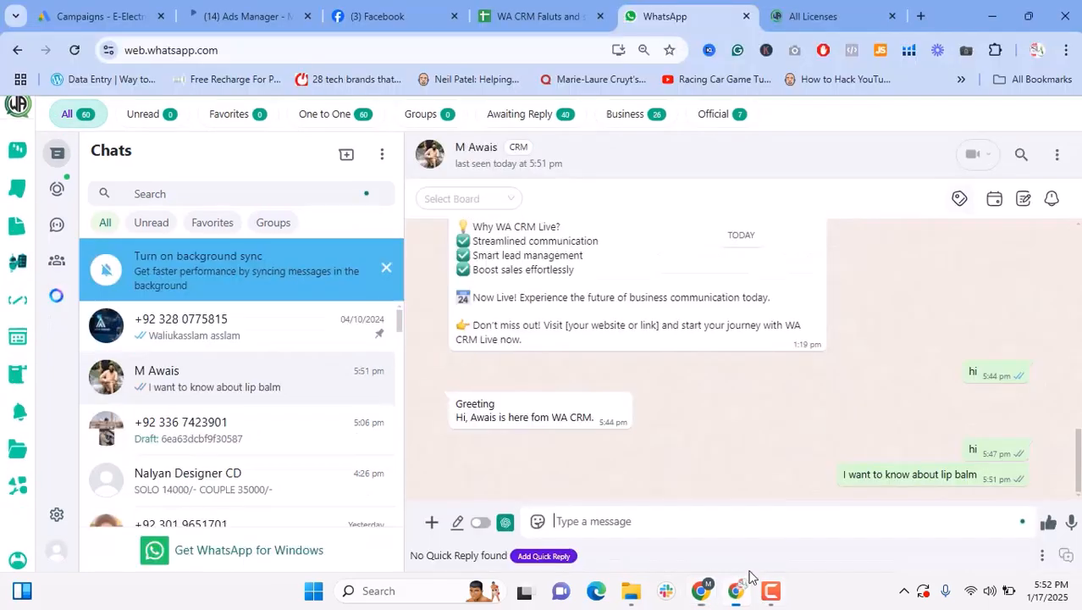
pyautogui.write('I want to')
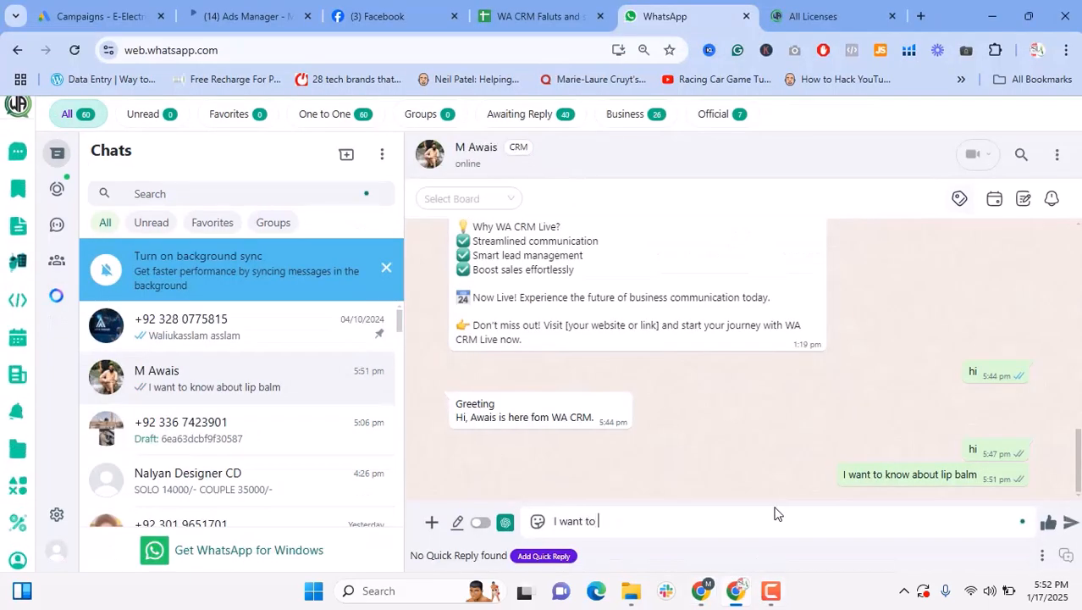
pyautogui.write(' know ')
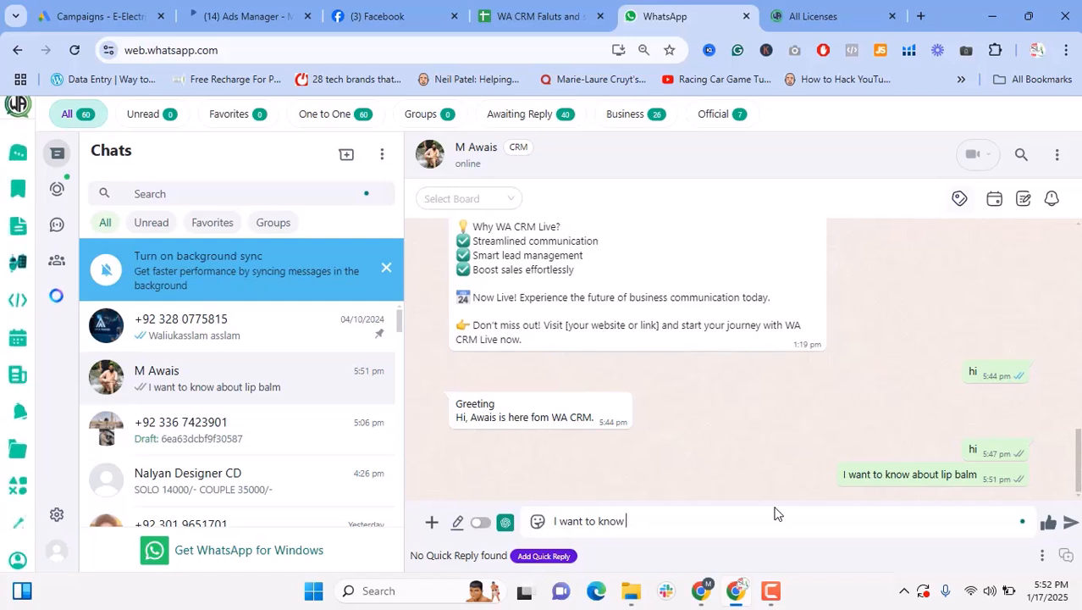
pyautogui.write('about lip ')
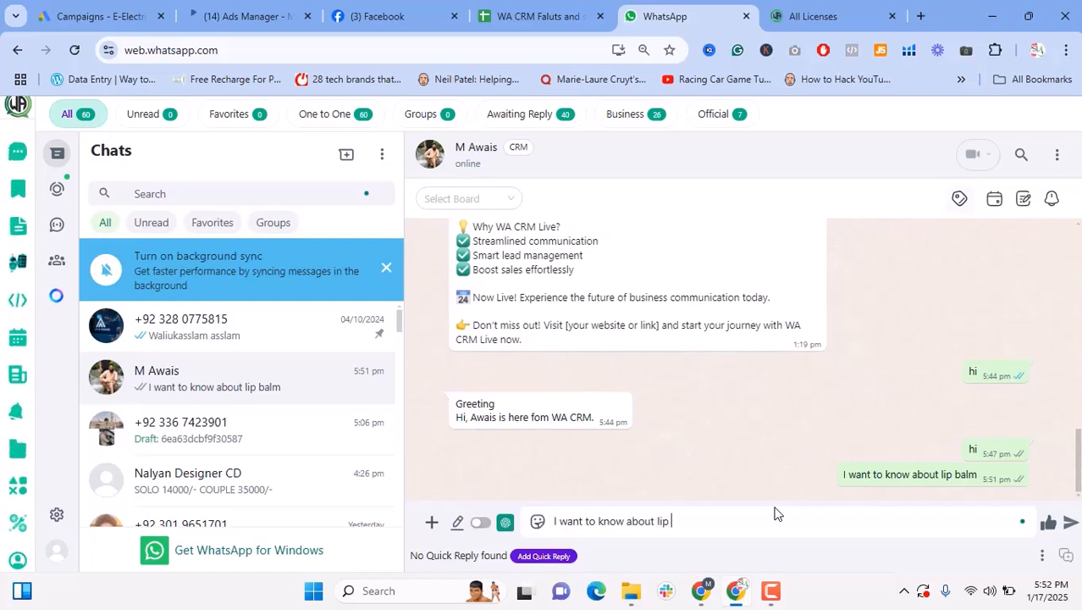
pyautogui.write('balm')
pyautogui.press('Return')
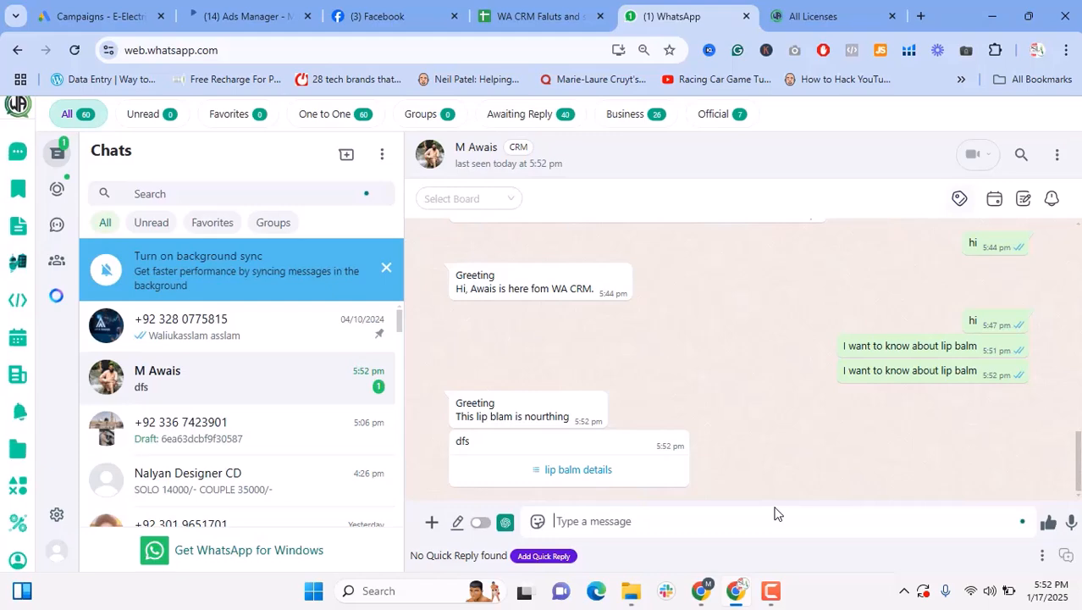
# - Open the "lip balm details" list in the automatic reply and send option a, Lip Balm Details
pyautogui.click(608, 473)
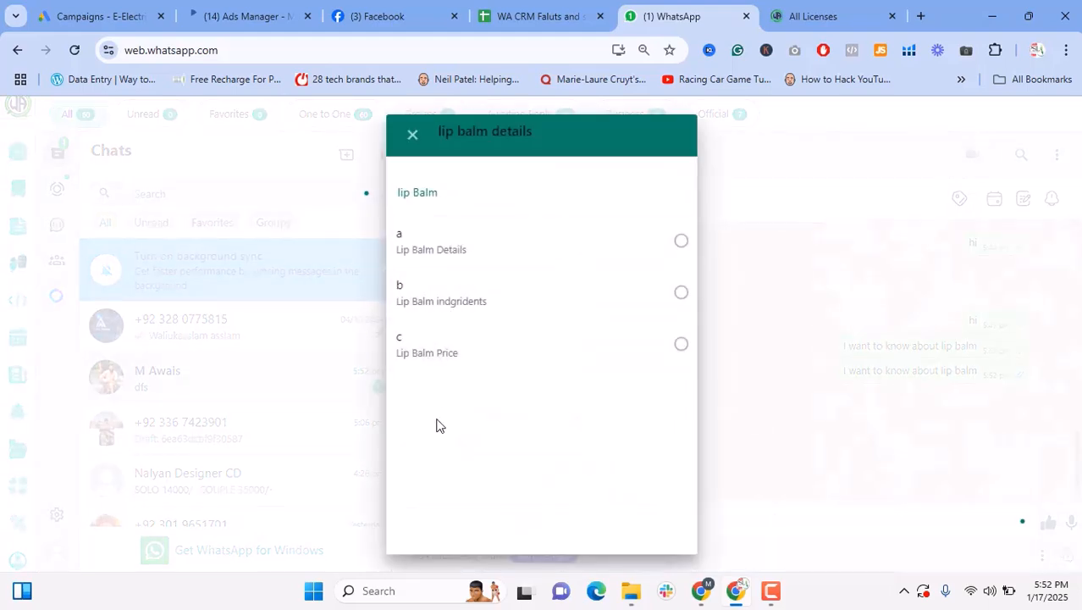
pyautogui.click(669, 244)
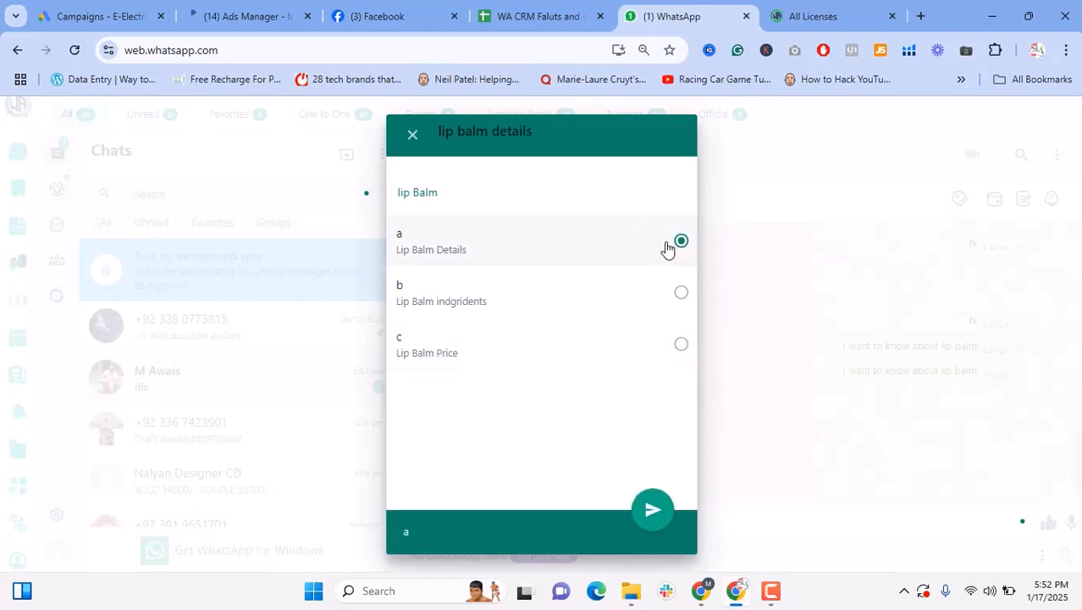
pyautogui.click(653, 508)
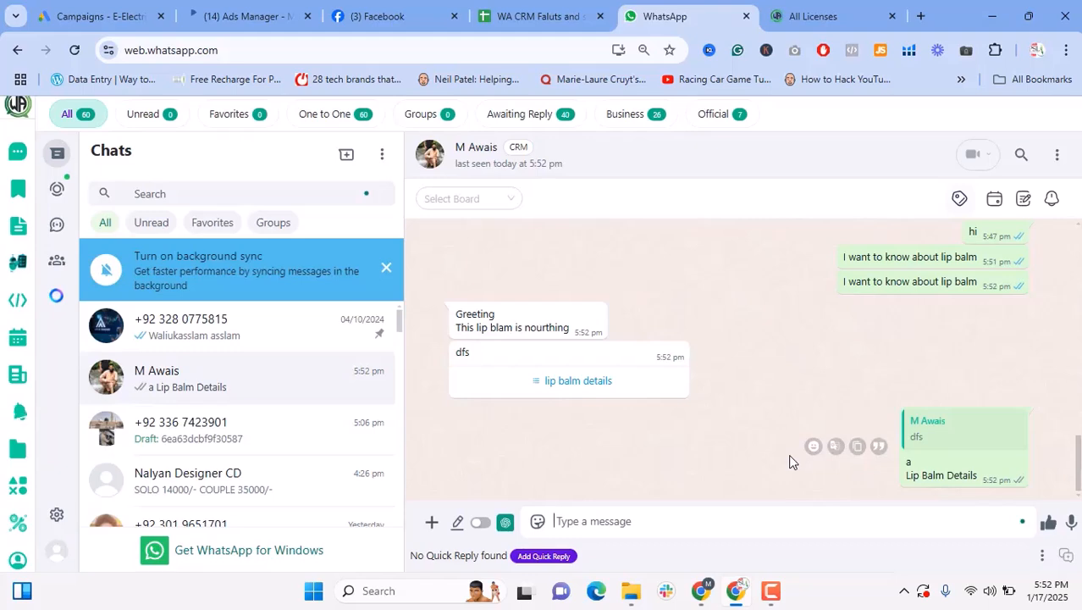
# - Back in the WA CRM window, copy the description "Lip Balm Details" from the 1st time workflow's first list item and close the editor without saving
pyautogui.click(707, 591)
pyautogui.click(707, 590)
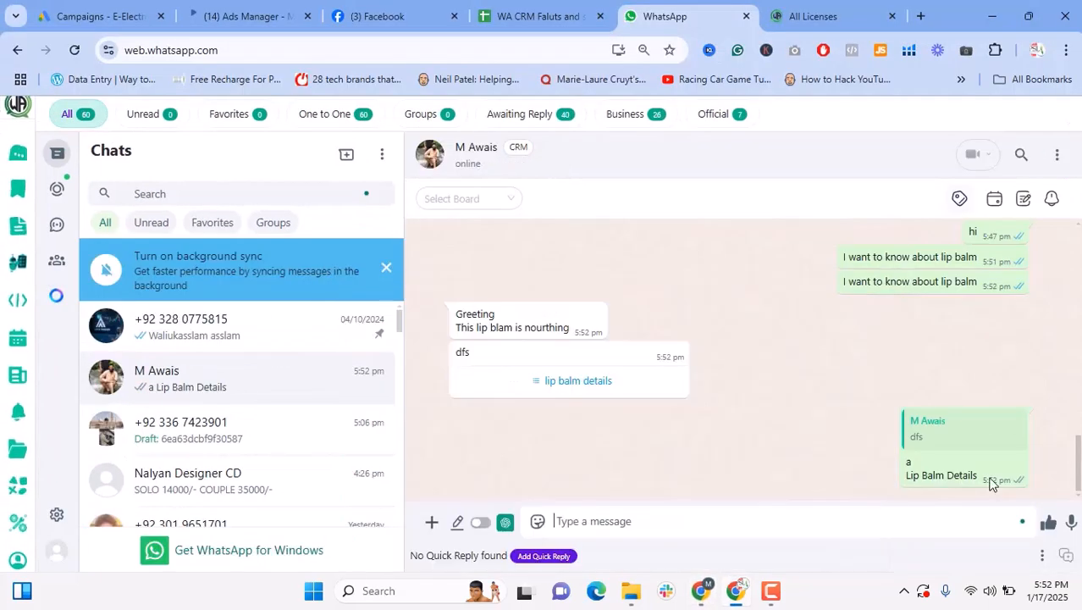
pyautogui.click(704, 590)
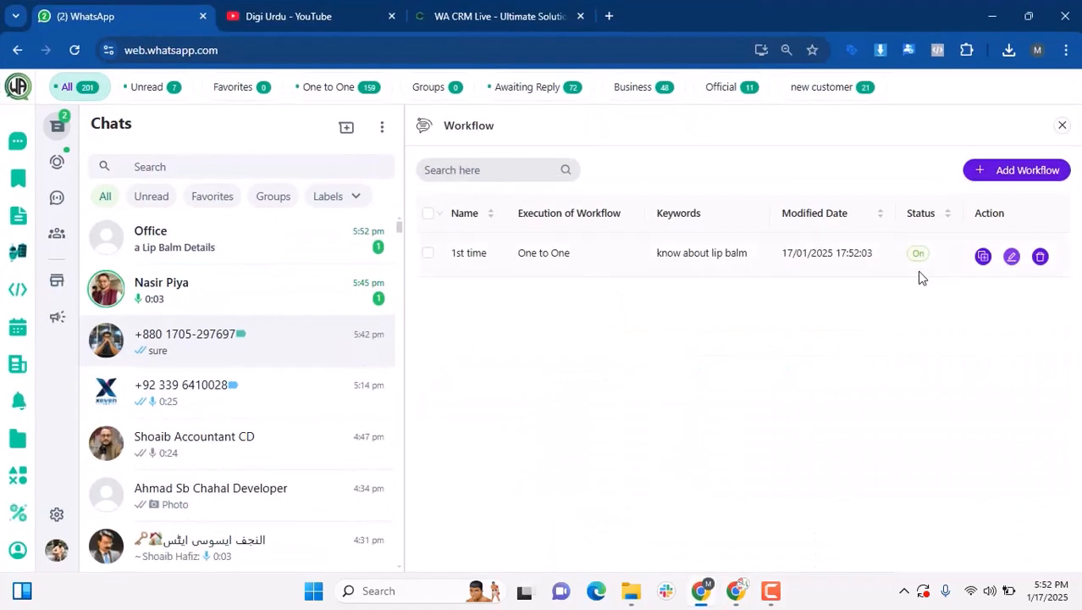
pyautogui.click(1011, 257)
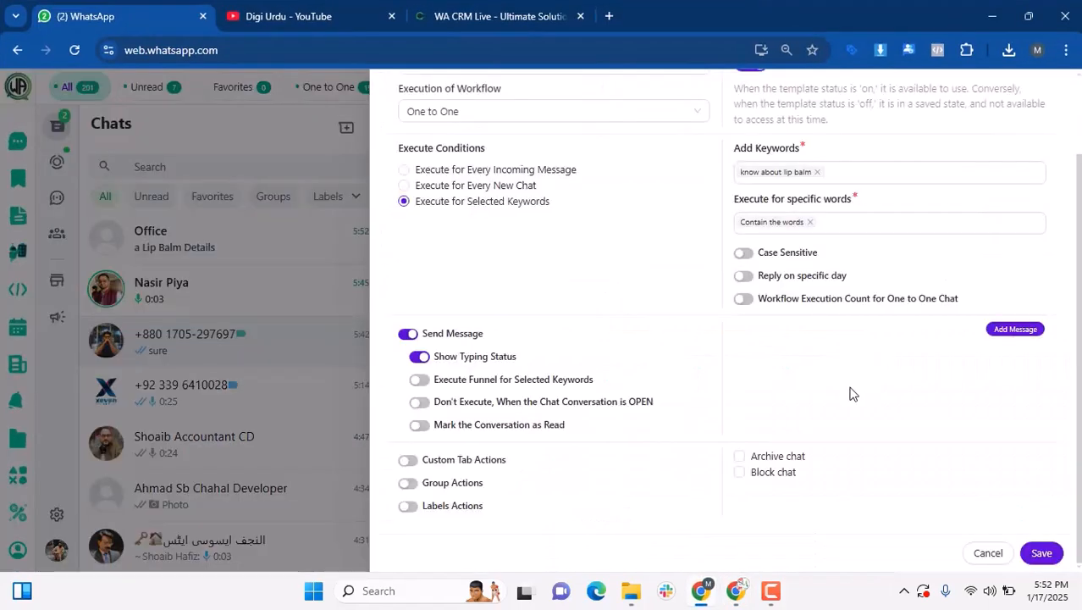
pyautogui.scroll(-4, 843, 385)
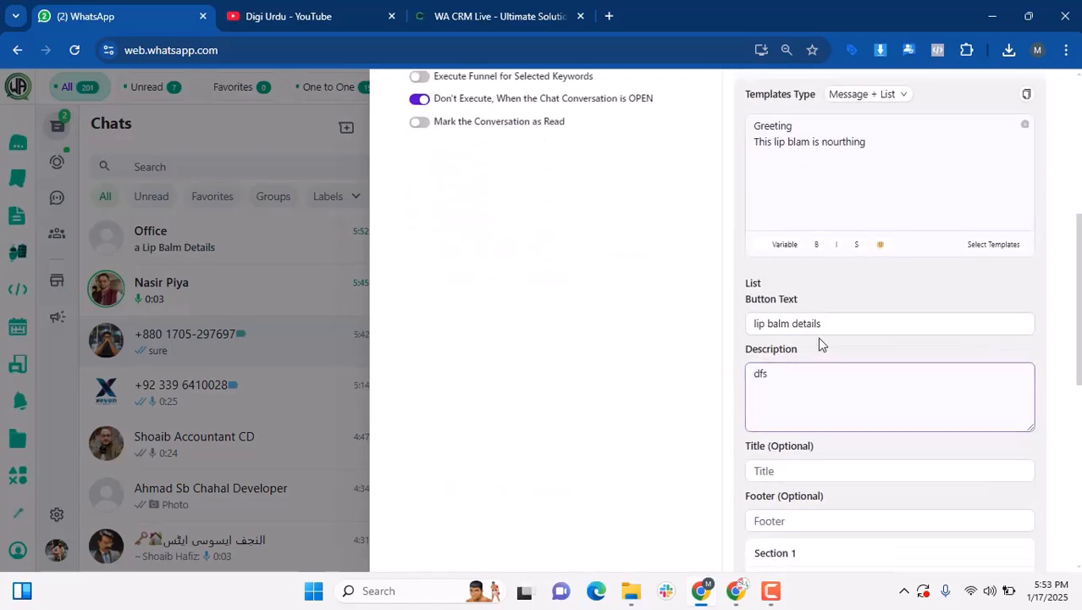
pyautogui.scroll(-6, 844, 471)
pyautogui.scroll(4, 965, 406)
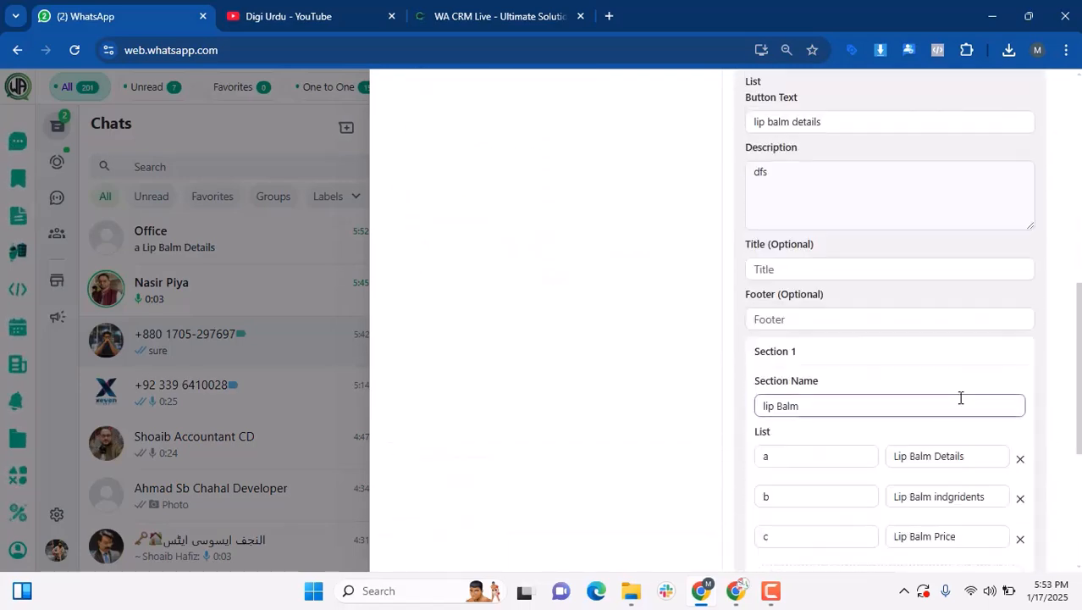
pyautogui.moveTo(988, 462); pyautogui.dragTo(872, 459)
pyautogui.hotkey('ctrl', 'c')
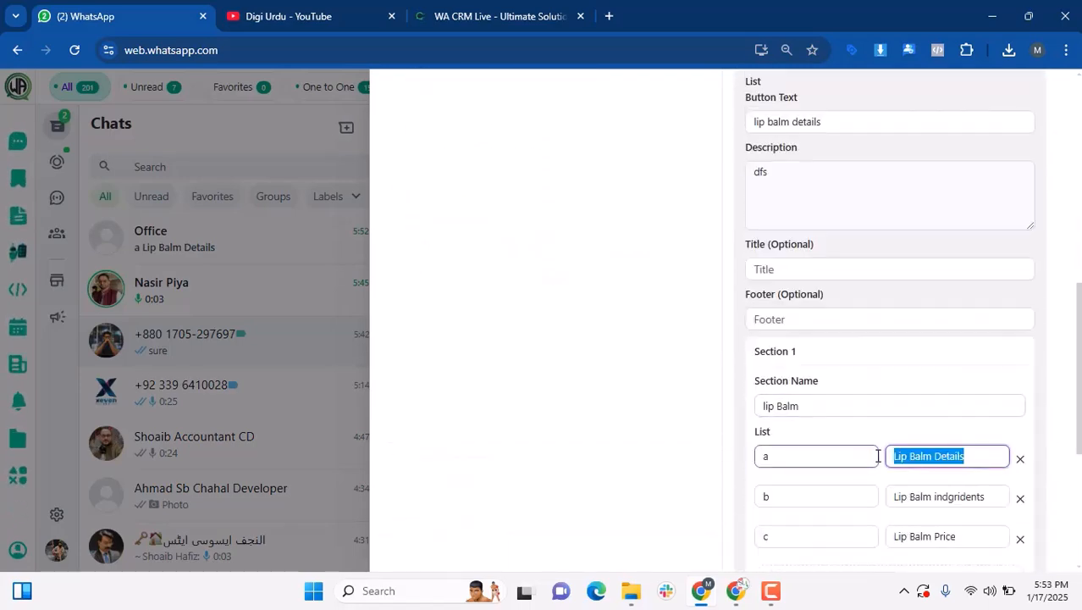
pyautogui.scroll(-3, 813, 445)
pyautogui.scroll(-1, 813, 444)
pyautogui.click(1003, 552)
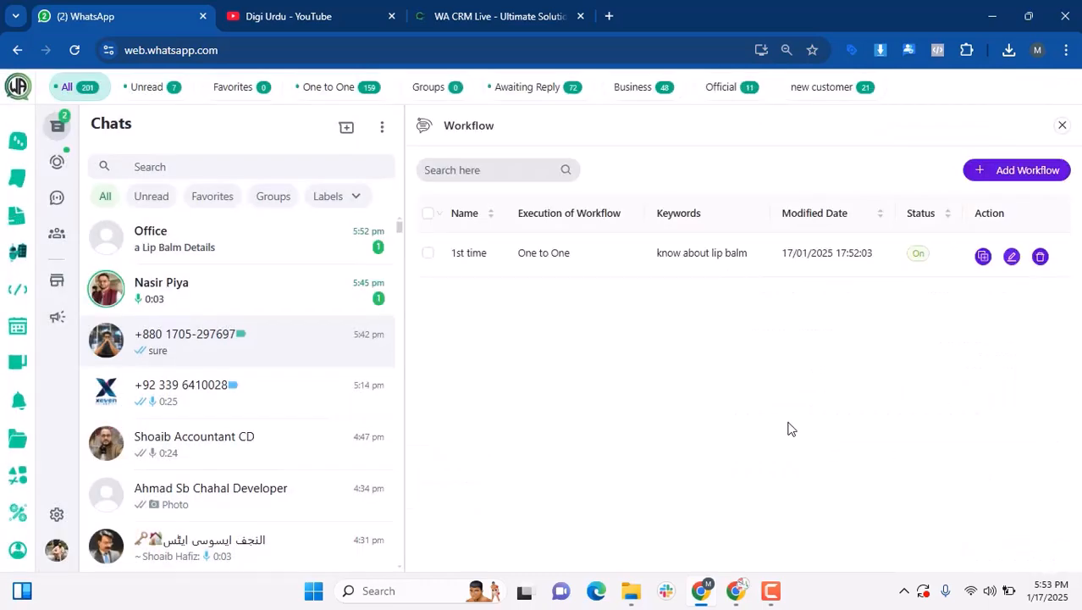
# - Add a new workflow named "Lip Balm Details" with the copied text "Lip Balm Details" as its keyword
pyautogui.click(1016, 174)
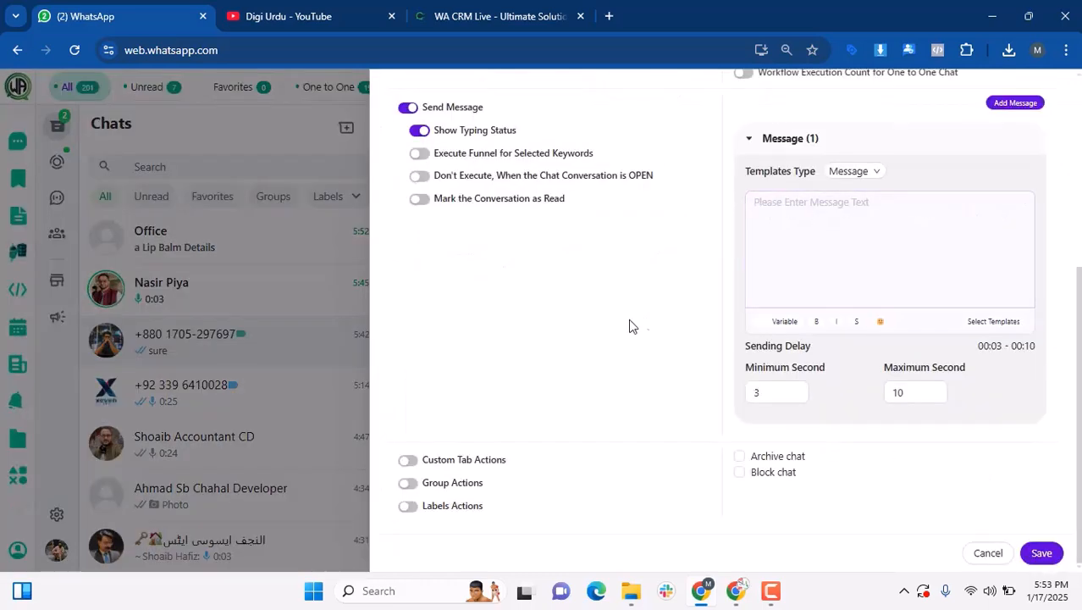
pyautogui.scroll(4, 592, 309)
pyautogui.click(771, 267)
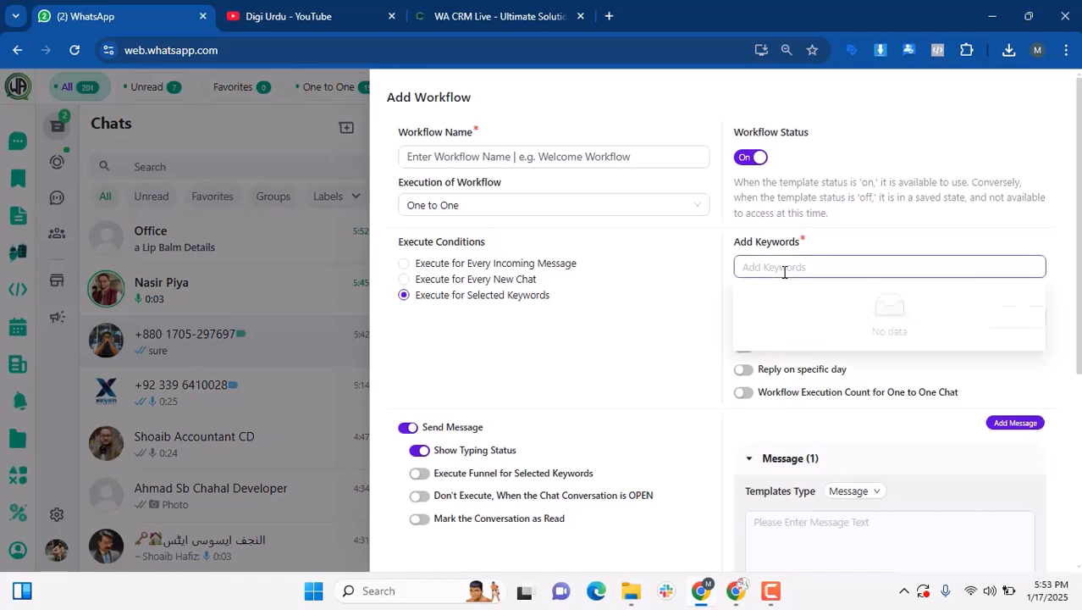
pyautogui.hotkey('ctrl', 'v')
pyautogui.click(590, 157)
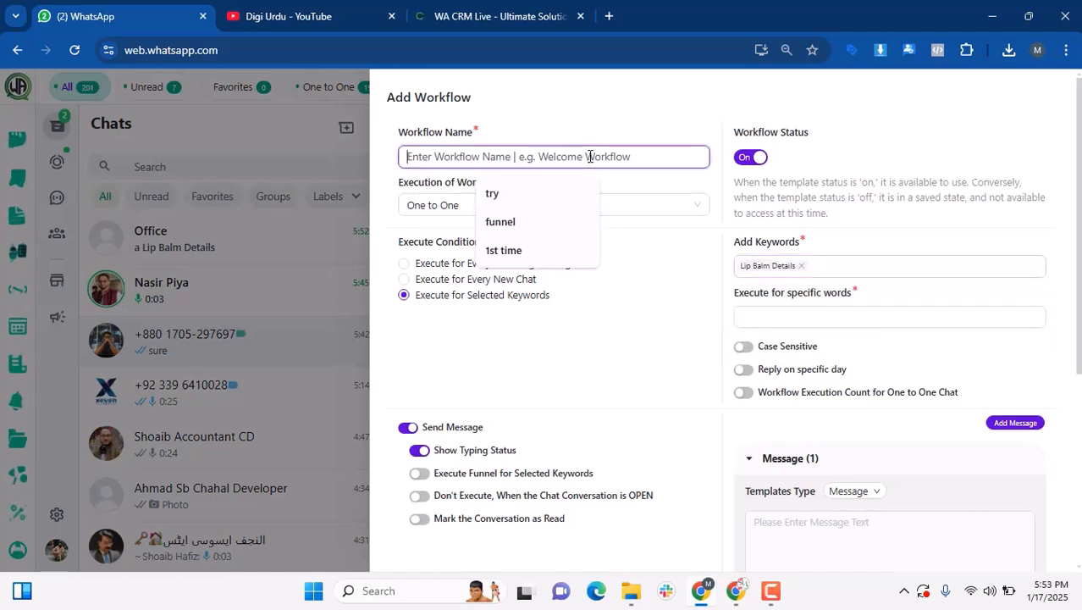
pyautogui.hotkey('ctrl', 'v')
pyautogui.scroll(-1, 717, 400)
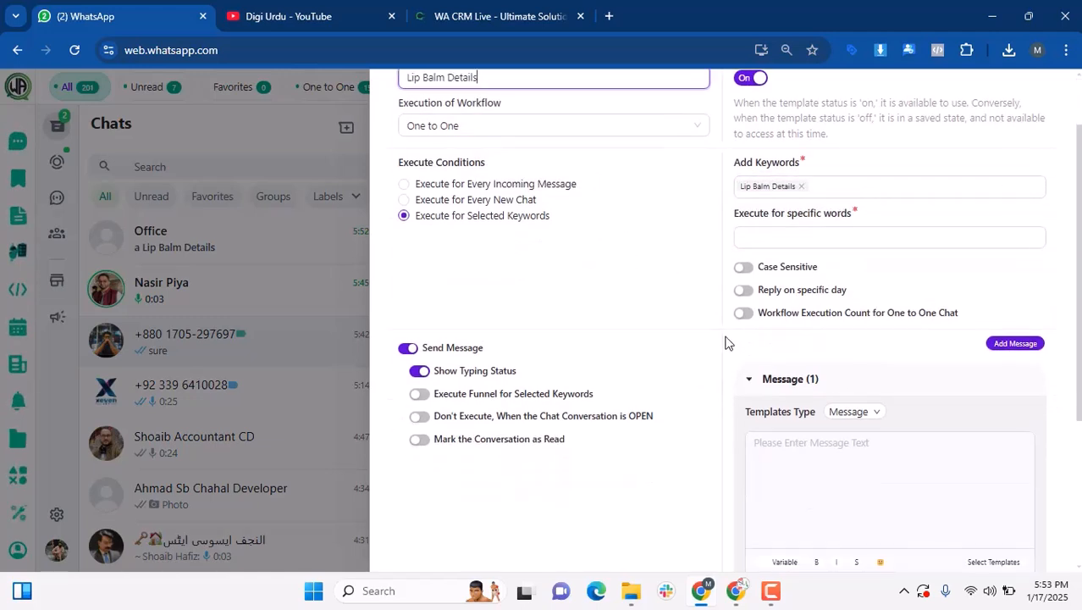
pyautogui.click(771, 240)
pyautogui.click(765, 335)
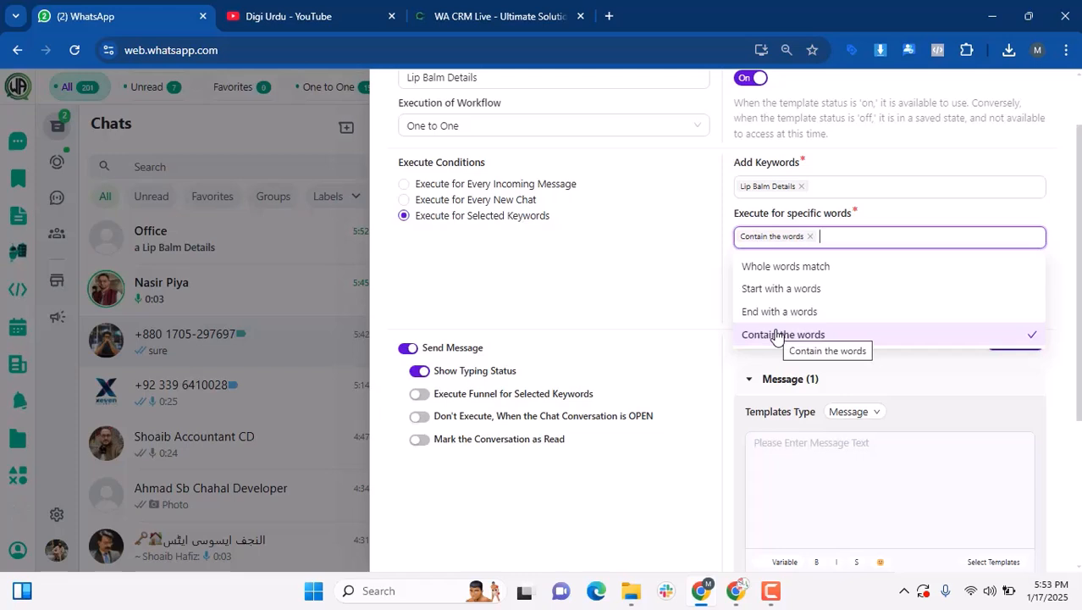
pyautogui.click(779, 335)
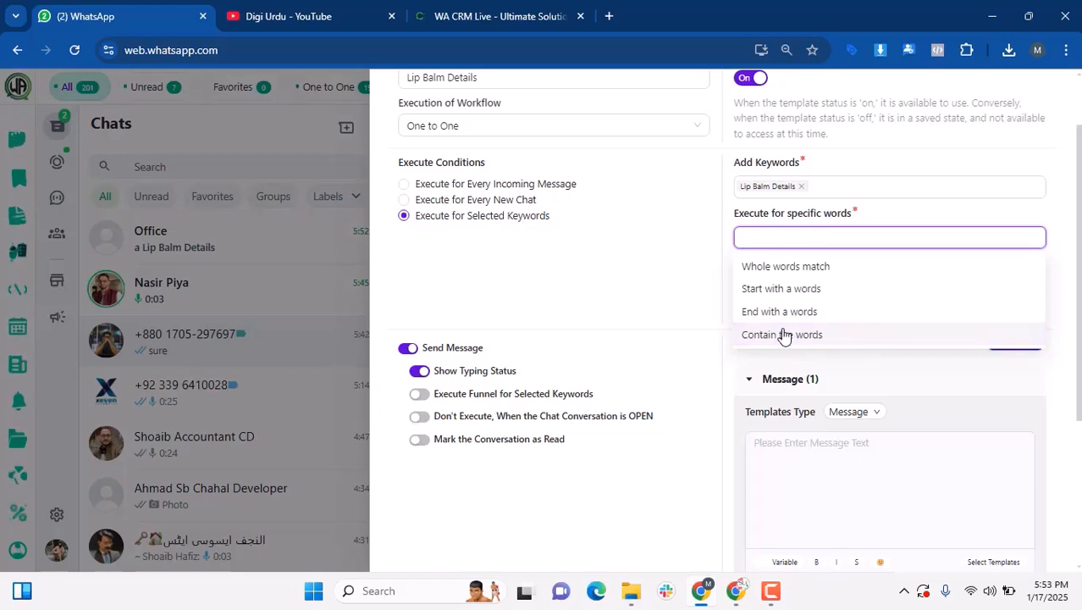
# - Search Google for "lip balm detail" in a new browser tab and copy the featured lip balm description into the workflow's message text
pyautogui.click(823, 447)
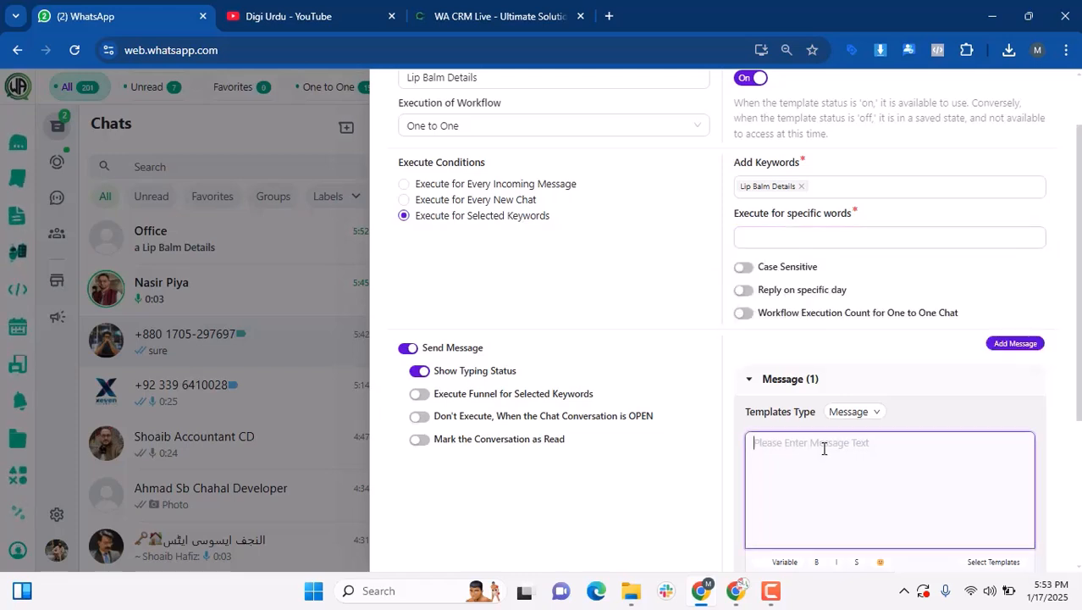
pyautogui.hotkey('ctrl', 't')
pyautogui.write('lip balm detail')
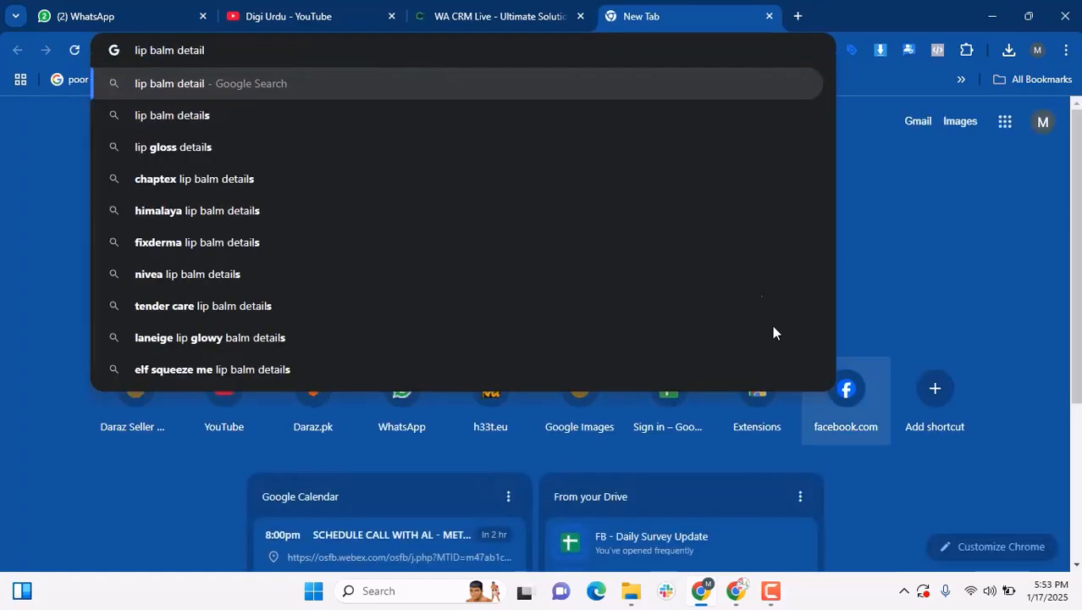
pyautogui.press('Return')
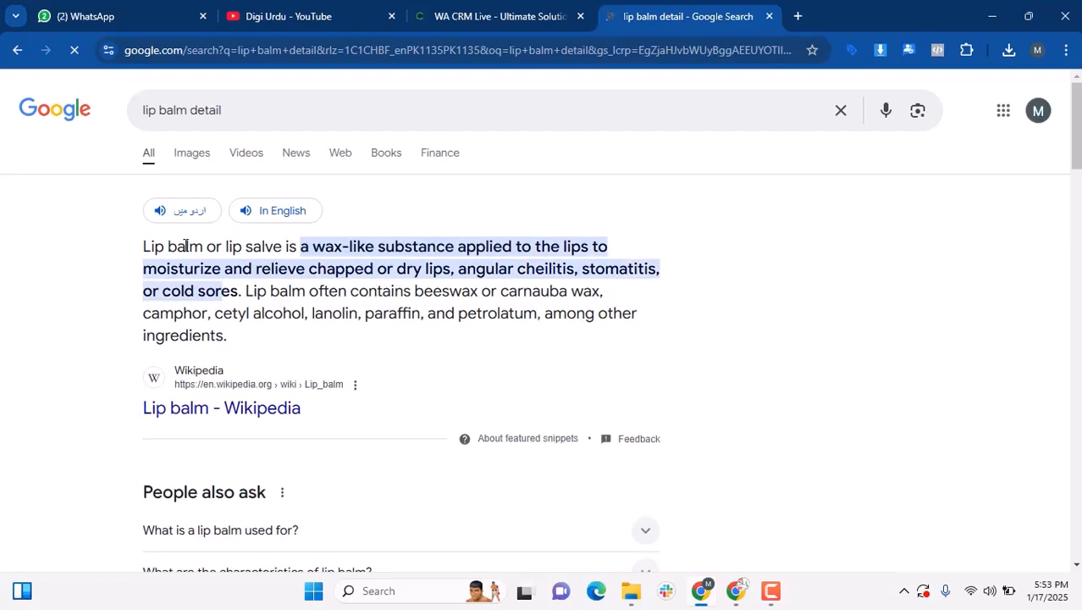
pyautogui.moveTo(144, 247); pyautogui.dragTo(309, 336)
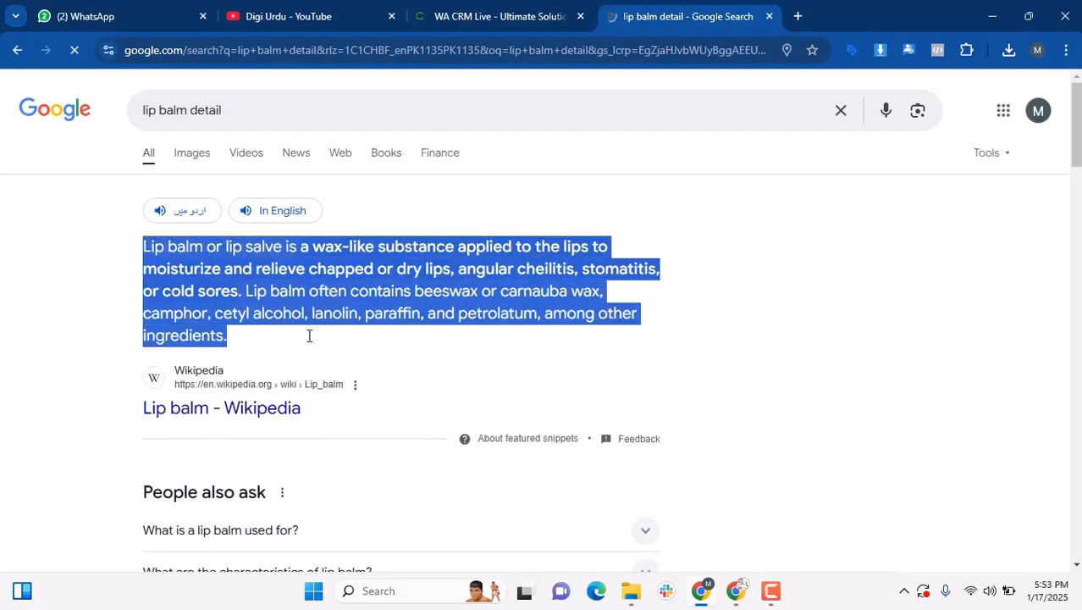
pyautogui.hotkey('ctrl', 'c')
pyautogui.click(93, 16)
pyautogui.hotkey('ctrl', 'v')
# - Set the new workflow's specific-words condition to "Contain the words" and save the workflow
pyautogui.scroll(-2, 984, 437)
pyautogui.scroll(-1, 984, 436)
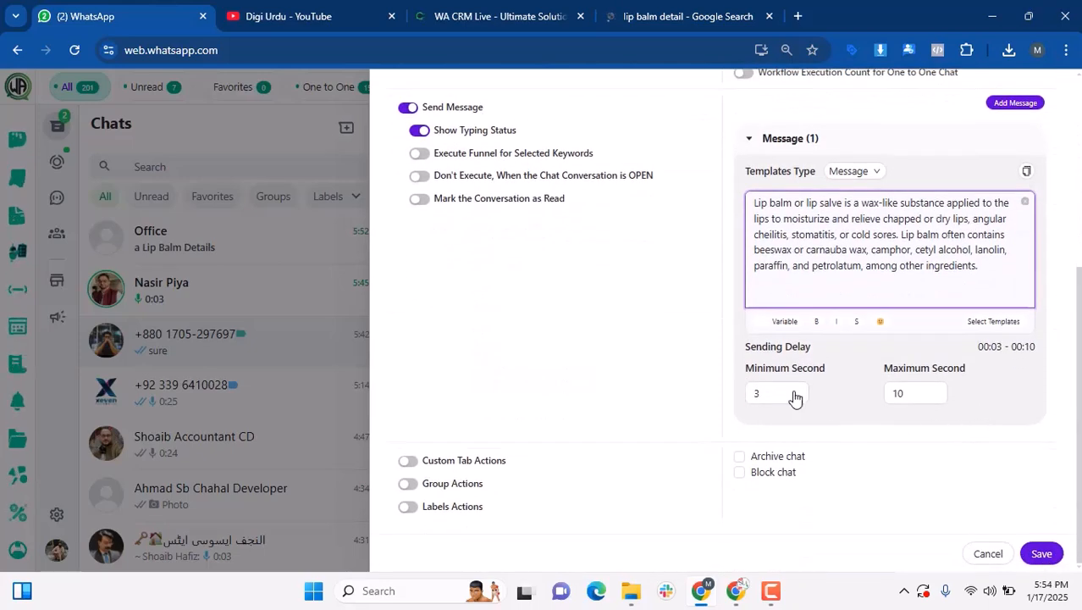
pyautogui.click(1047, 553)
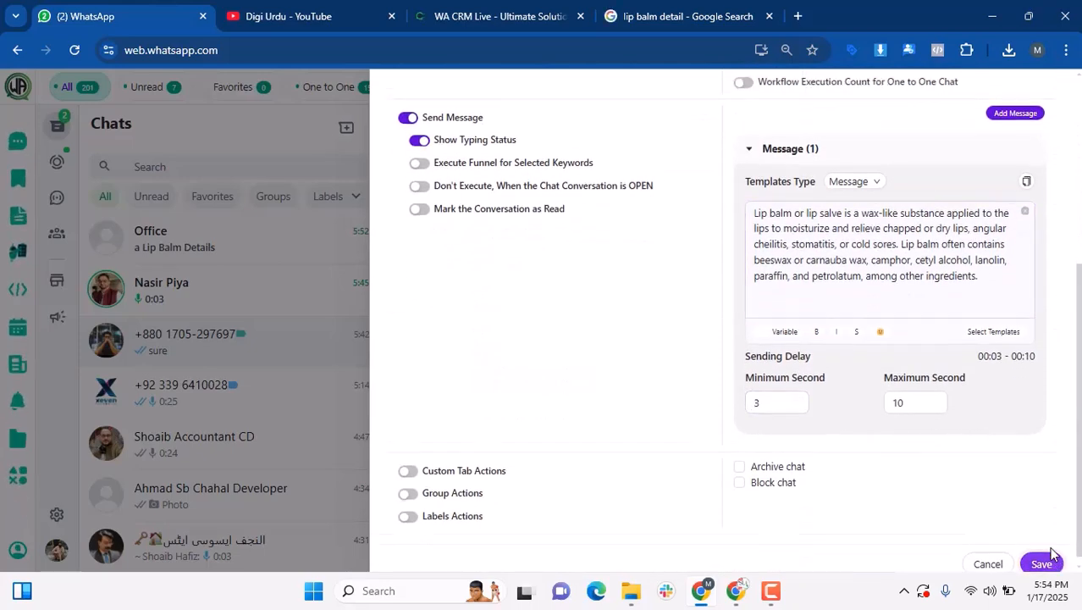
pyautogui.scroll(4, 954, 396)
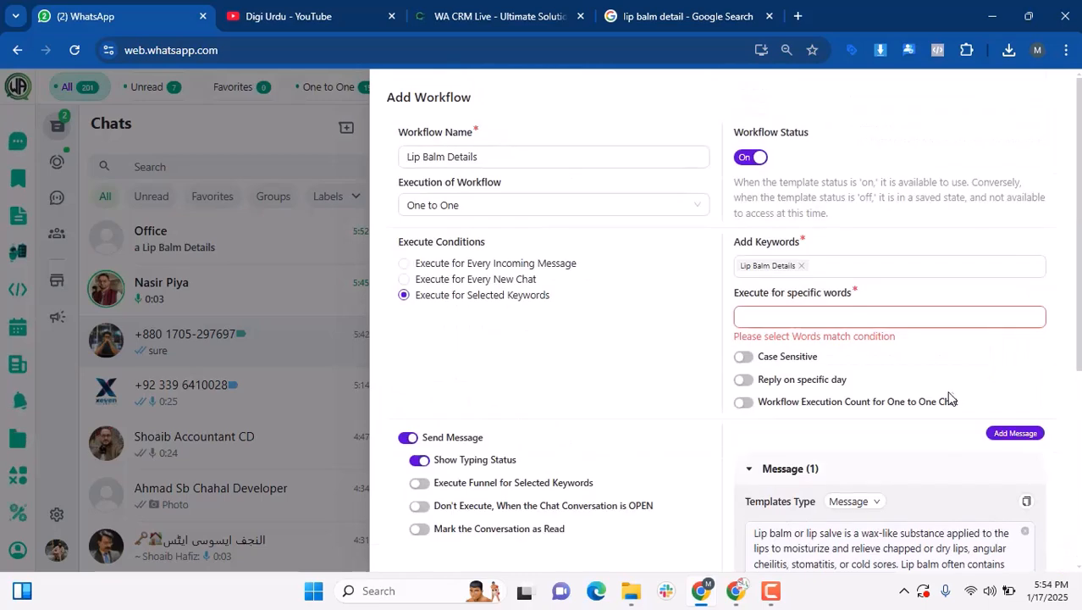
pyautogui.click(837, 316)
pyautogui.click(806, 415)
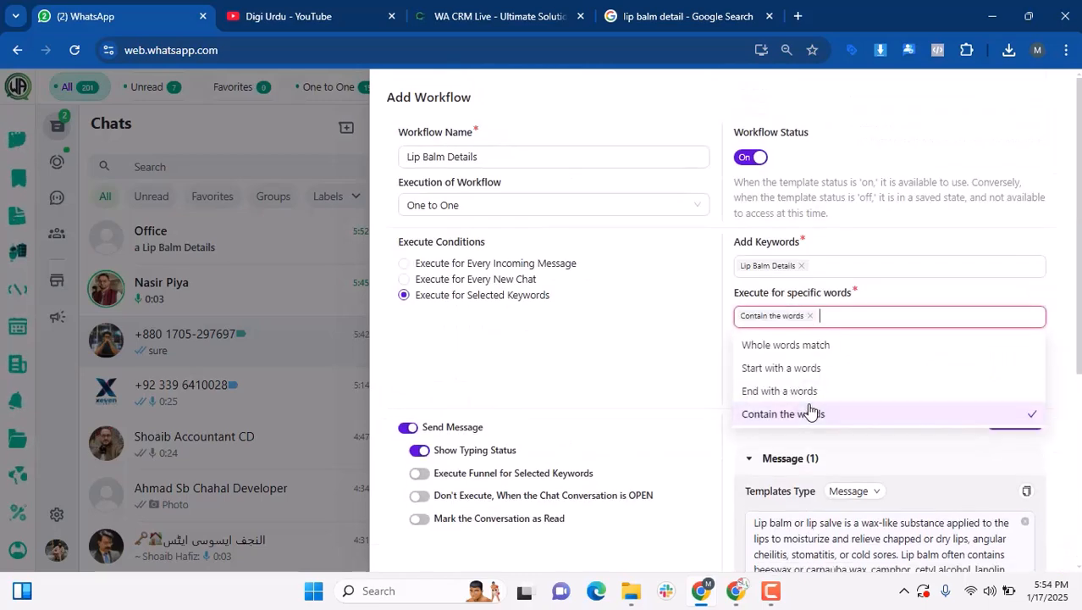
pyautogui.click(682, 373)
pyautogui.scroll(-4, 1030, 429)
pyautogui.click(1042, 553)
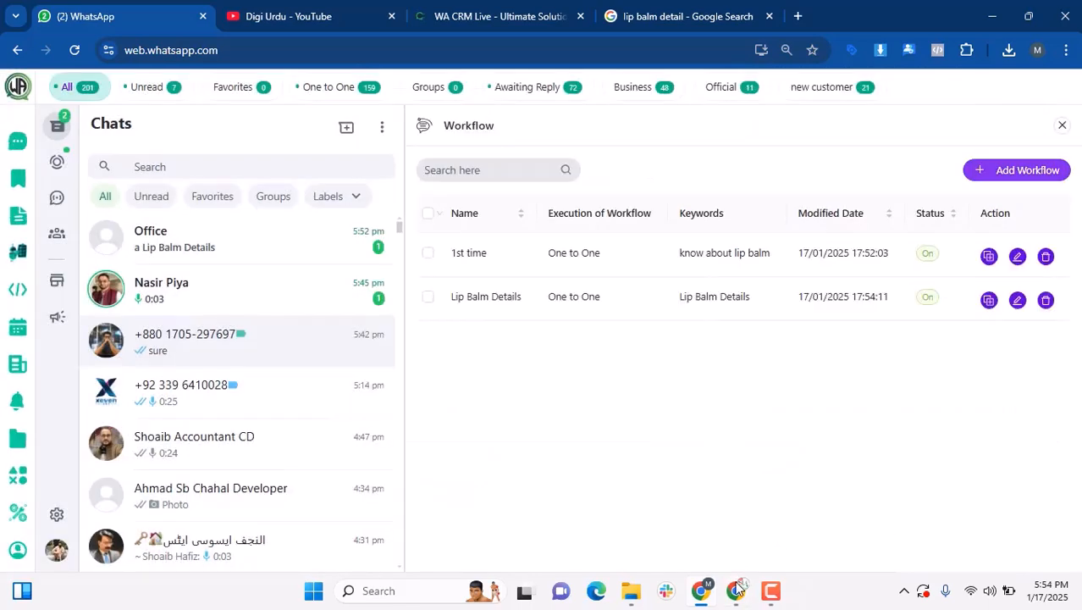
# - In the other WhatsApp Web window, open the "lip balm details" list and send option a, Lip Balm Details, again
pyautogui.click(737, 591)
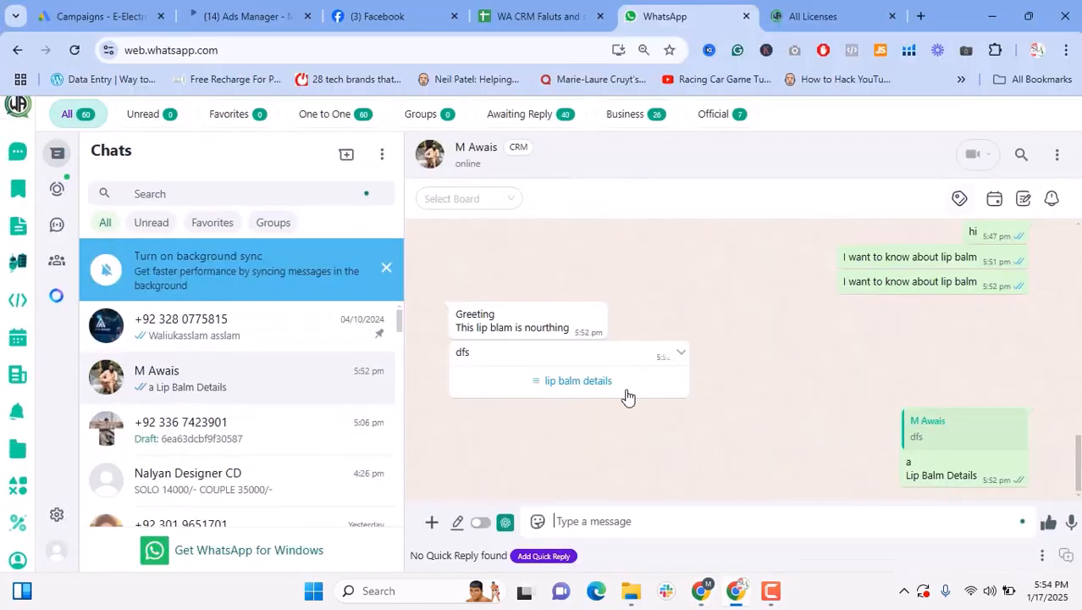
pyautogui.click(627, 389)
pyautogui.click(521, 264)
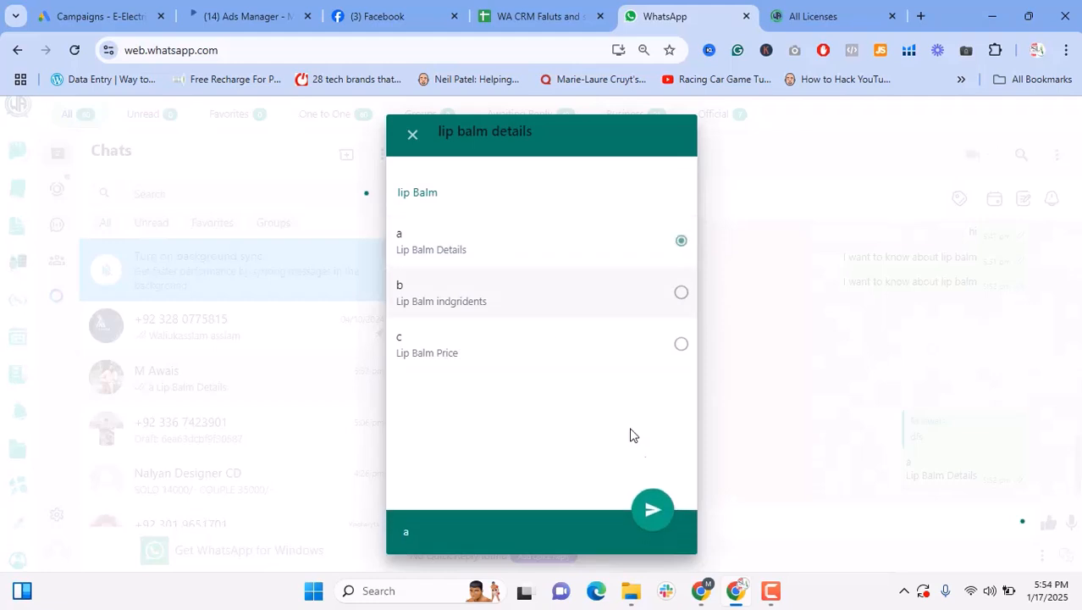
pyautogui.click(652, 510)
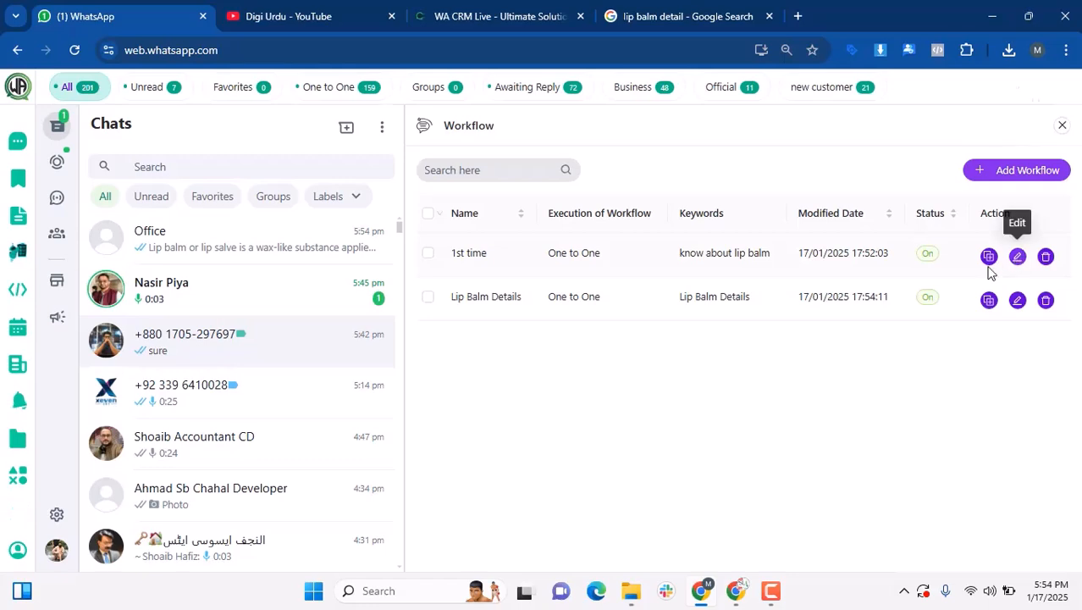
# - Back in the WA CRM window, review the 1st time workflow's message template types and list items, and close the editor without saving
pyautogui.click(1019, 256)
pyautogui.scroll(-3, 898, 323)
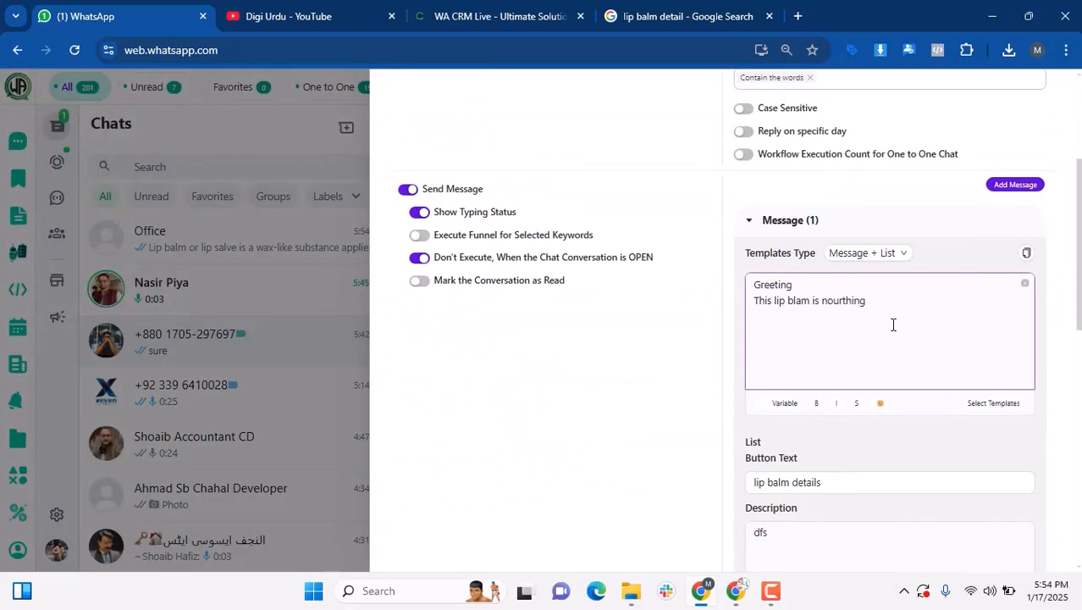
pyautogui.click(859, 256)
pyautogui.scroll(3, 533, 338)
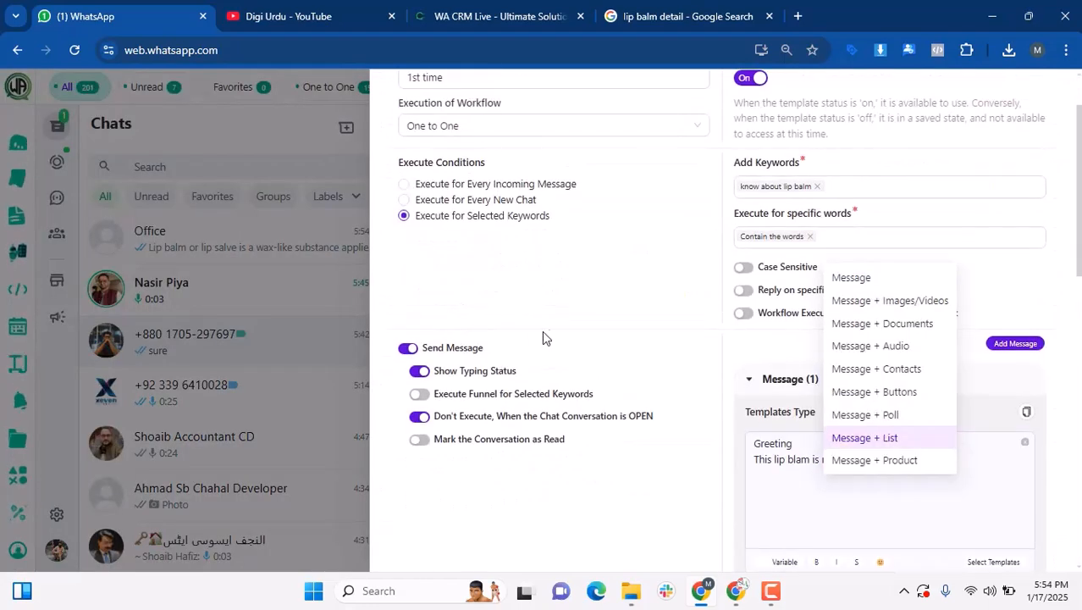
pyautogui.scroll(-10, 813, 484)
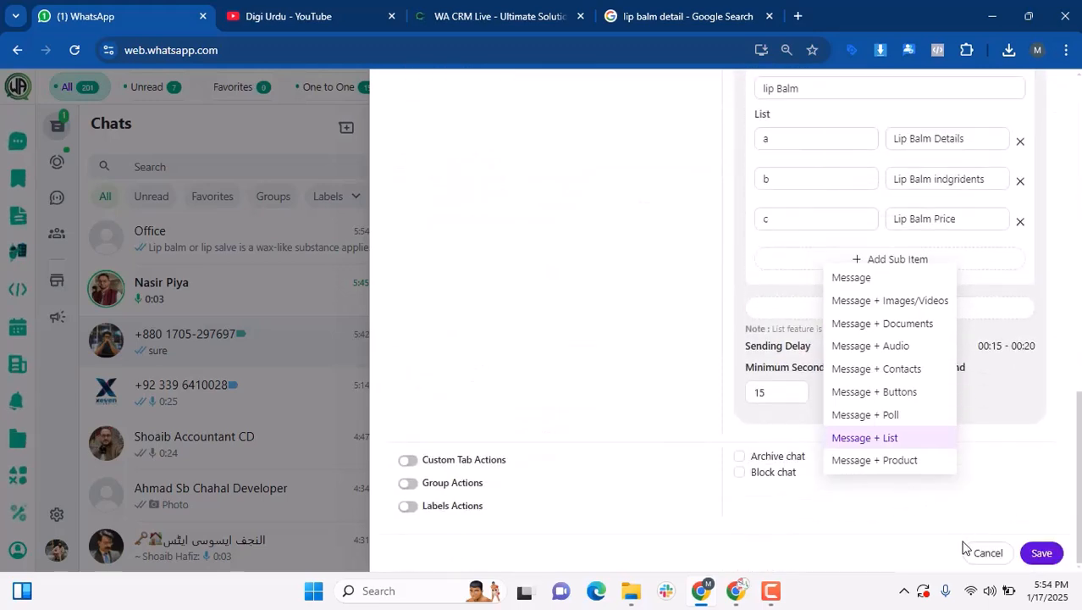
pyautogui.click(966, 550)
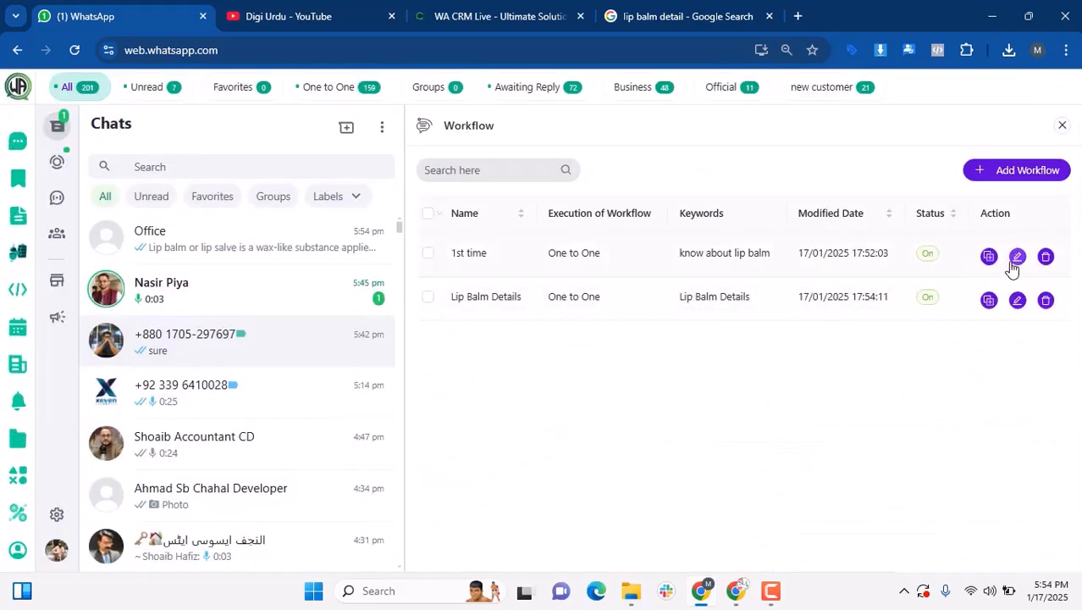
# - Open the Lip Balm Details workflow for editing and look through the template types available for its message
pyautogui.click(1017, 300)
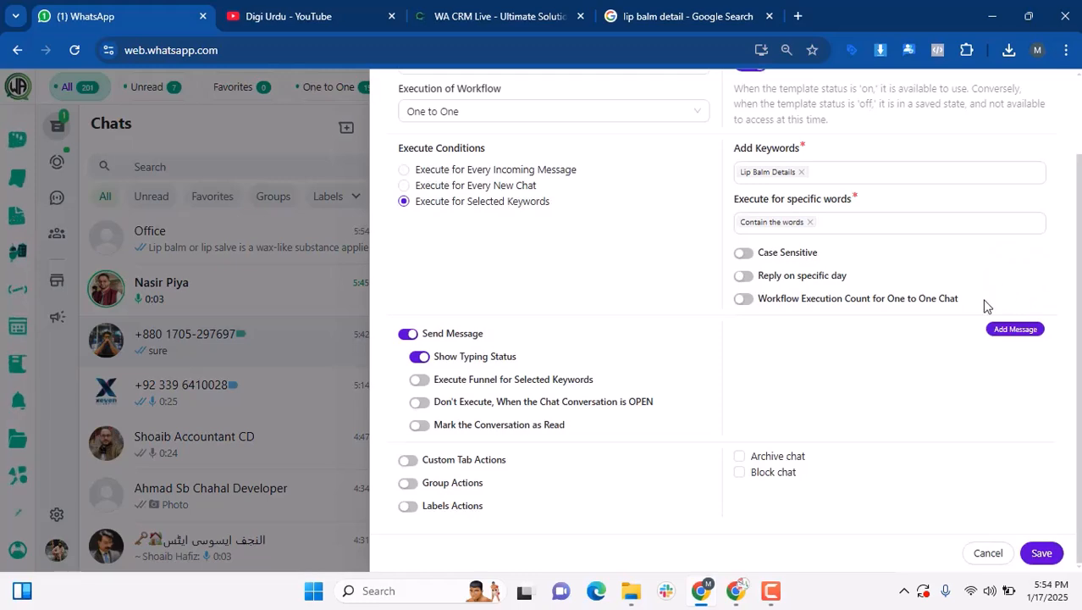
pyautogui.scroll(-4, 974, 312)
pyautogui.click(863, 174)
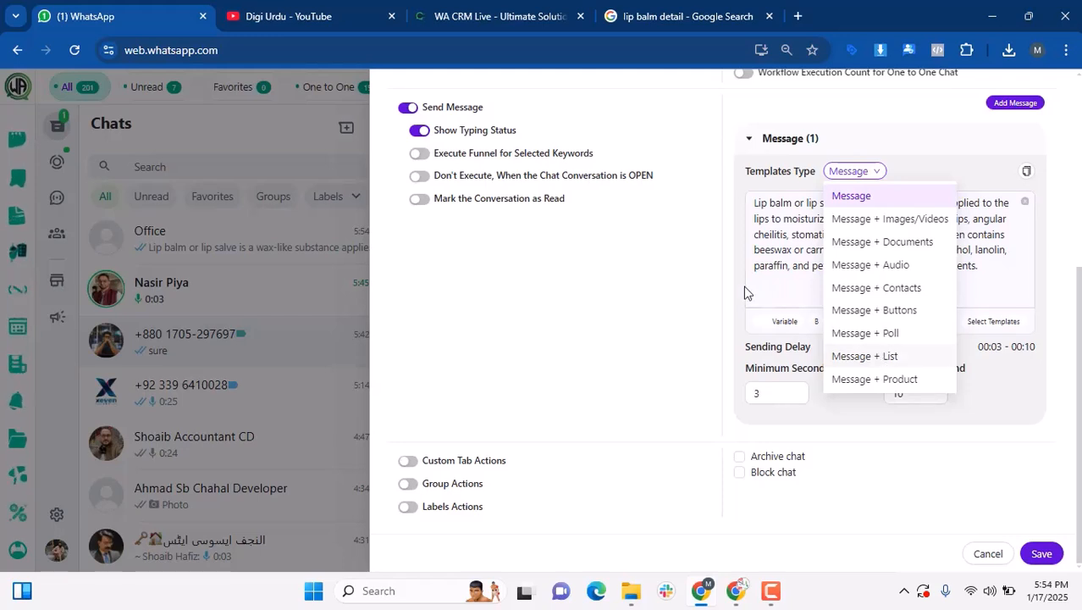
pyautogui.click(772, 280)
# - Try the Message + List template type on the Lip Balm Details message, restore the Message type, and cancel editing
pyautogui.click(859, 177)
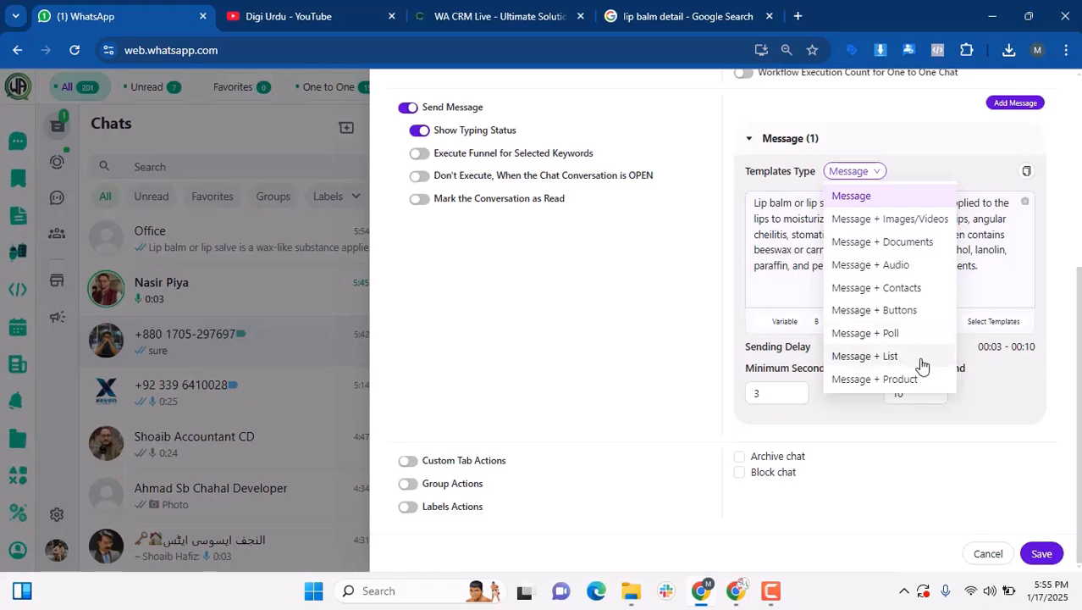
pyautogui.click(912, 363)
pyautogui.scroll(5, 921, 408)
pyautogui.scroll(-6, 921, 409)
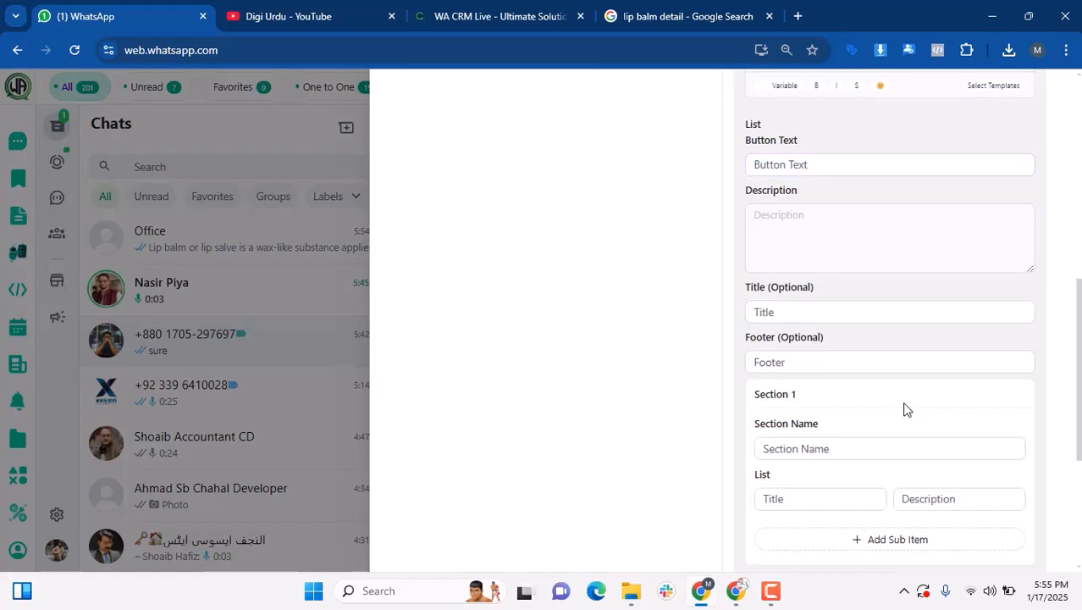
pyautogui.scroll(-3, 906, 403)
pyautogui.scroll(6, 901, 398)
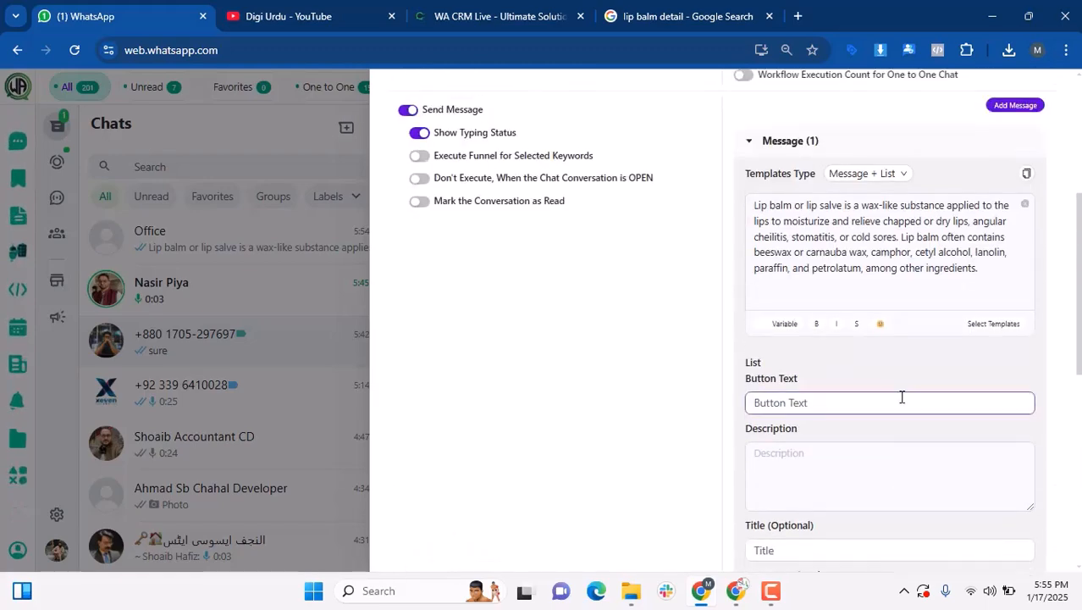
pyautogui.click(868, 174)
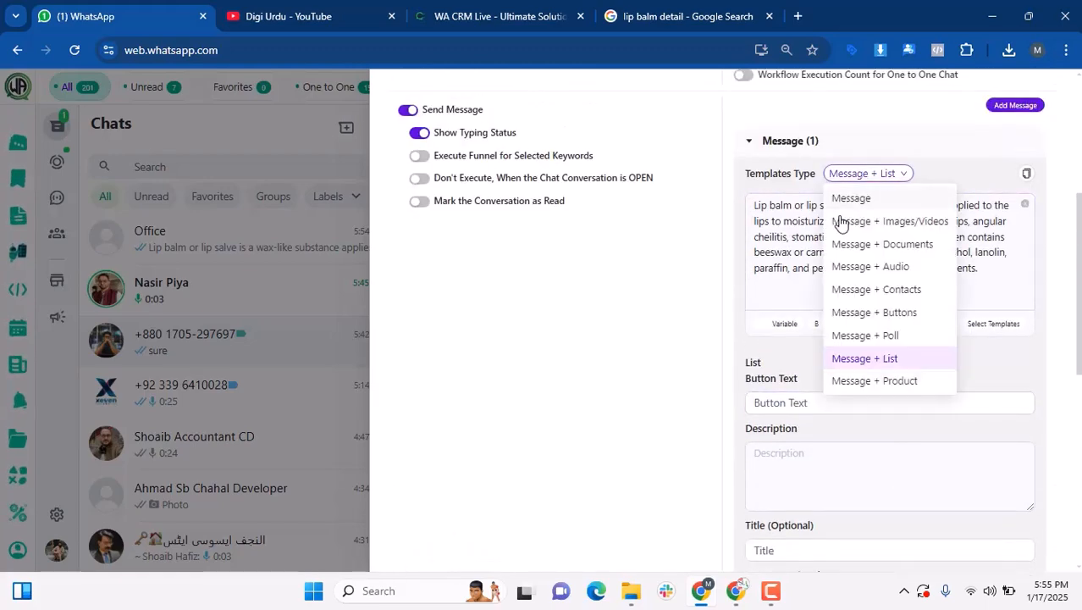
pyautogui.click(850, 200)
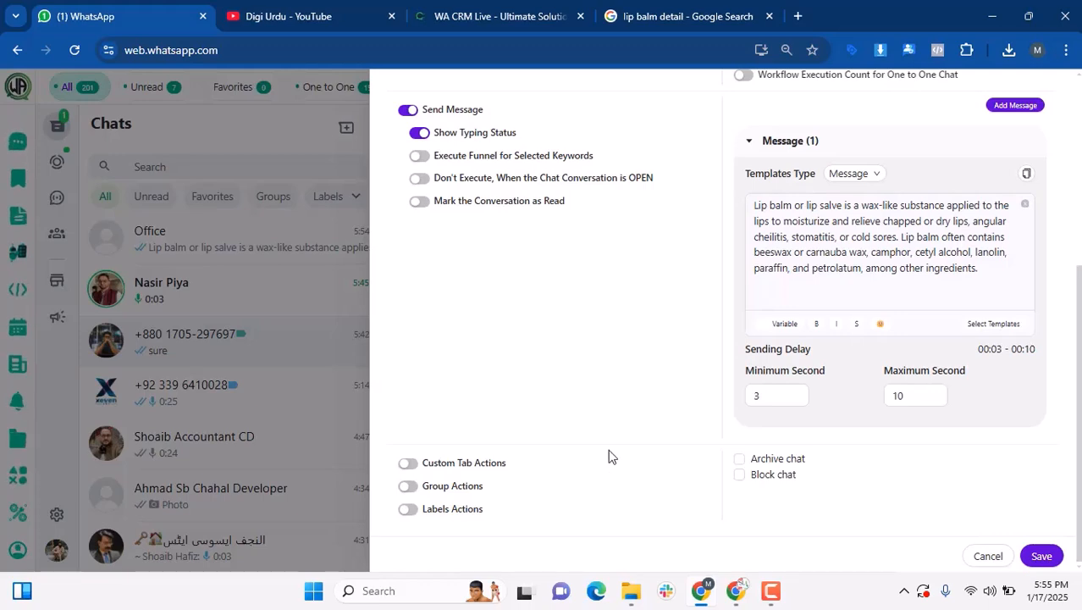
pyautogui.click(988, 554)
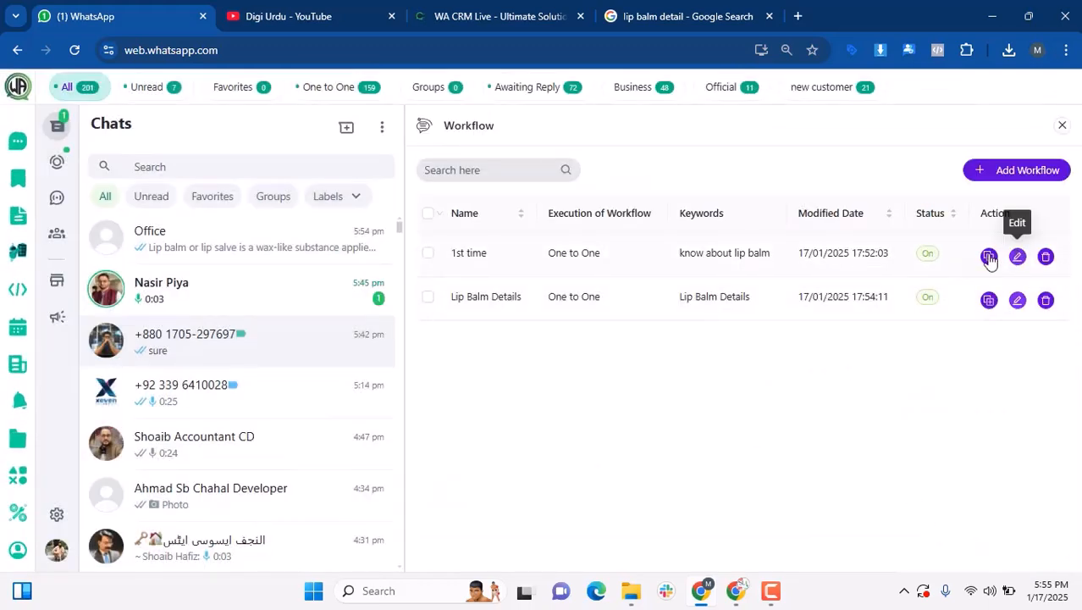
# - In the 1st time workflow, enable Labels Actions and set it to add chats into the New customer label
pyautogui.click(1017, 256)
pyautogui.scroll(-8, 682, 299)
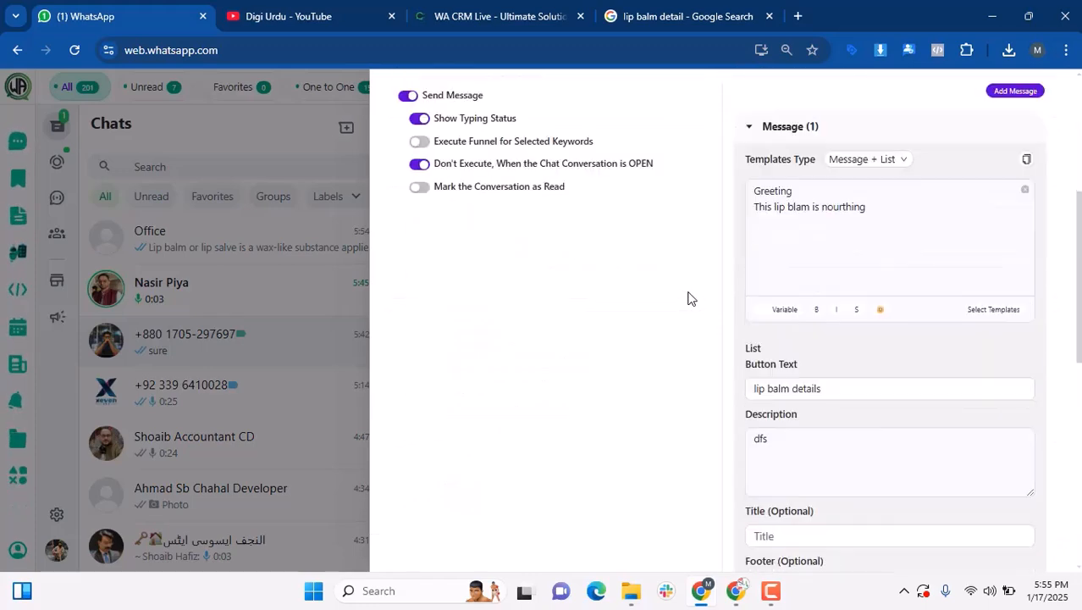
pyautogui.scroll(-3, 686, 301)
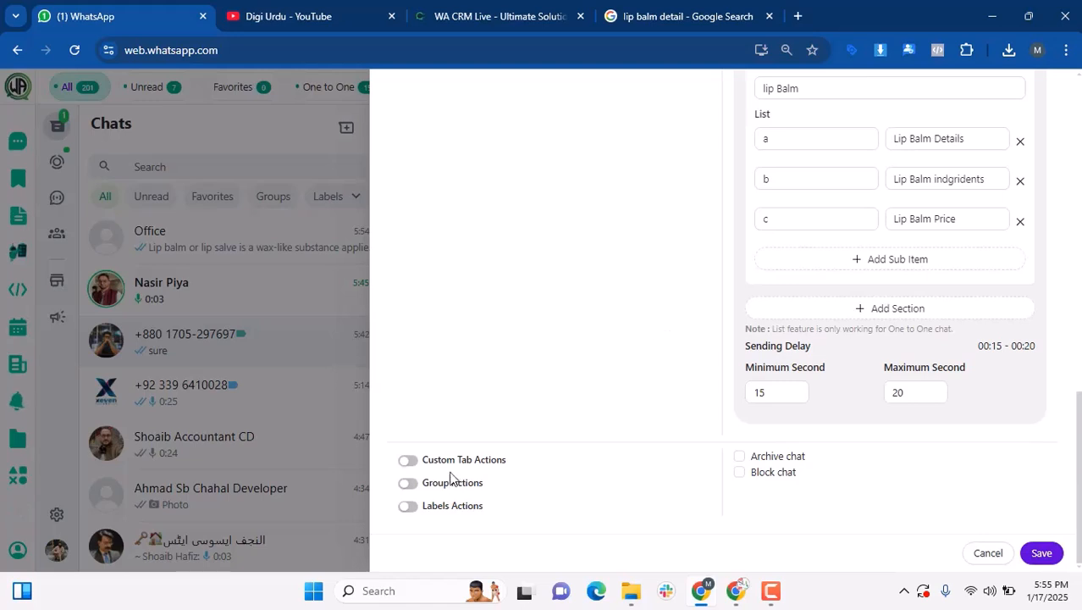
pyautogui.click(411, 508)
pyautogui.scroll(-1, 414, 511)
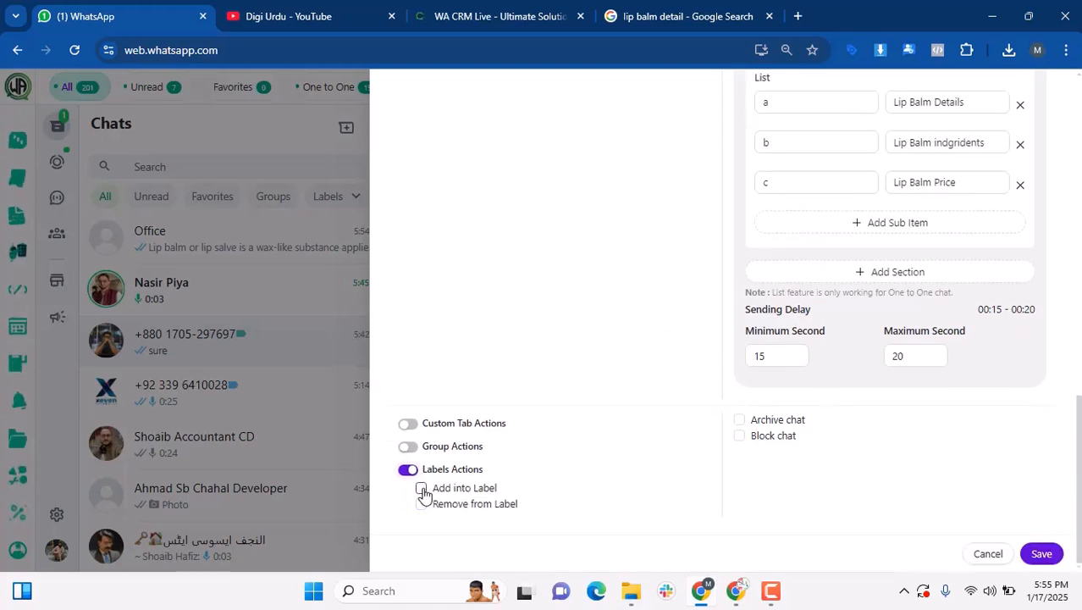
pyautogui.click(422, 489)
pyautogui.click(449, 512)
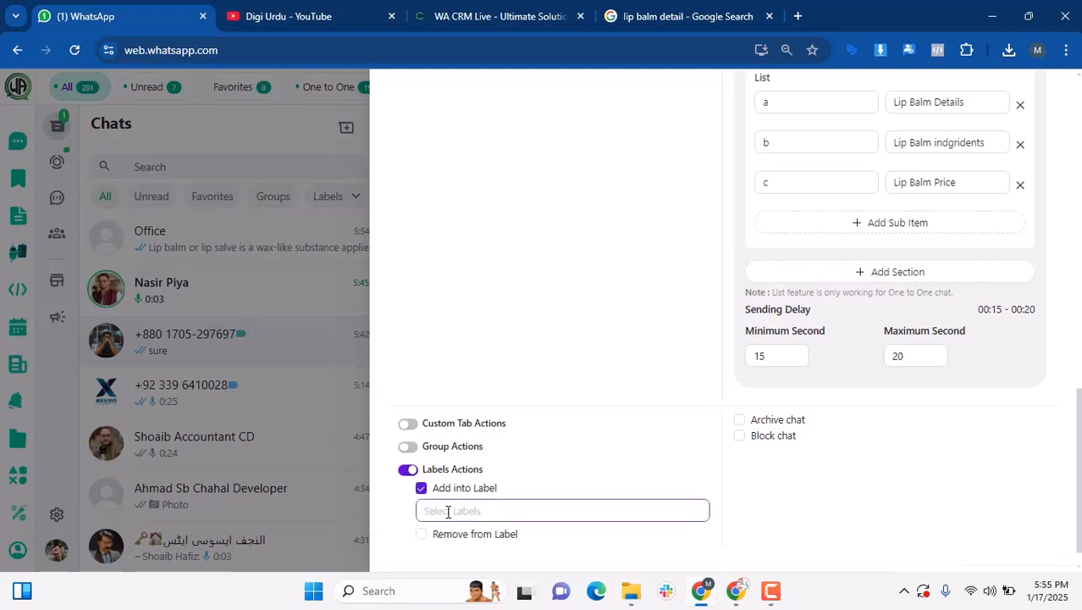
pyautogui.click(495, 332)
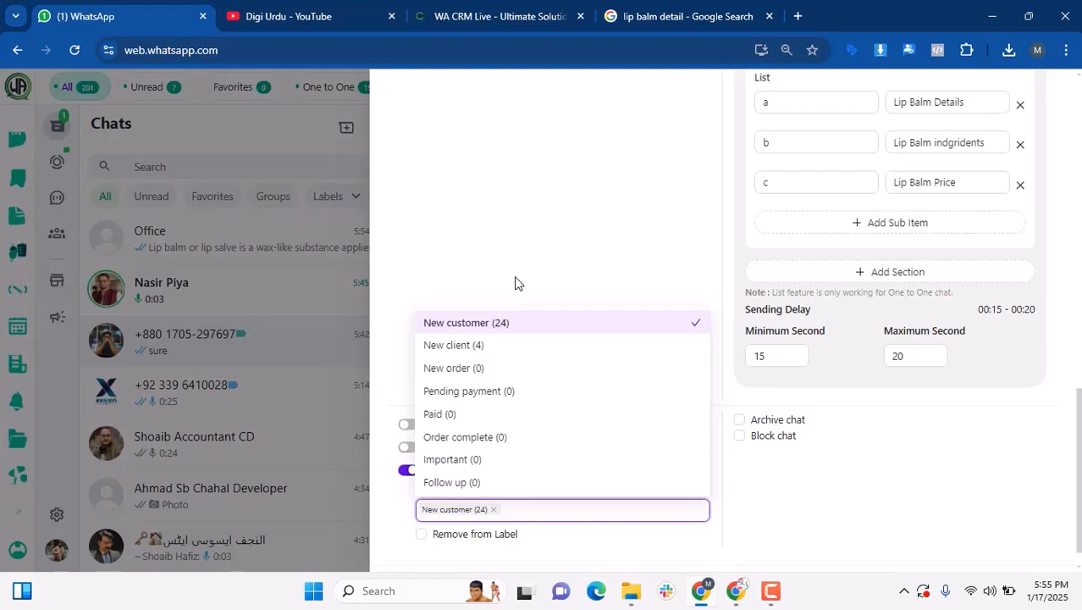
# - Close the label choices, check the 1st time workflow's settings and save the workflow
pyautogui.click(516, 276)
pyautogui.scroll(-2, 509, 289)
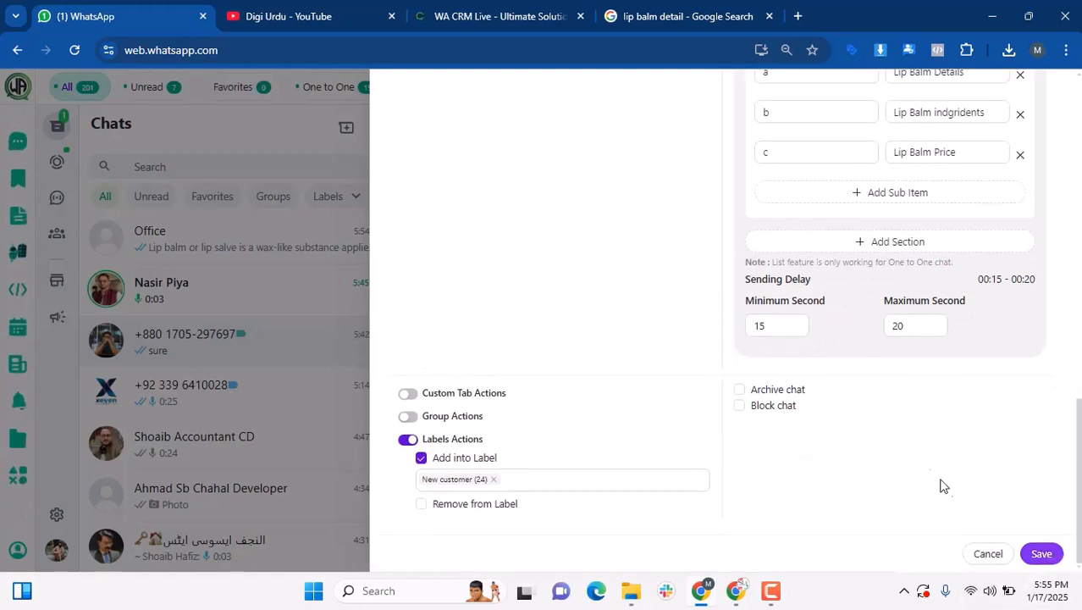
pyautogui.scroll(5, 947, 489)
pyautogui.scroll(-6, 928, 473)
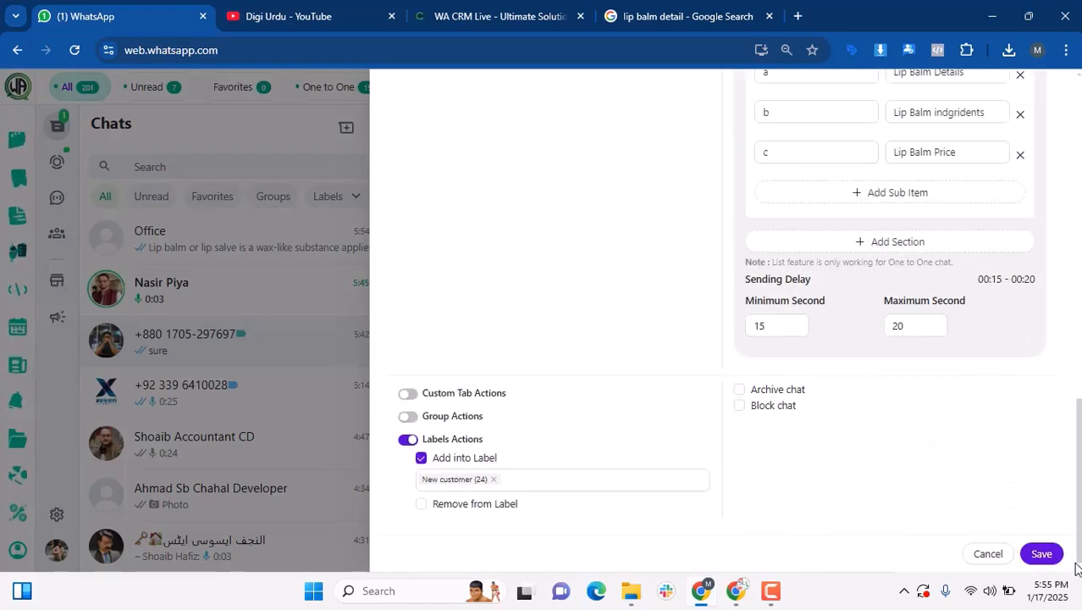
pyautogui.click(1040, 555)
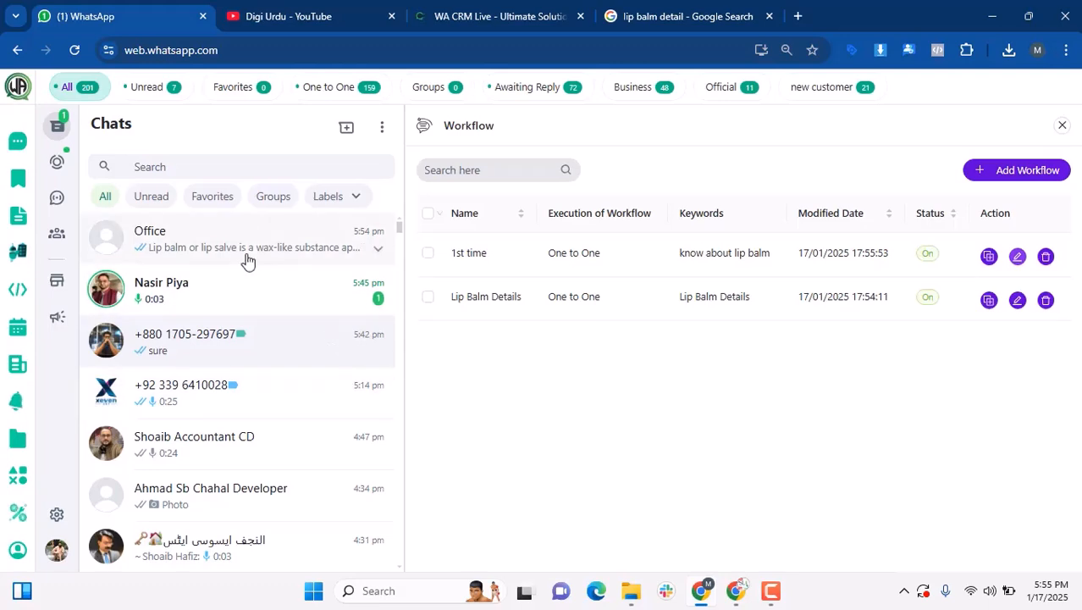
# - Switch to the customer's WhatsApp window and send the message "I want to know about lip balm" in the open chat
pyautogui.click(743, 597)
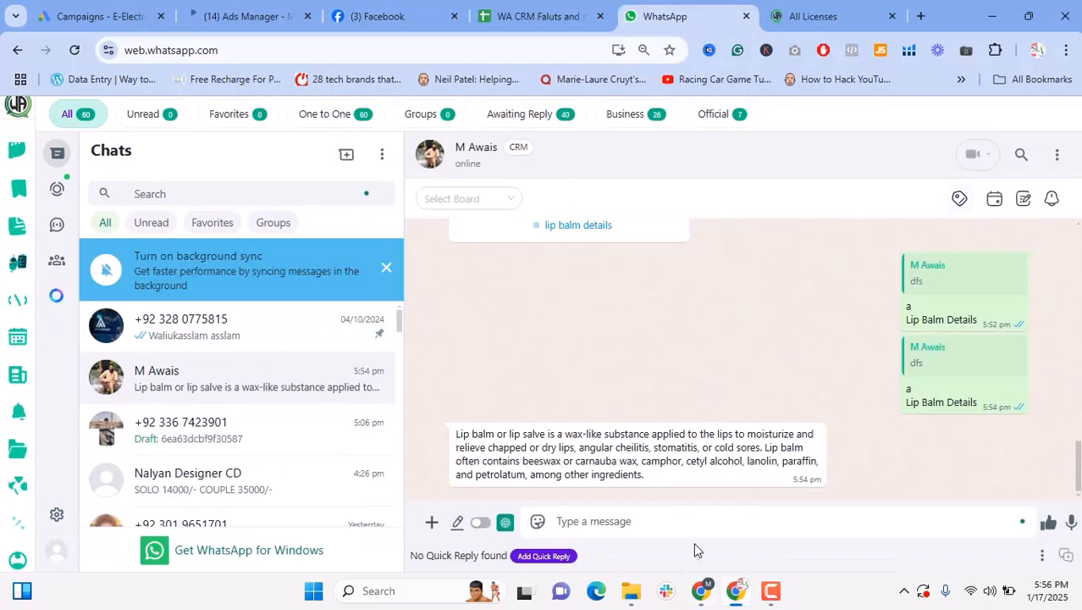
pyautogui.click(700, 593)
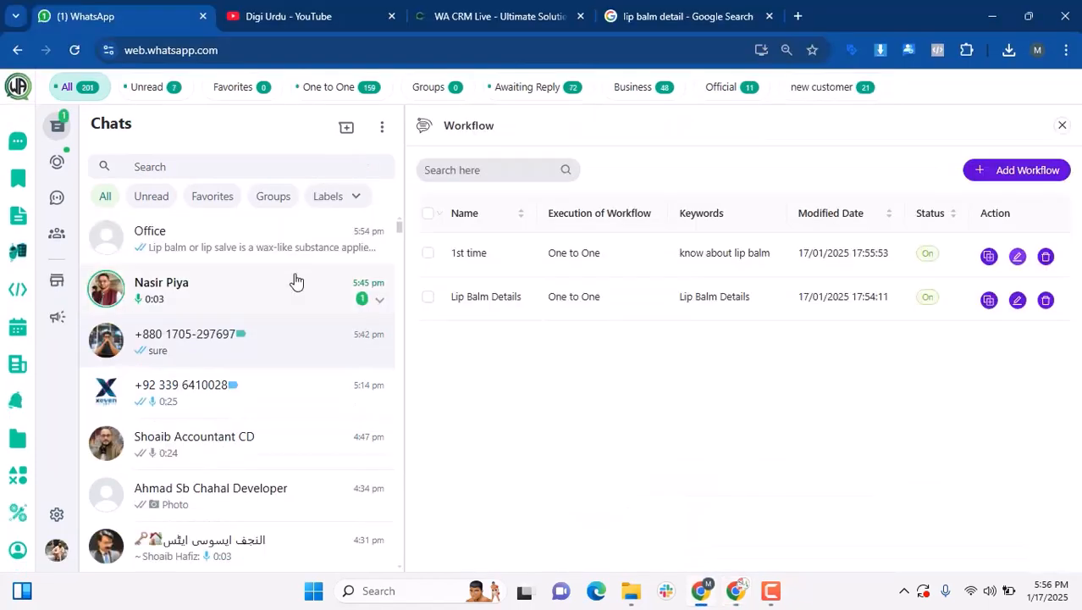
pyautogui.click(743, 597)
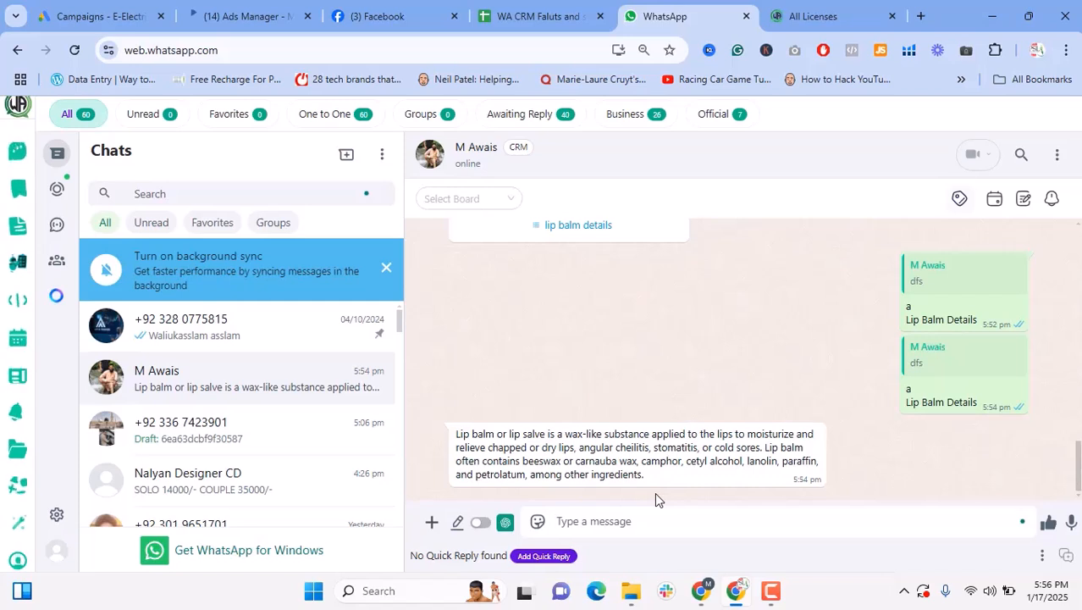
pyautogui.write('l want to kno')
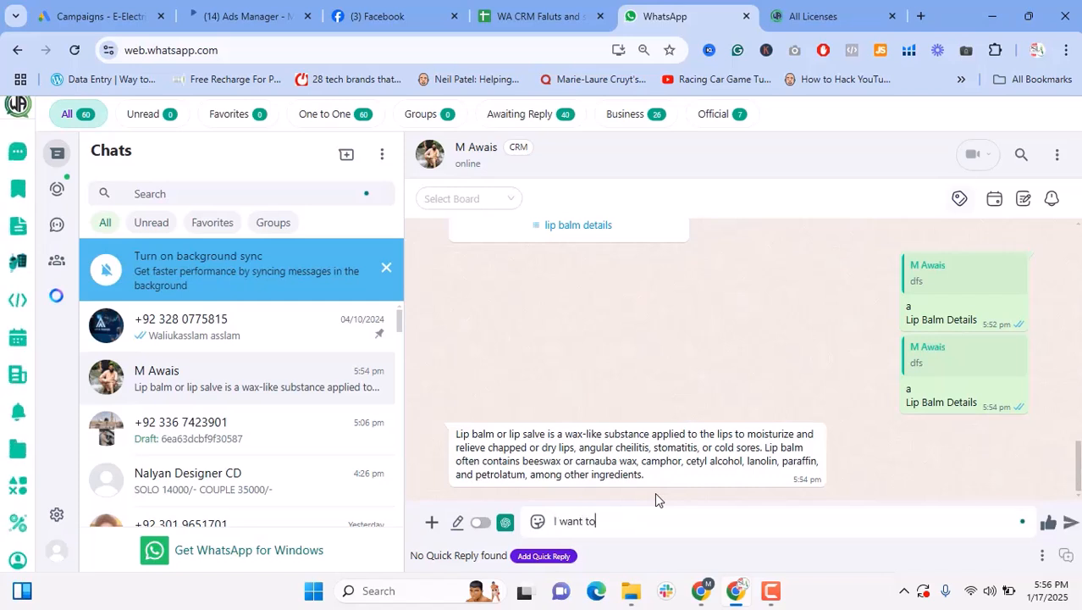
pyautogui.write('w abou')
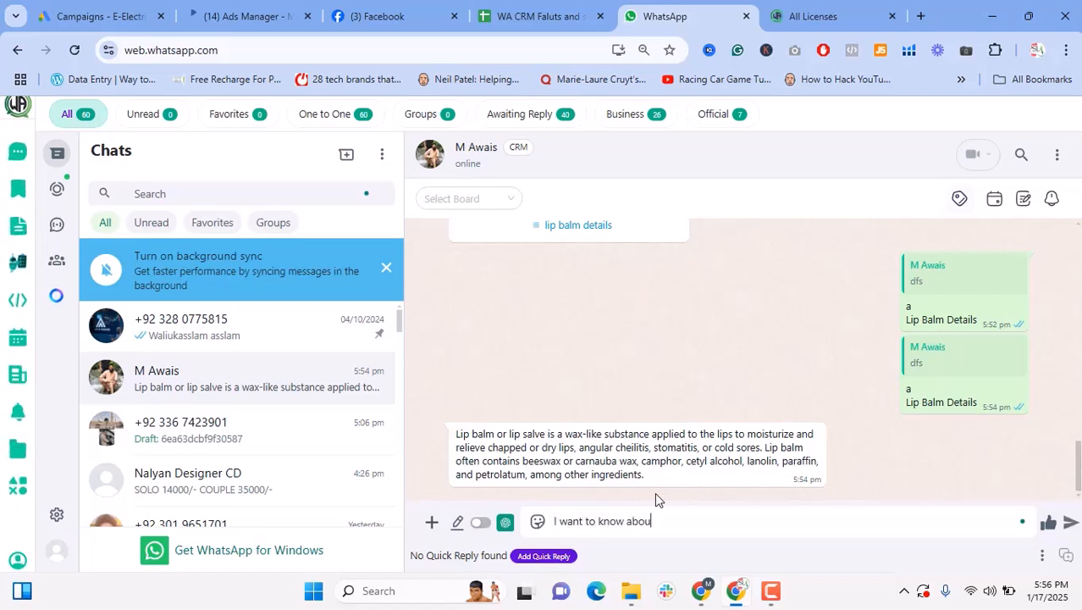
pyautogui.write('t lip balm')
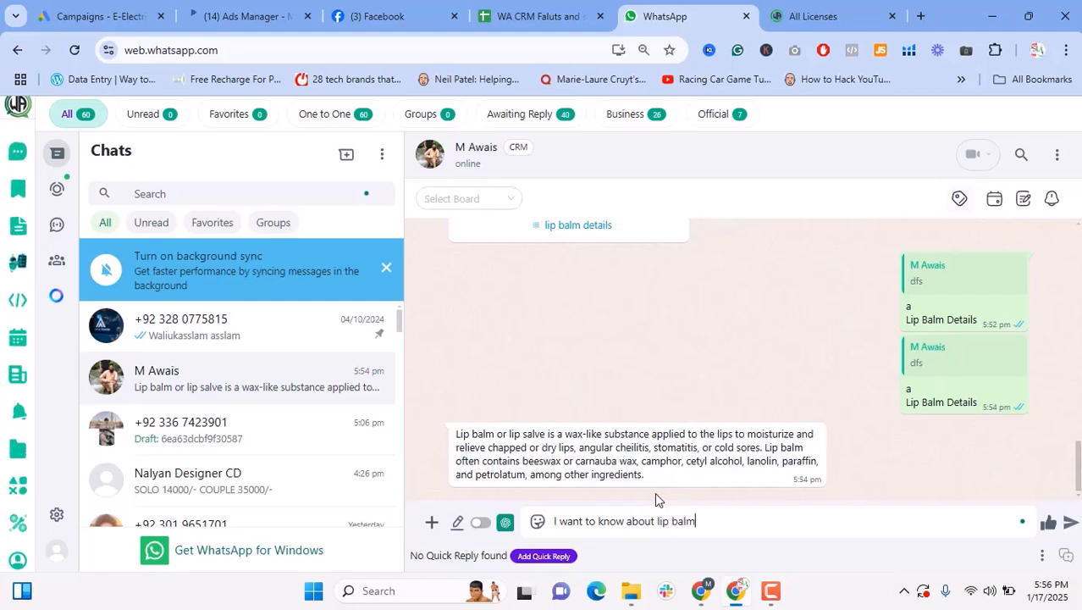
pyautogui.press('Return')
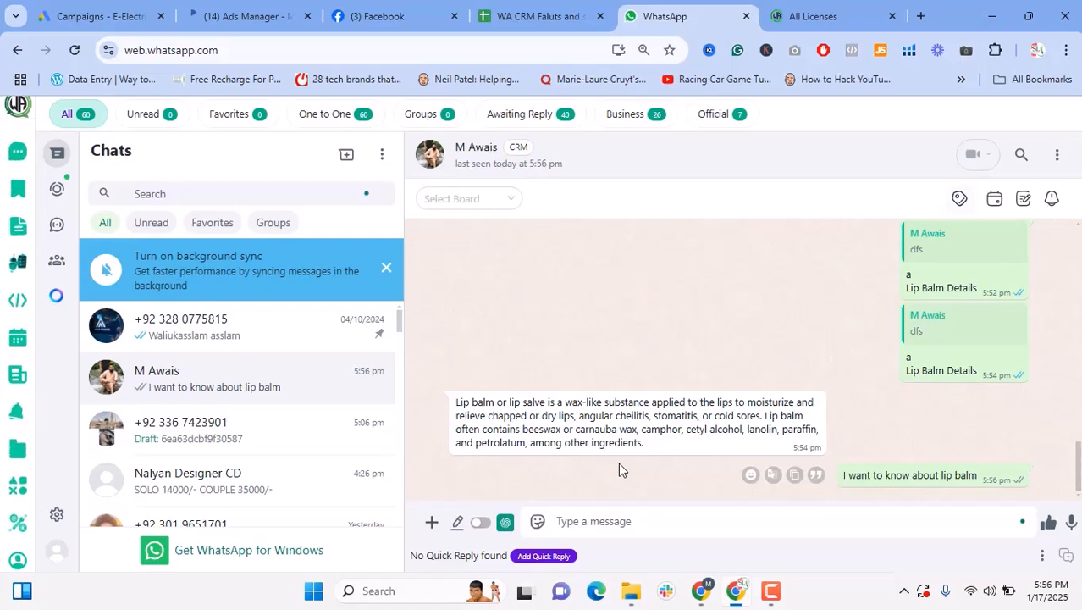
# - Back in the WA CRM window, open the Lip Balm Details workflow, review its settings and close it without saving
pyautogui.click(701, 591)
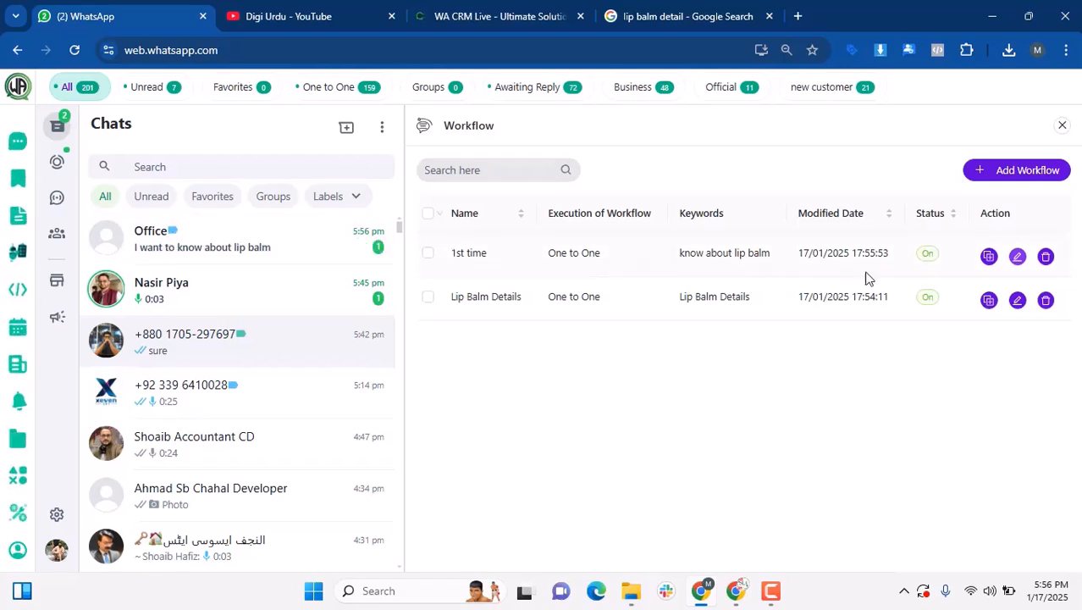
pyautogui.click(1017, 300)
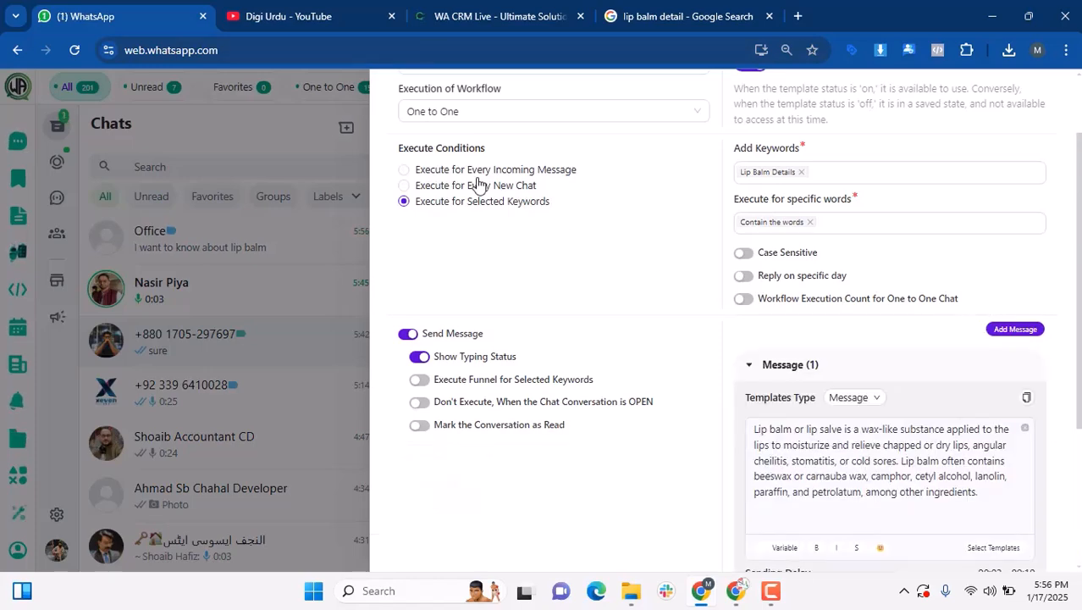
pyautogui.scroll(-3, 971, 529)
pyautogui.click(984, 554)
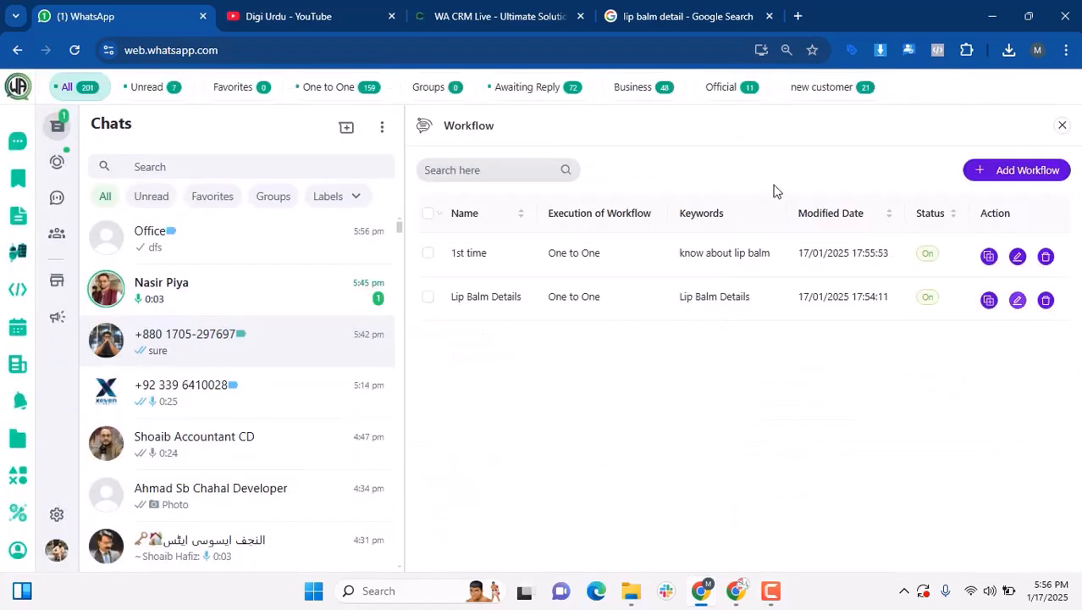
# - Start a new workflow with the keyword "lip balm price" and the matching rule Contain the words
pyautogui.click(969, 172)
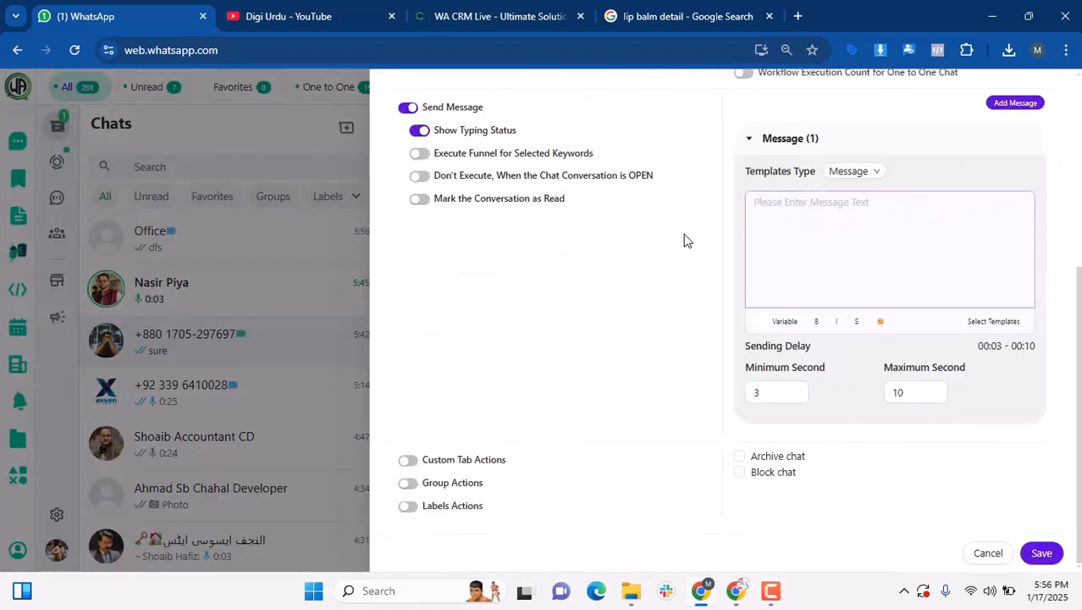
pyautogui.scroll(1, 824, 208)
pyautogui.scroll(1, 824, 207)
pyautogui.click(827, 183)
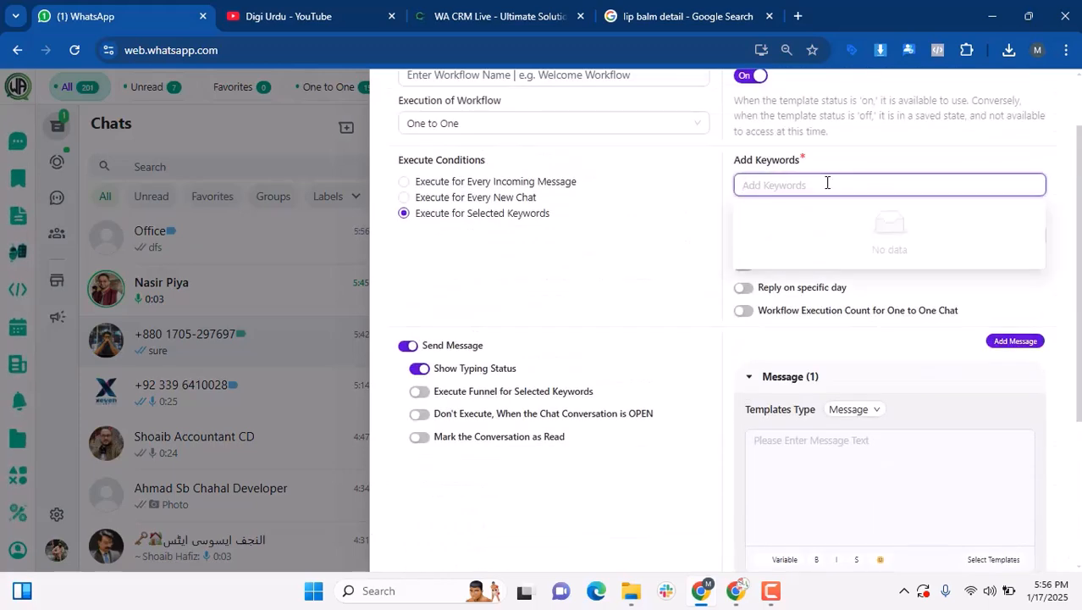
pyautogui.write('lip ba')
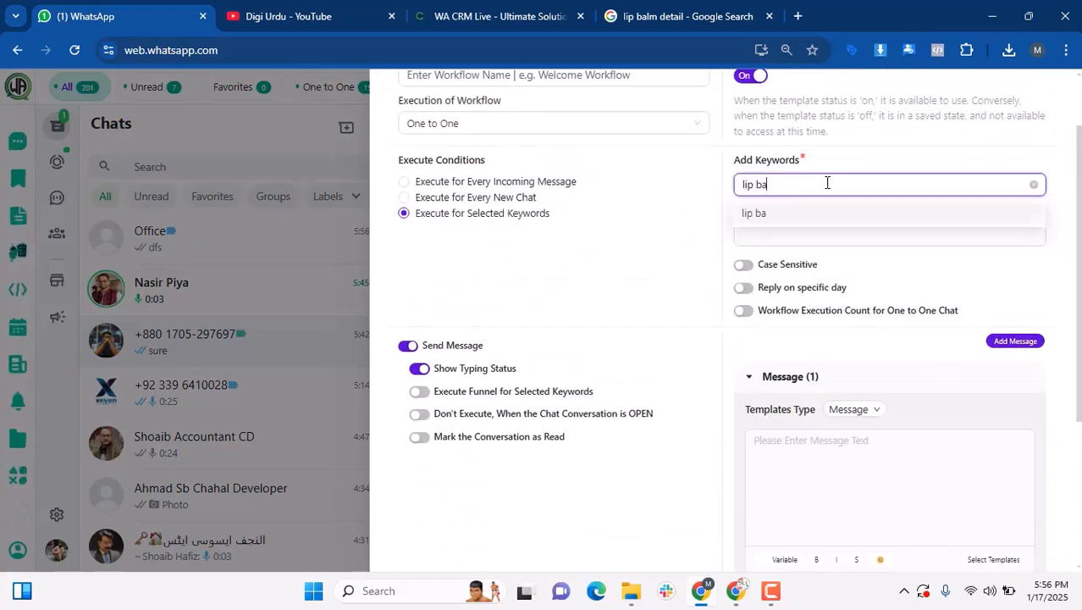
pyautogui.write('lm price')
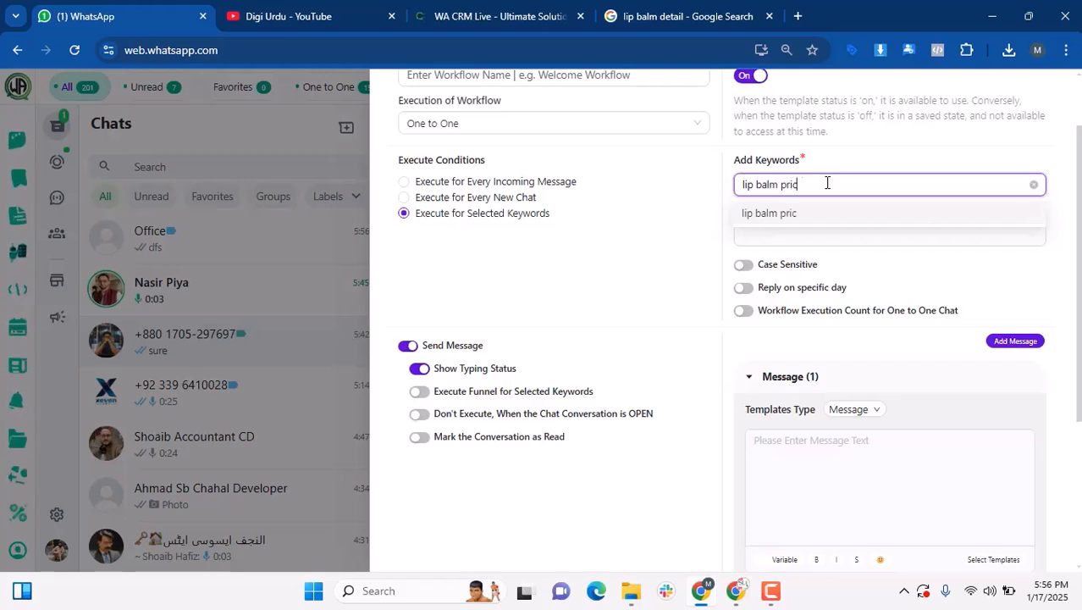
pyautogui.click(795, 229)
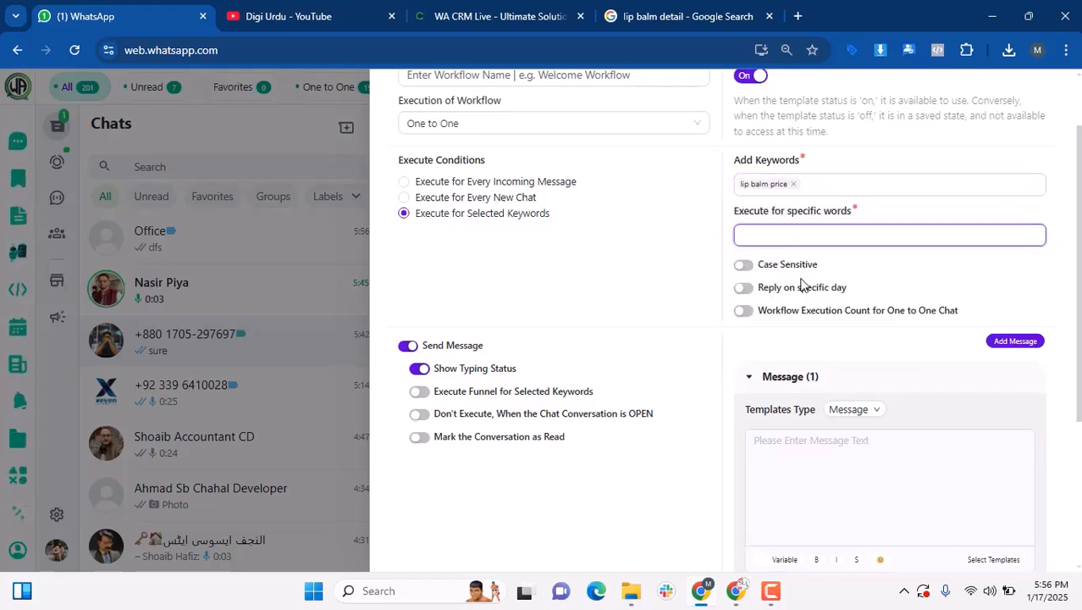
pyautogui.click(809, 239)
pyautogui.click(809, 334)
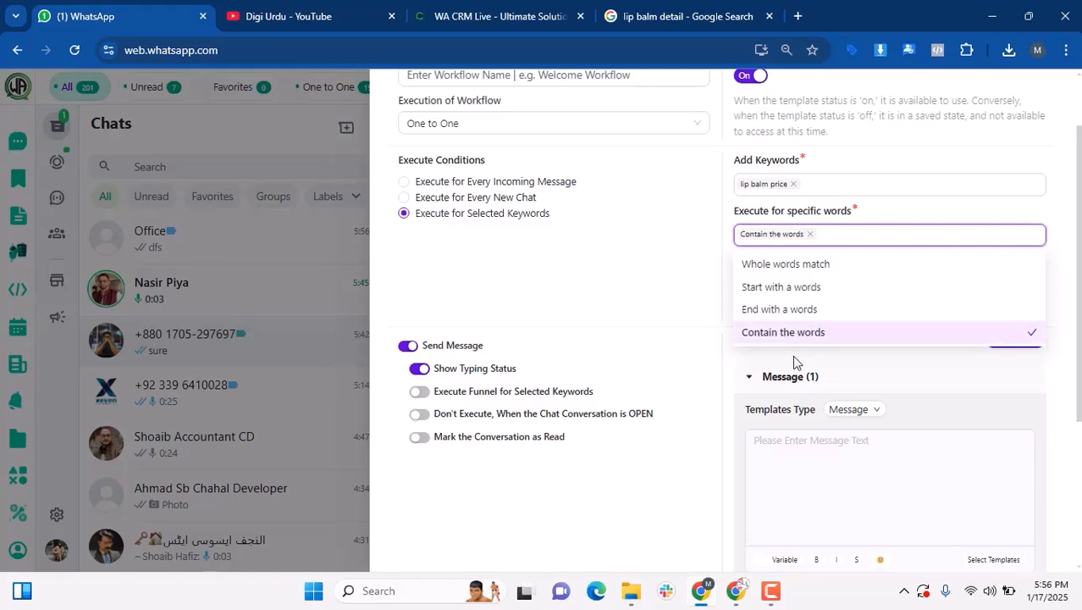
pyautogui.click(682, 349)
# - Name the new workflow "lip balm price"
pyautogui.scroll(1, 587, 198)
pyautogui.click(562, 153)
pyautogui.write('lip balm pric')
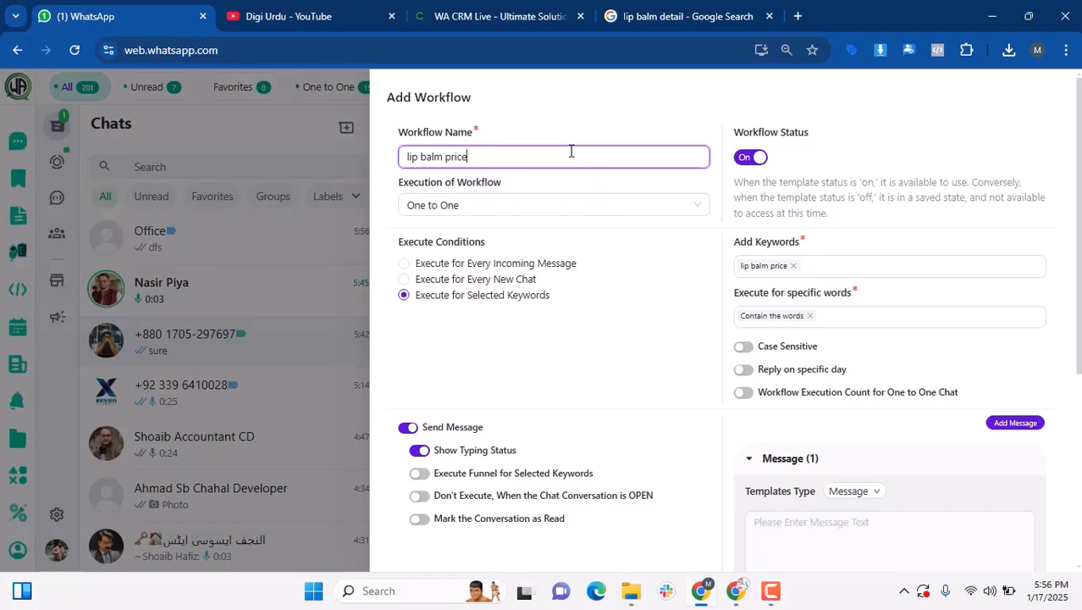
pyautogui.write('e')
# - Write the reply message "this nouthing lip balm is for bot men and women use which price is 1500."
pyautogui.scroll(-3, 624, 375)
pyautogui.click(860, 332)
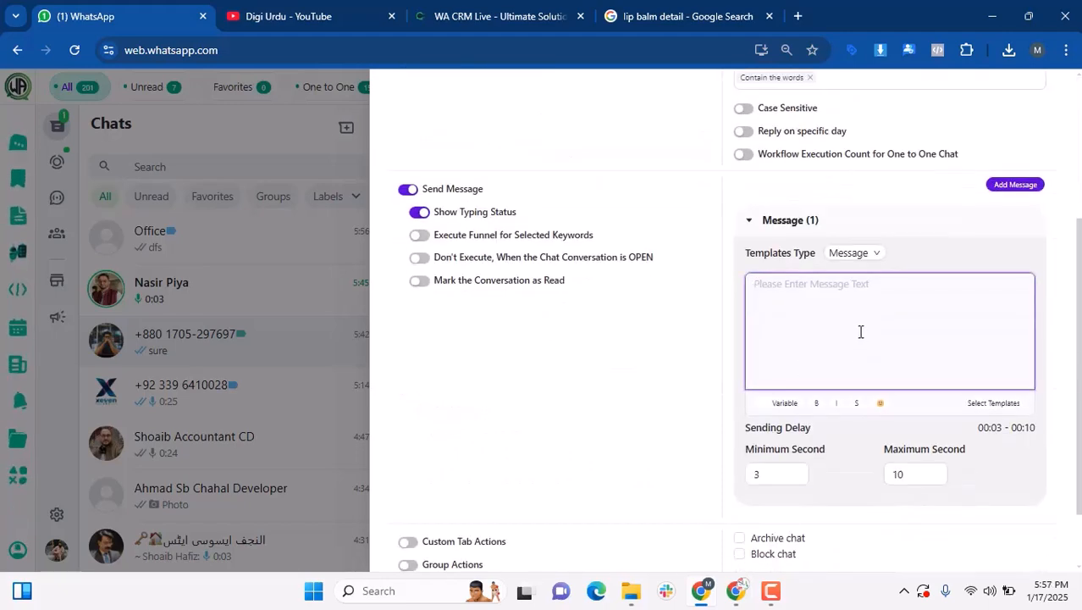
pyautogui.click(855, 253)
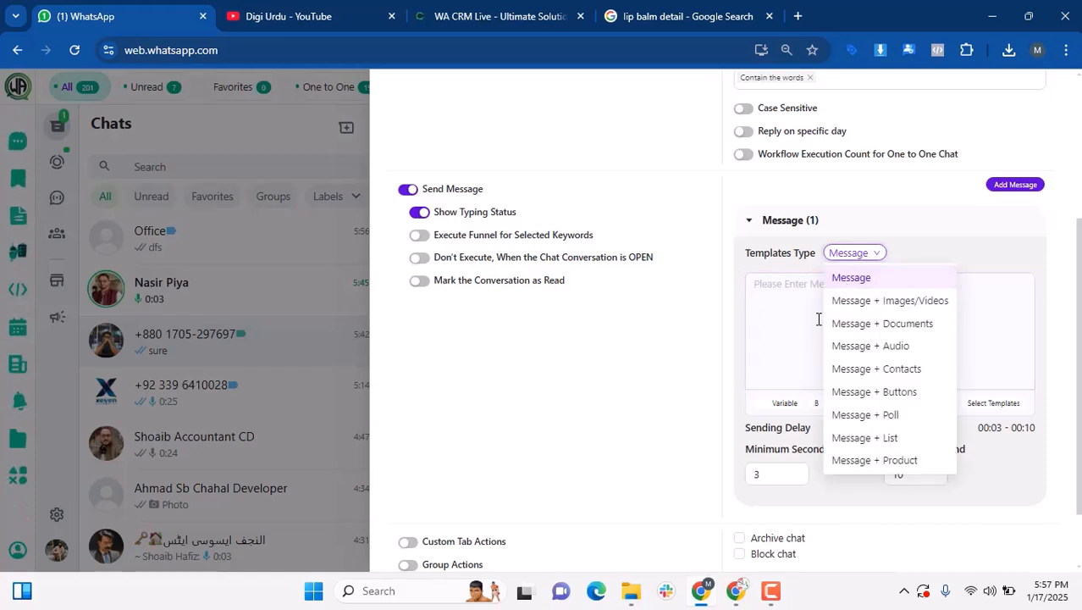
pyautogui.click(788, 318)
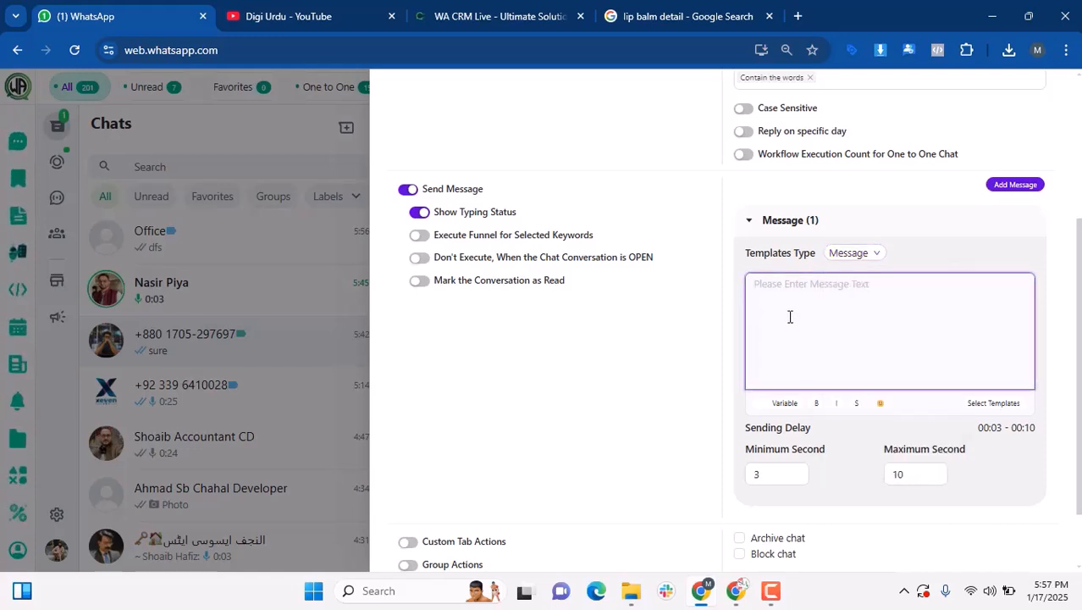
pyautogui.write('this nouthing lip')
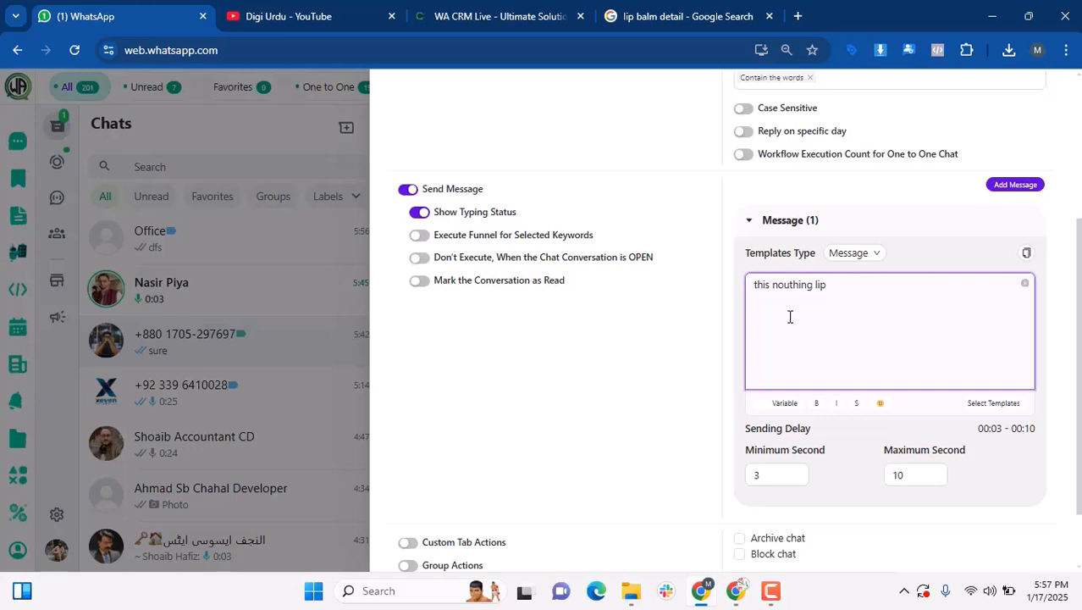
pyautogui.write(' balm is b')
pyautogui.press('BackSpace')
pyautogui.write('for bot ')
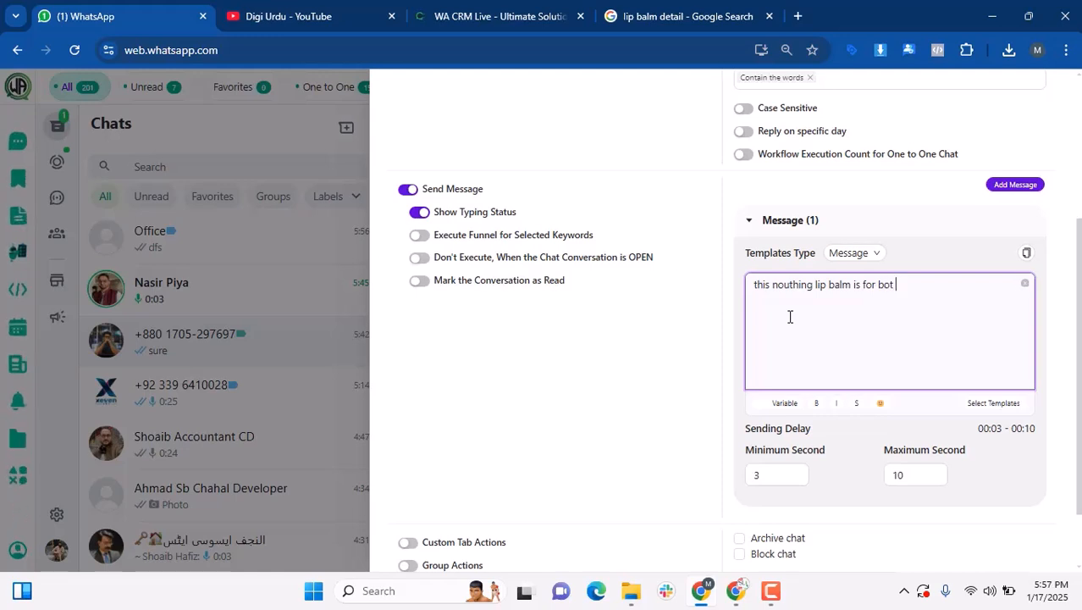
pyautogui.write('men and wo')
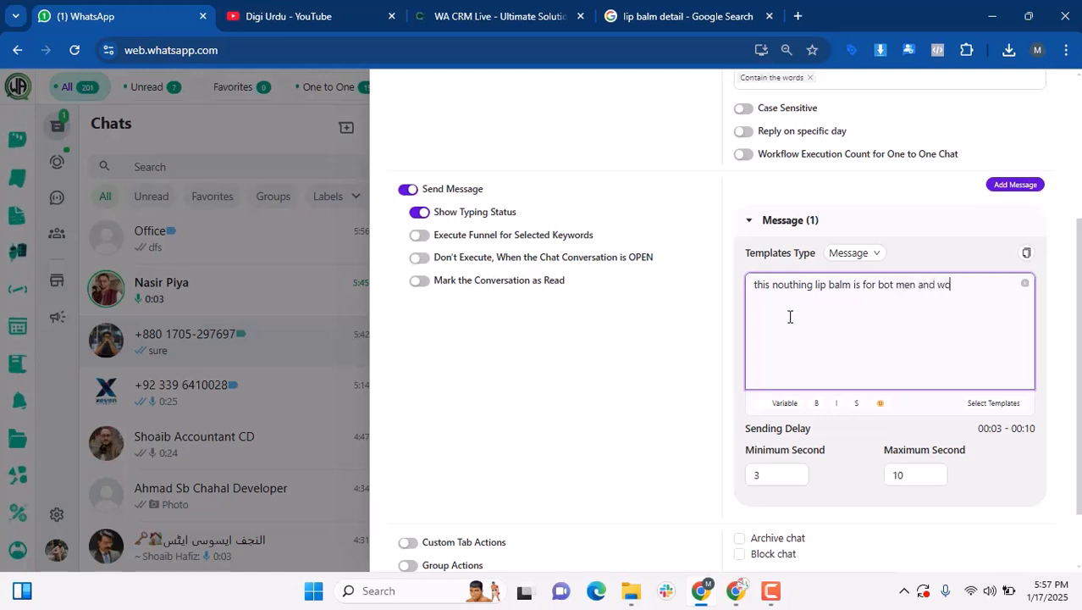
pyautogui.write('men use which pi')
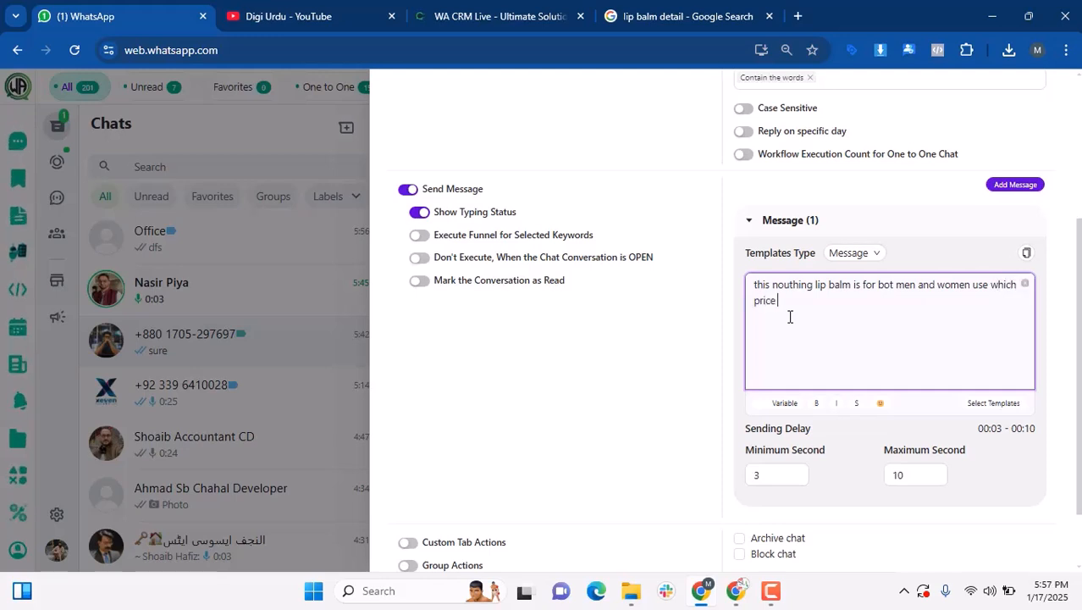
pyautogui.write('ice is 15')
# - Add a second line to the reply message reading "you can place your order at:"
pyautogui.write('you')
pyautogui.write(' can place your o')
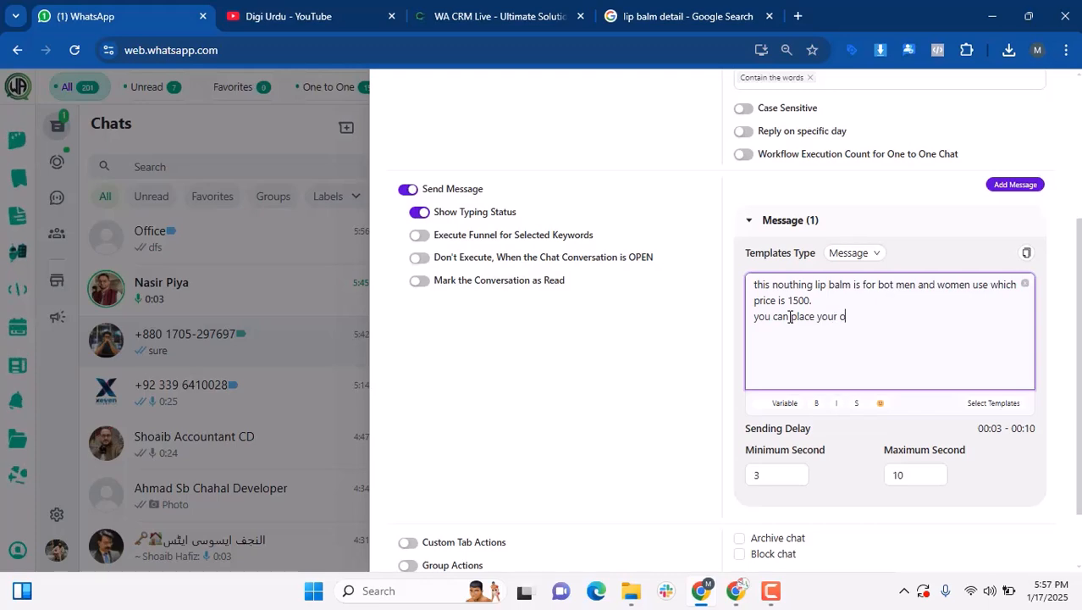
pyautogui.write('rder at')
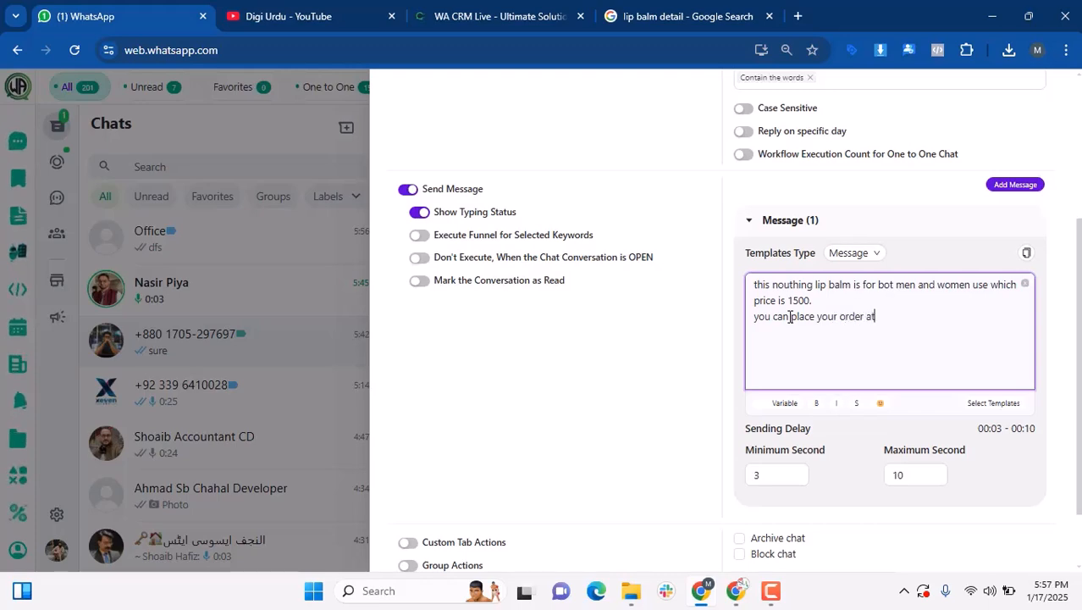
# - Copy the address of Naheed.pk's Lip Care page from the lip balm Google results and paste it after the message's order line
pyautogui.click(721, 6)
pyautogui.scroll(-5, 439, 286)
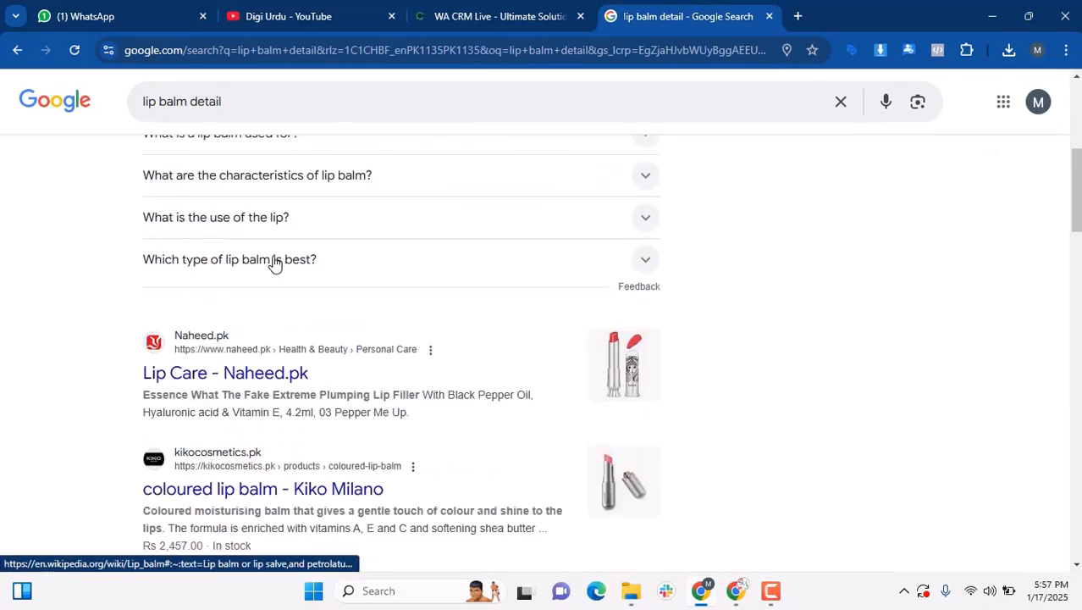
pyautogui.scroll(-1, 275, 263)
pyautogui.click(248, 291)
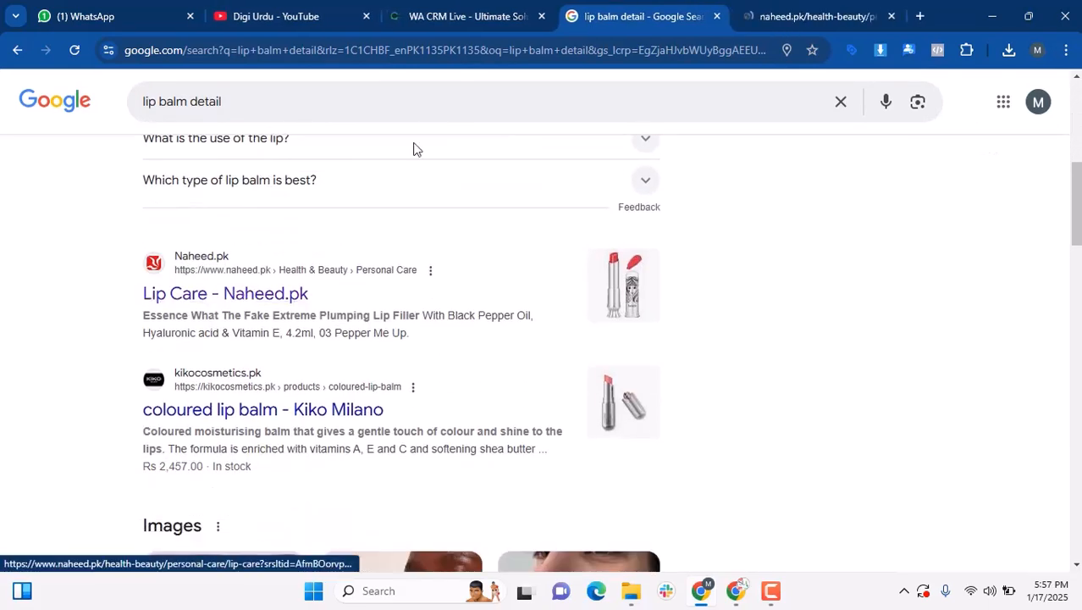
pyautogui.click(437, 49)
pyautogui.hotkey('ctrl', 'c')
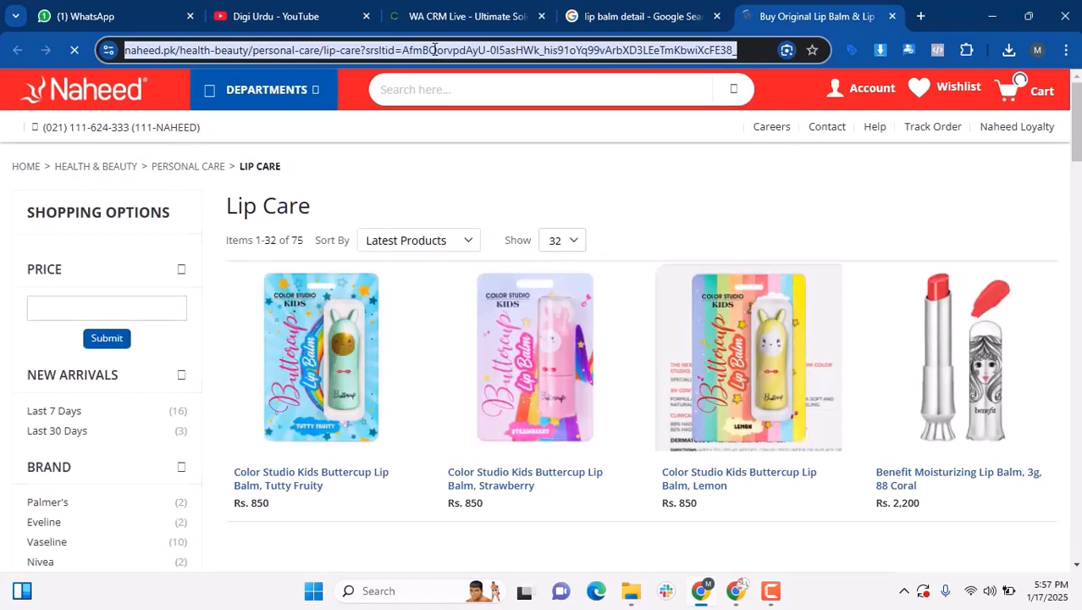
pyautogui.click(152, 12)
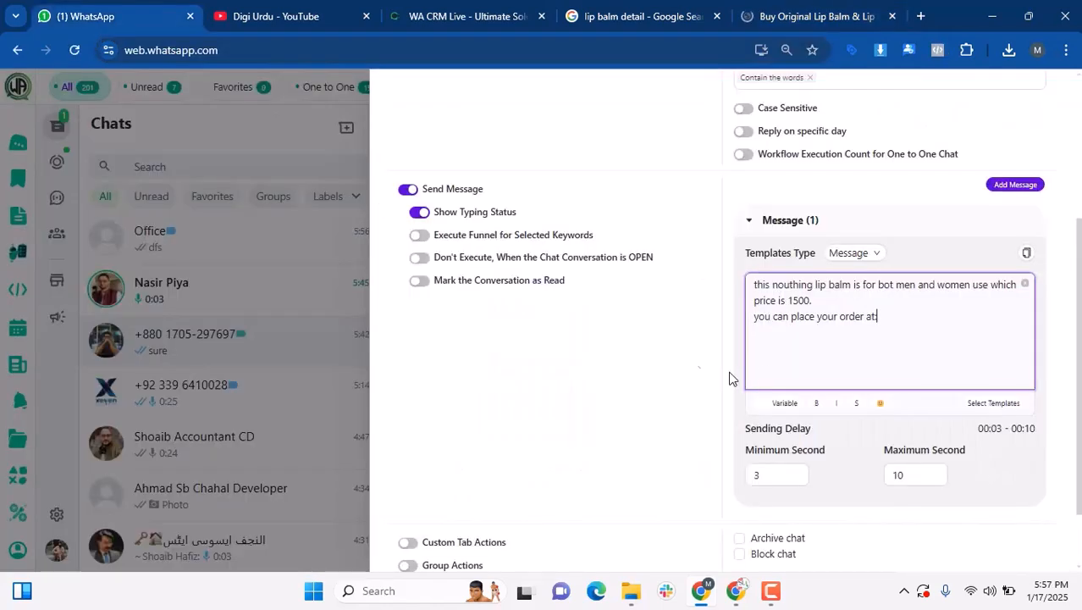
pyautogui.hotkey('ctrl', 'v')
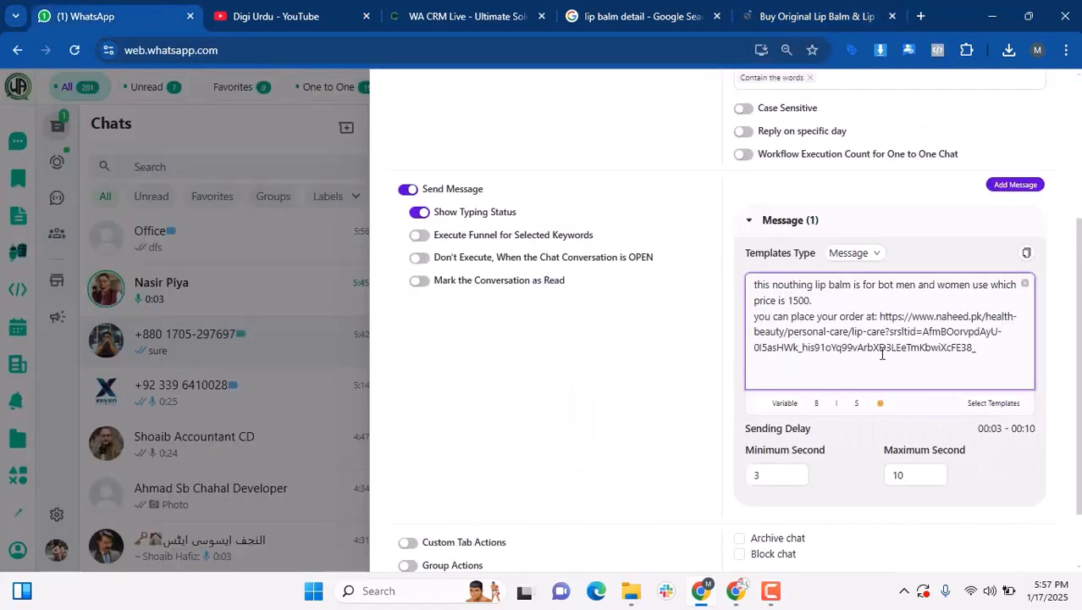
pyautogui.scroll(-1, 943, 302)
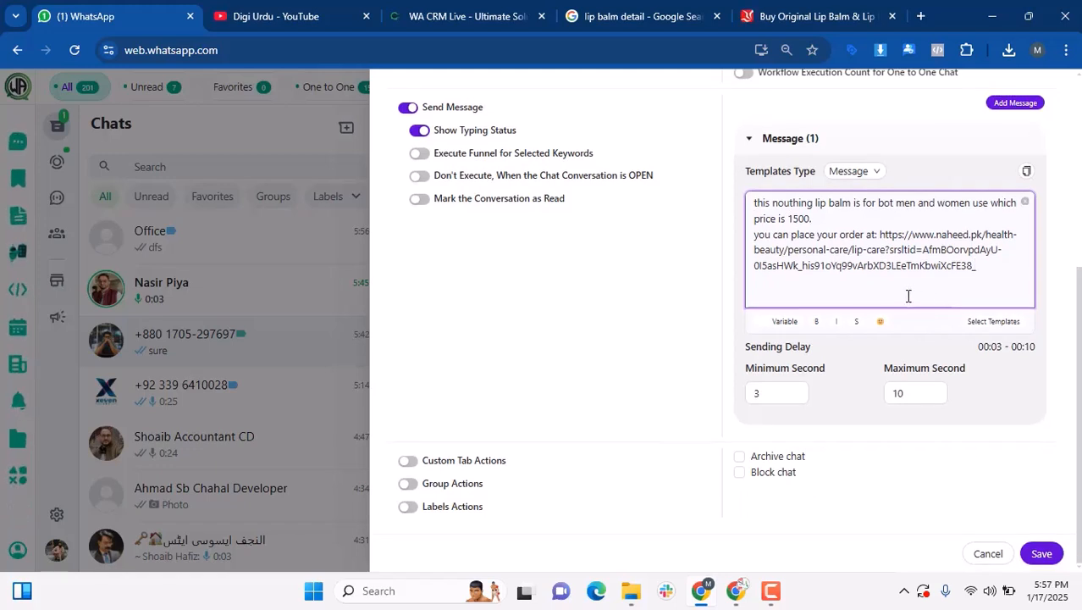
pyautogui.click(852, 172)
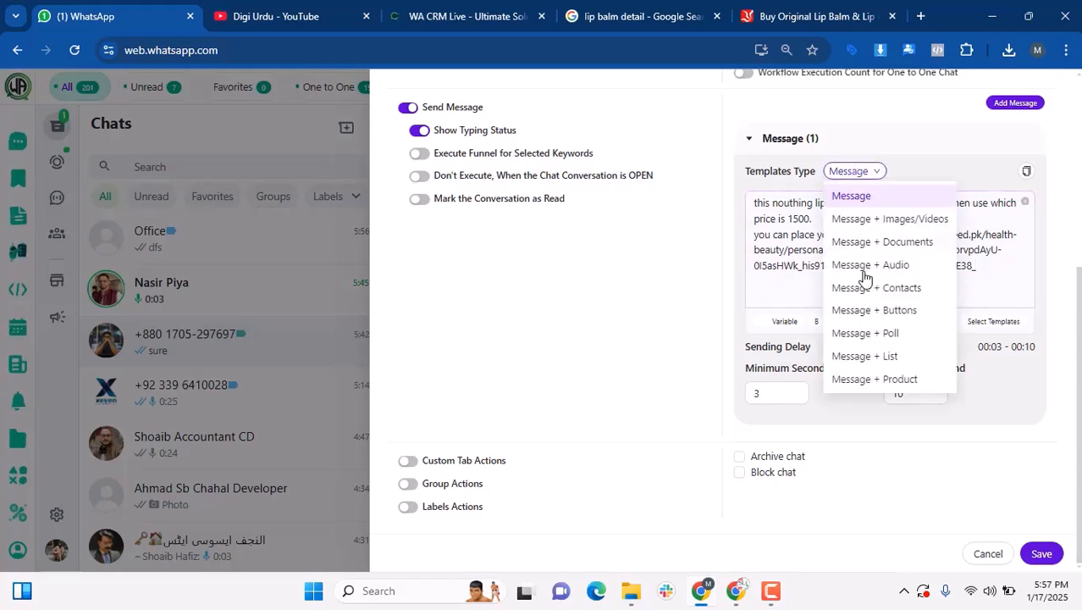
pyautogui.click(876, 382)
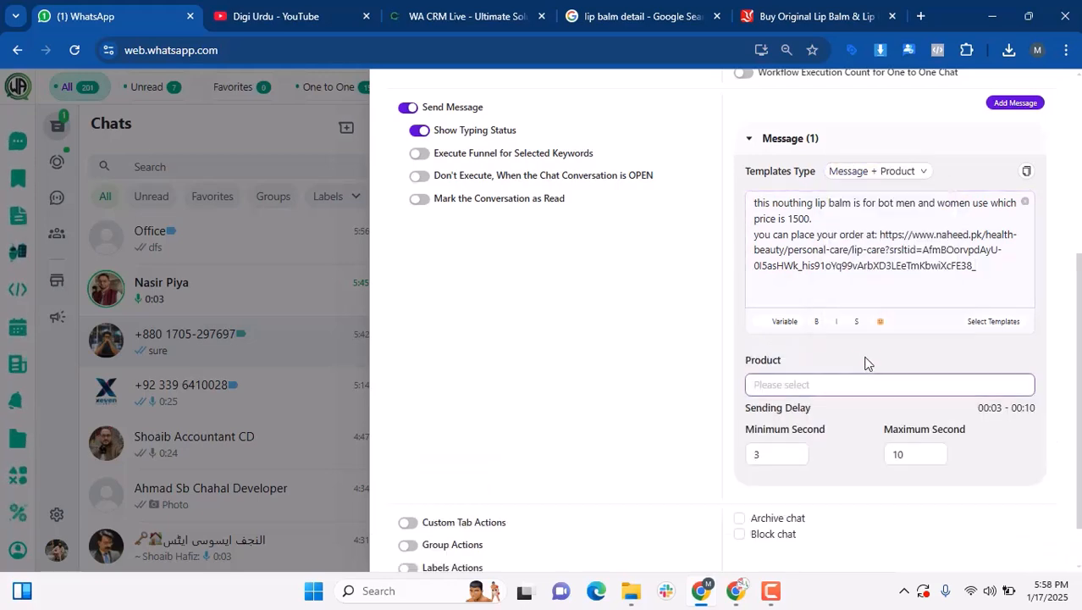
pyautogui.click(853, 389)
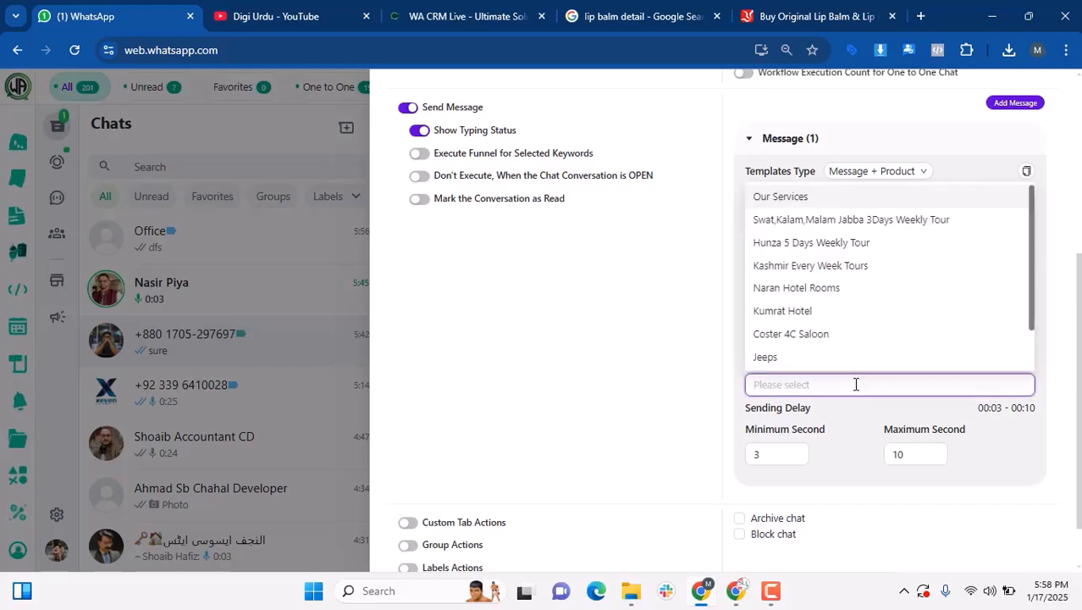
pyautogui.scroll(-1, 870, 286)
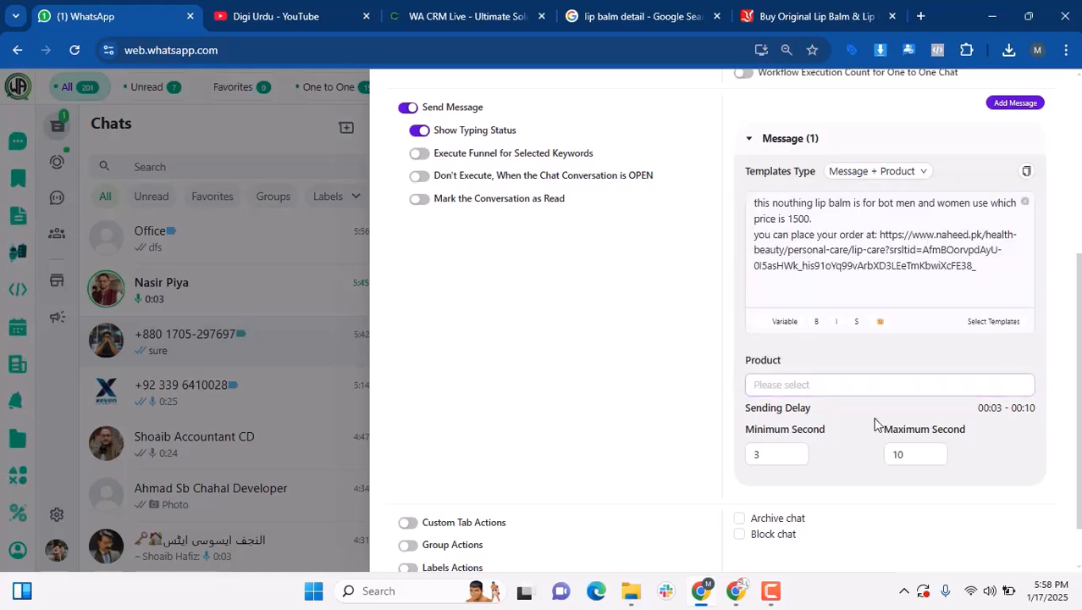
pyautogui.click(952, 304)
pyautogui.scroll(-1, 948, 307)
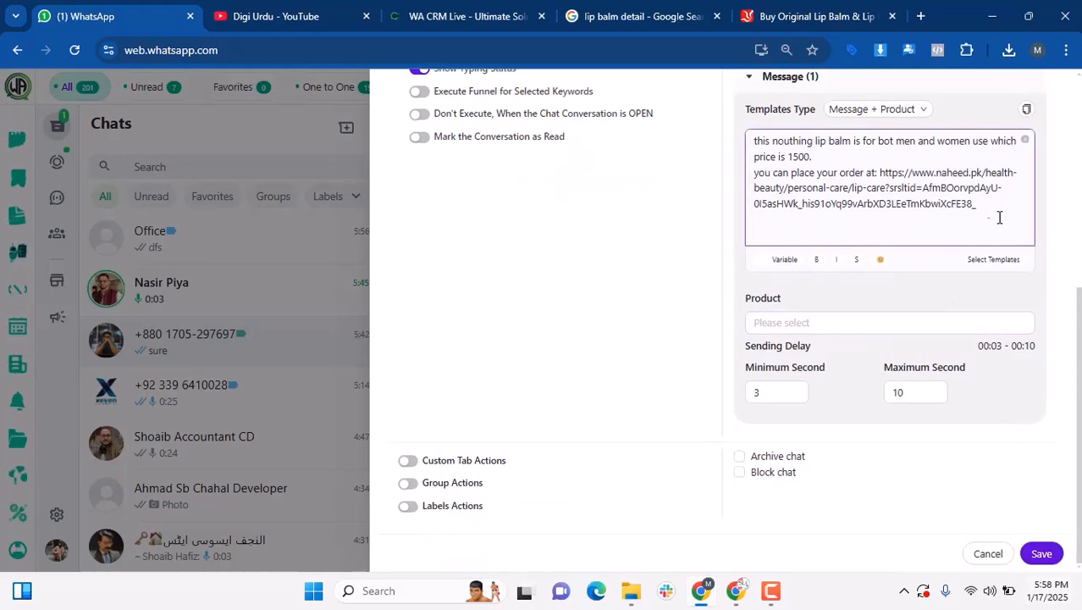
pyautogui.scroll(1, 914, 182)
pyautogui.click(877, 189)
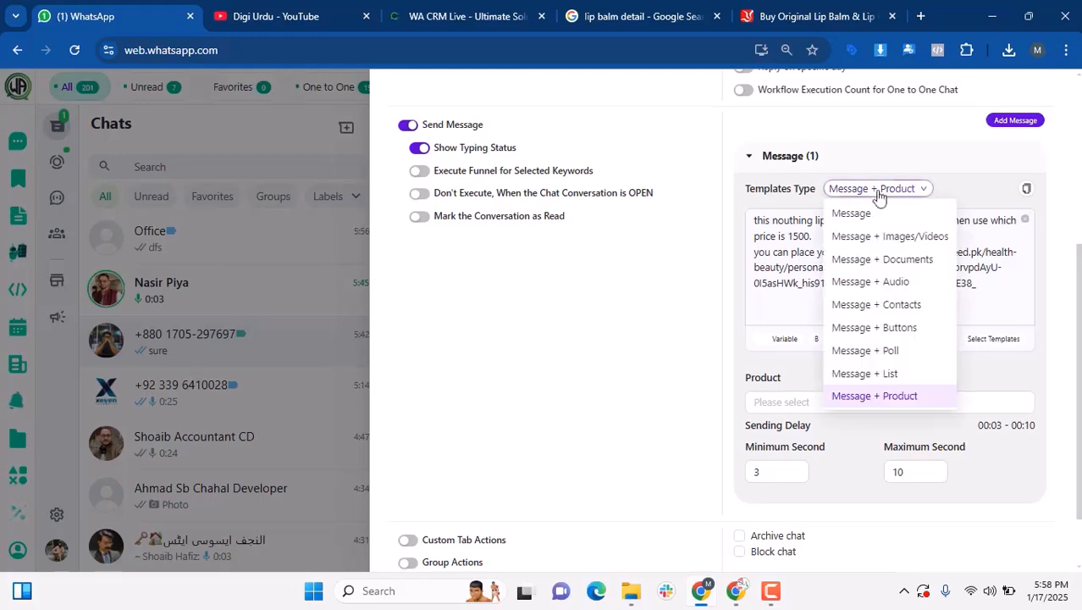
pyautogui.click(834, 212)
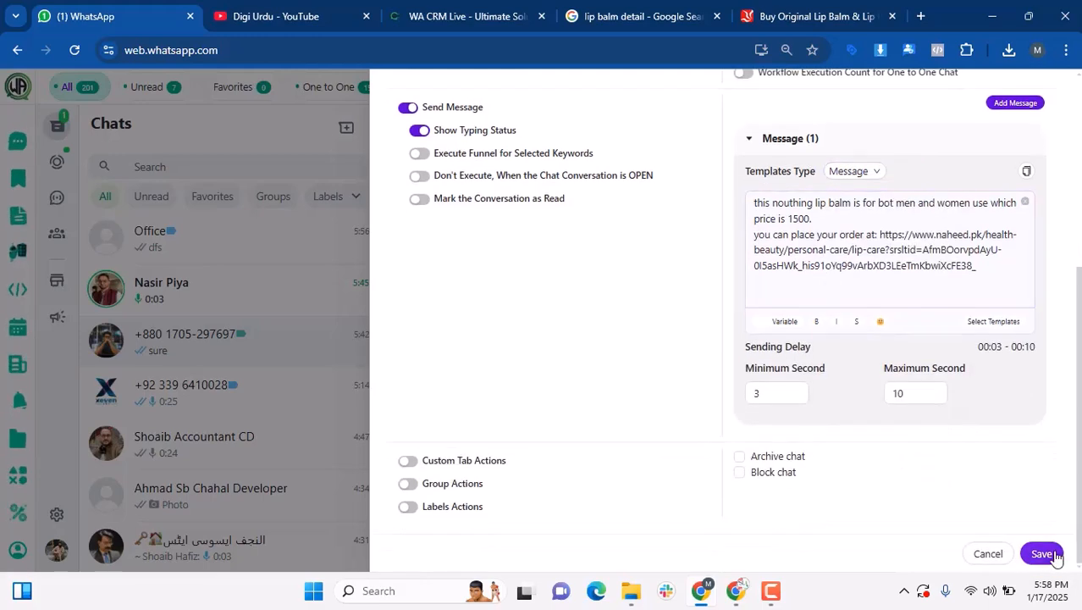
# - Enable label actions for the lip balm price workflow and have it remove chats from the "New customer" label
pyautogui.click(399, 508)
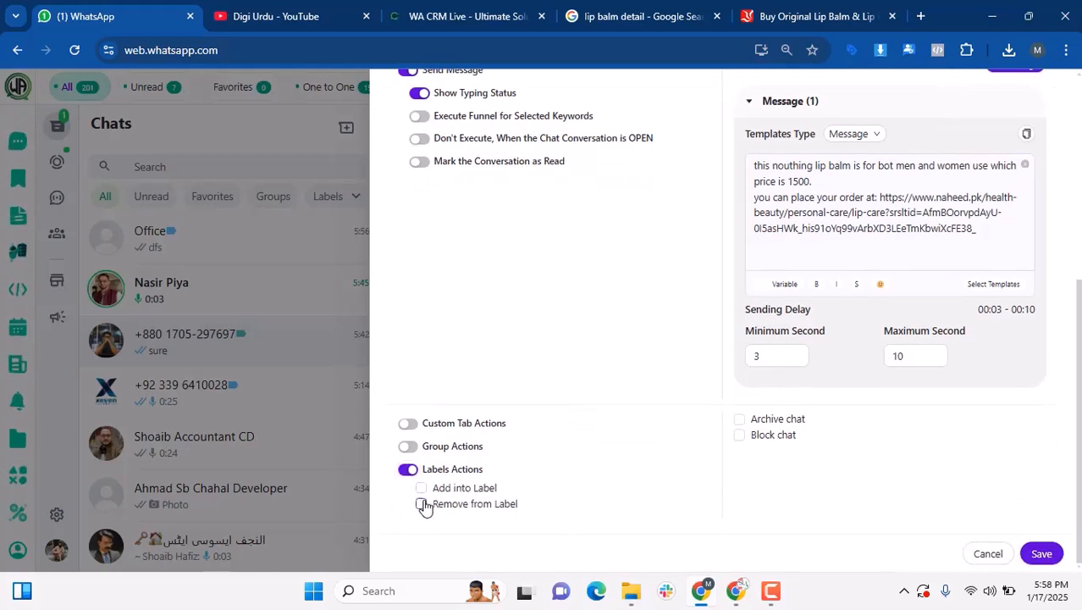
pyautogui.click(421, 504)
pyautogui.click(472, 520)
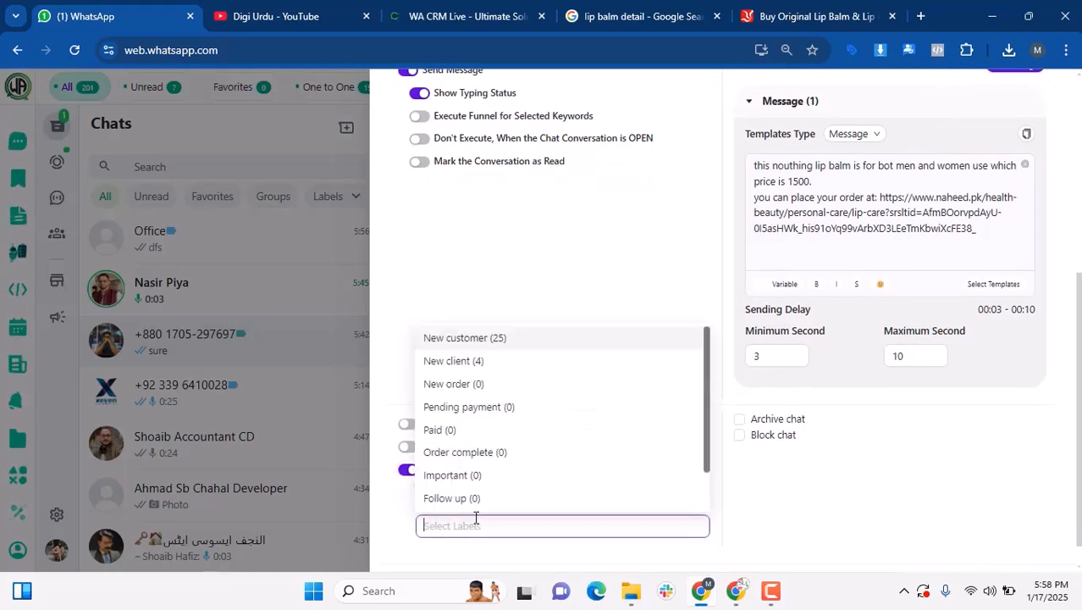
pyautogui.click(511, 340)
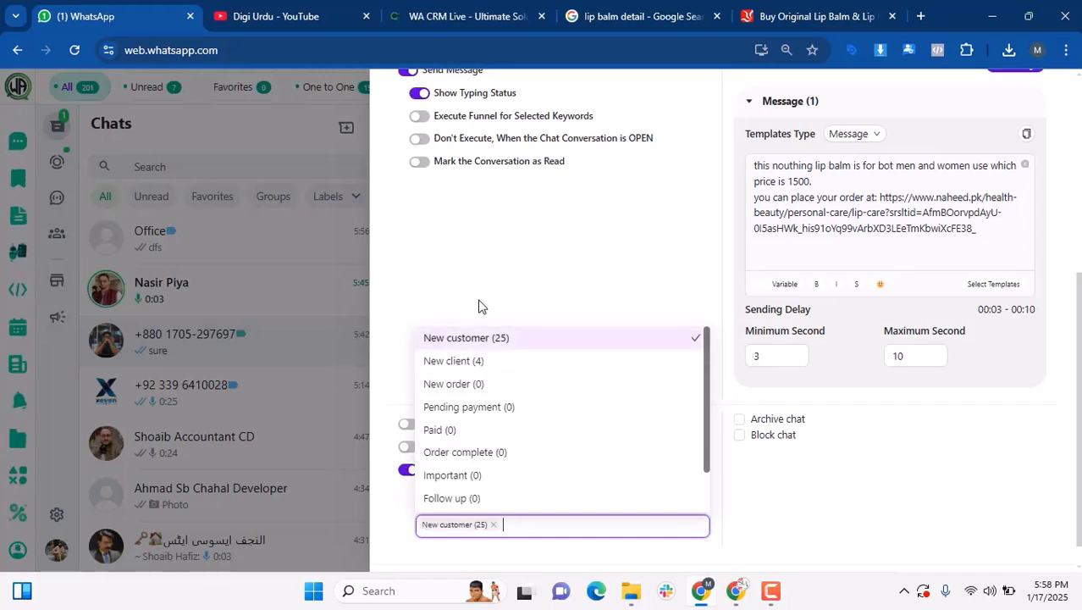
pyautogui.click(479, 306)
# - Have the workflow also add chats to the "Follow up" label, and save the workflow
pyautogui.click(422, 486)
pyautogui.scroll(-1, 462, 453)
pyautogui.click(465, 449)
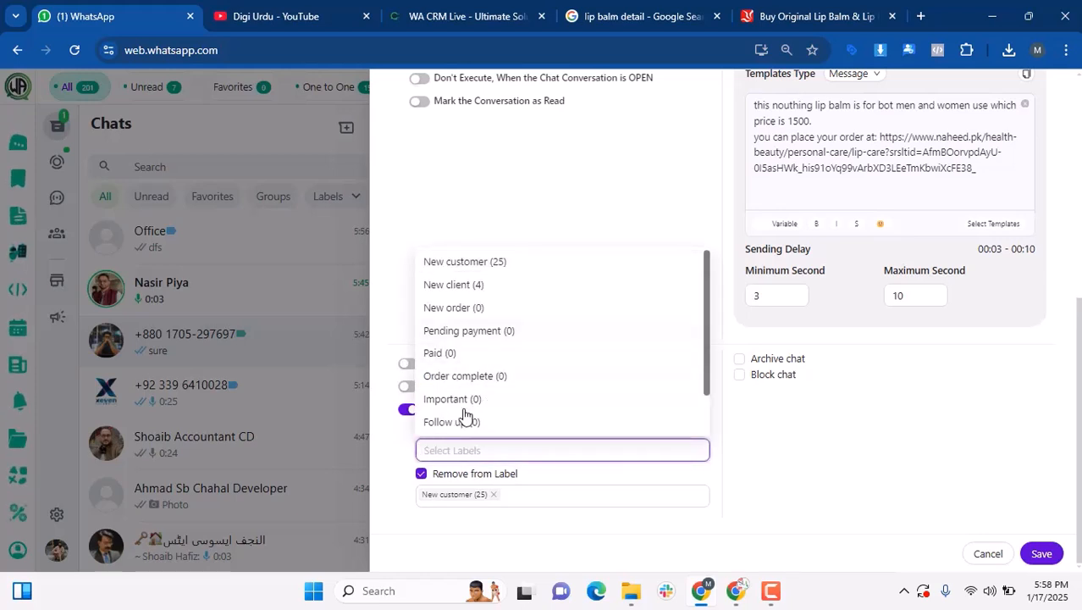
pyautogui.click(466, 421)
pyautogui.click(745, 476)
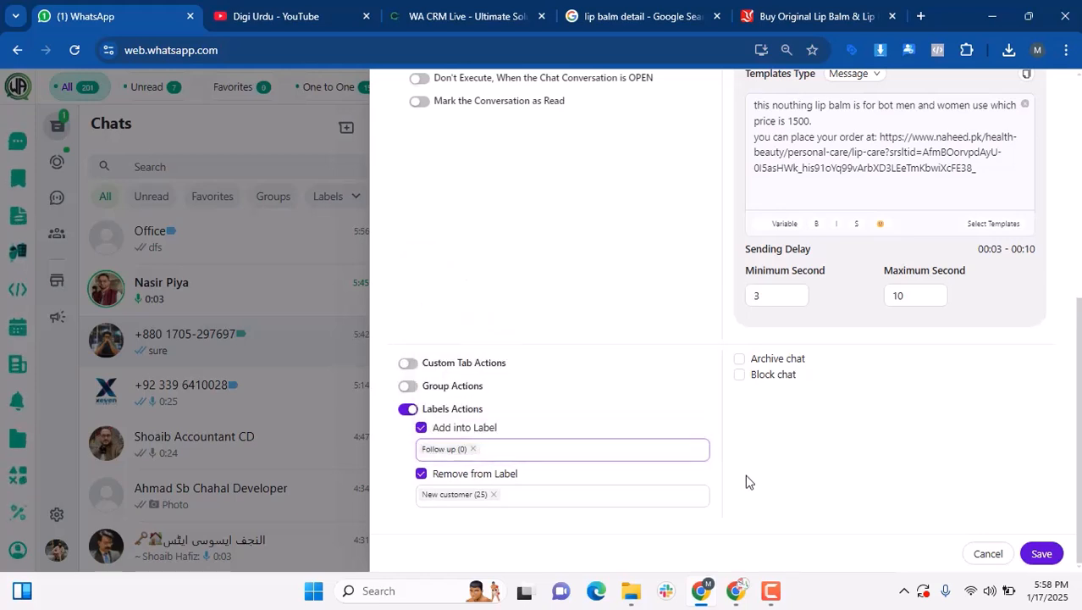
pyautogui.click(1033, 555)
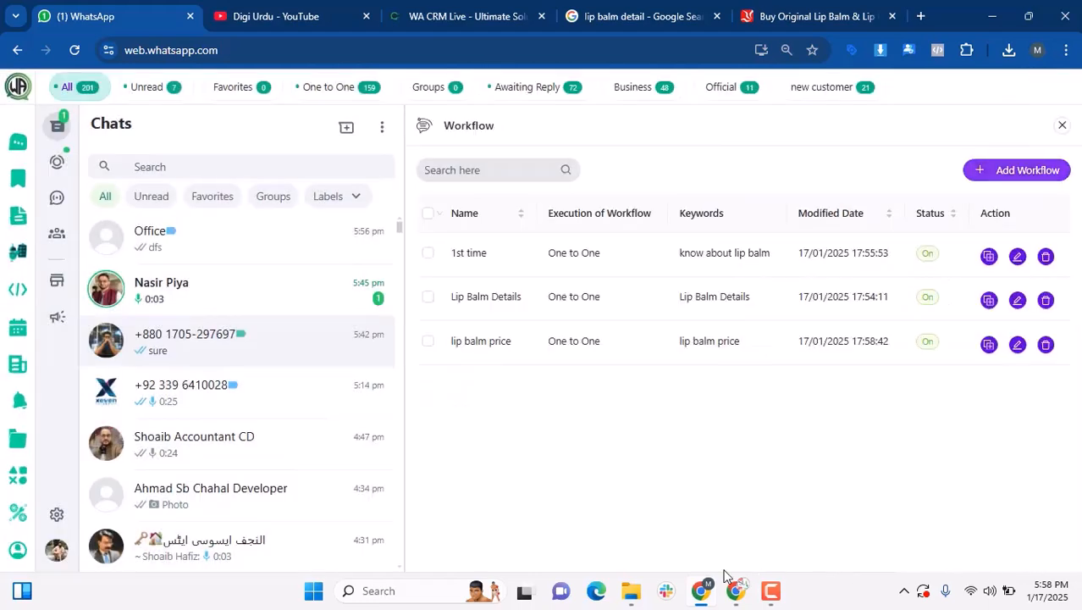
# - Switch to the second WhatsApp account's browser window and send the "Lip Balm Price" option from the lip balm details list
pyautogui.click(736, 590)
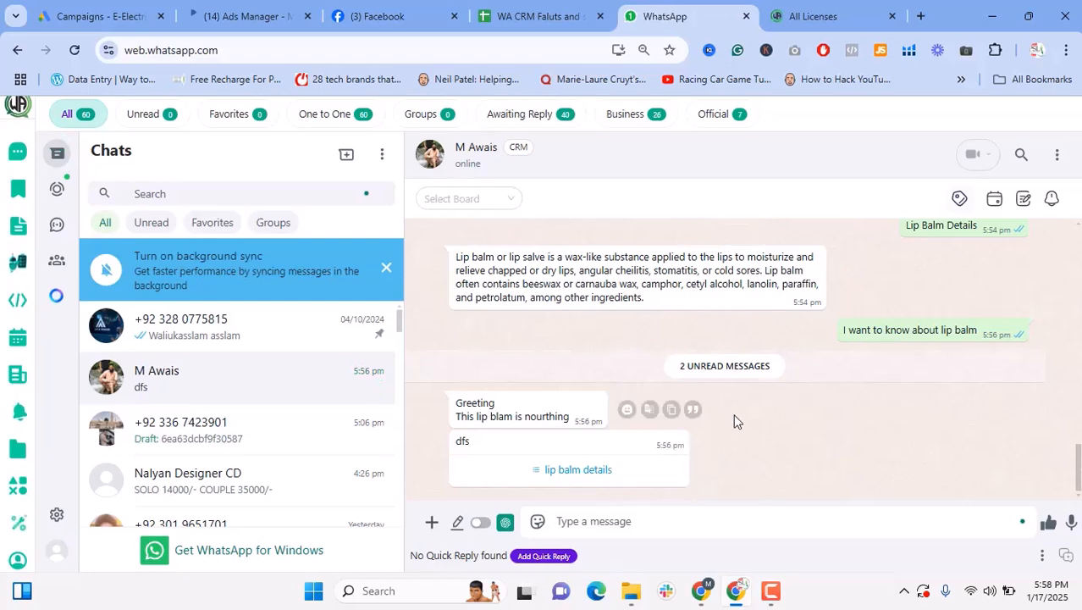
pyautogui.click(591, 471)
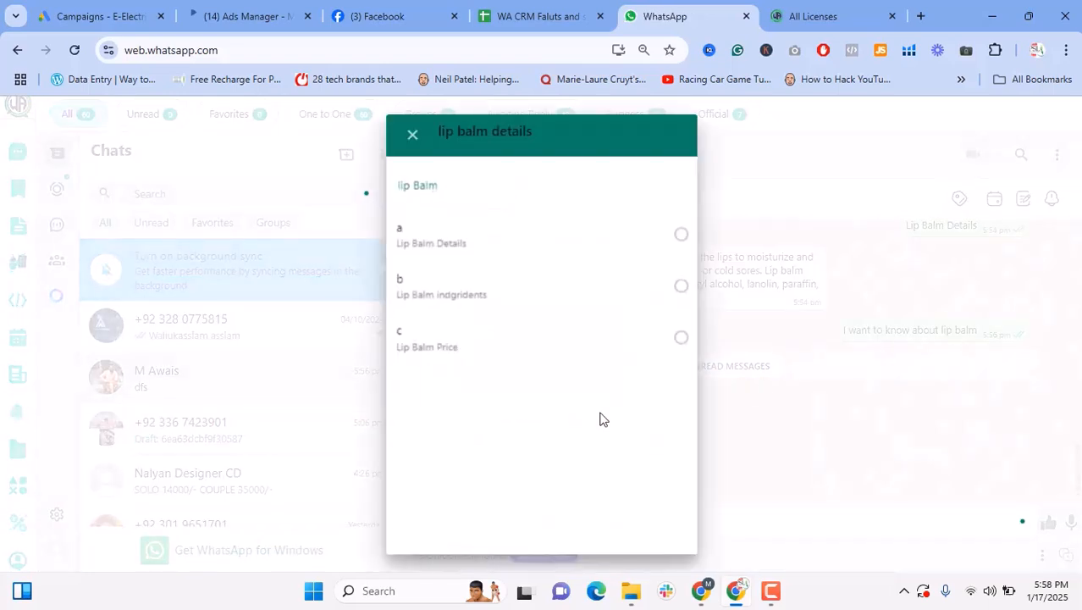
pyautogui.click(552, 356)
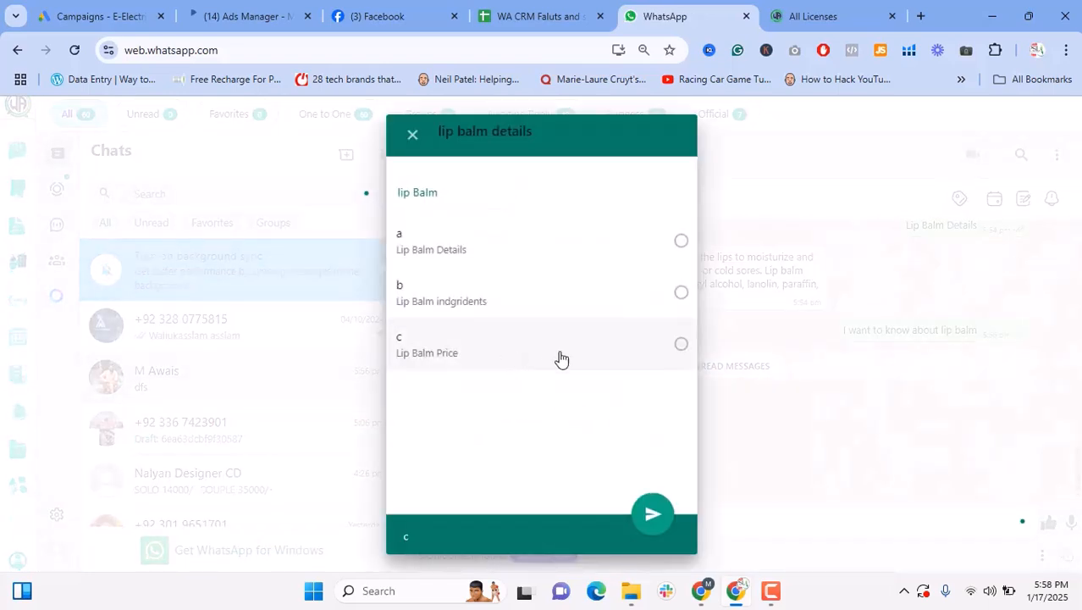
pyautogui.click(651, 513)
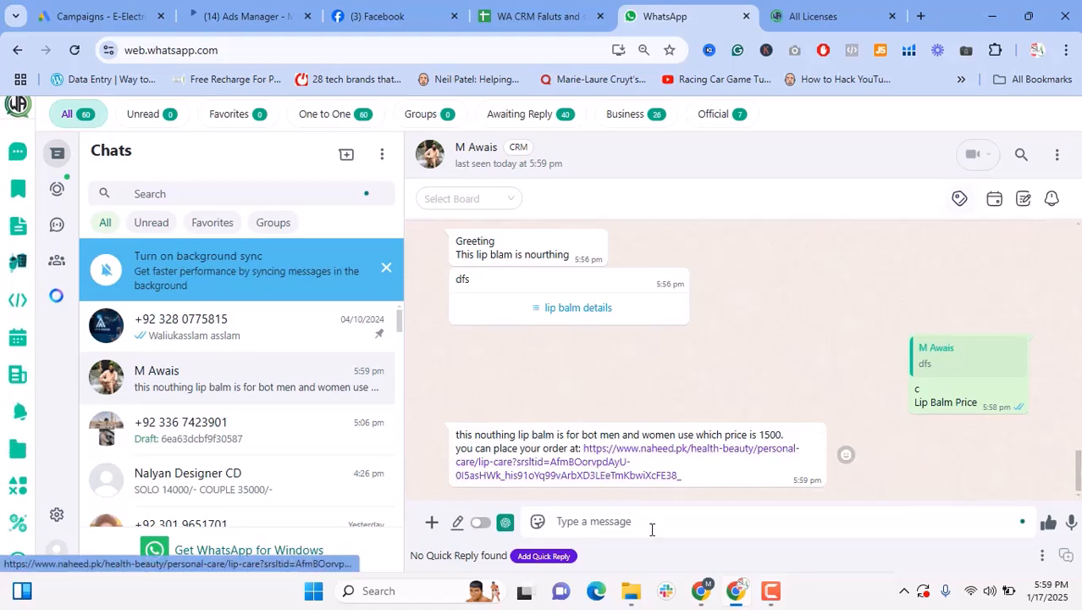
# - Return to the first account's browser window, close the workflow list and compare the chats of the two accounts
pyautogui.click(701, 590)
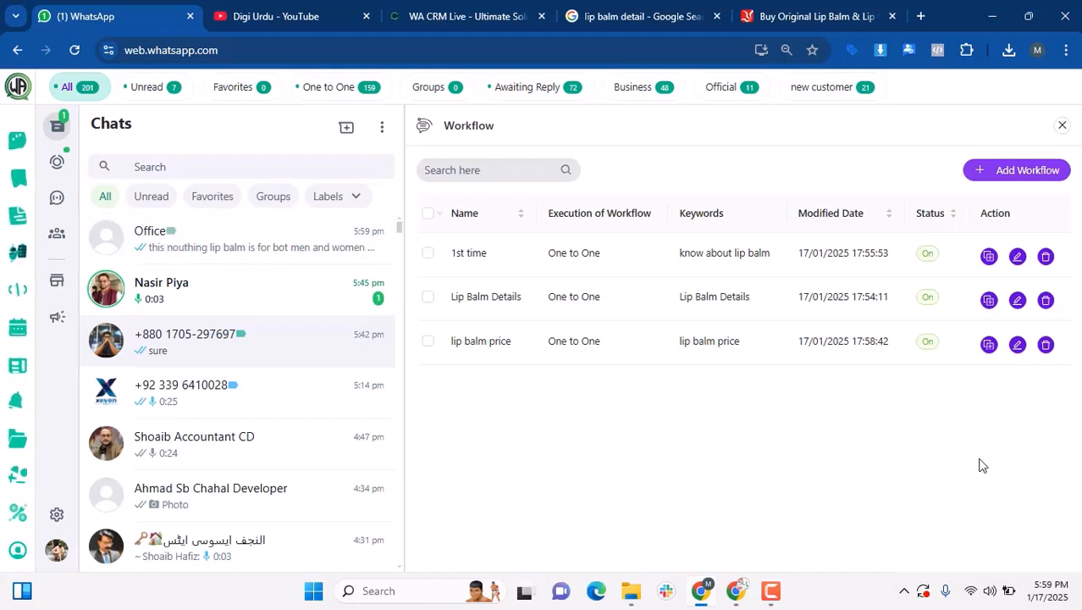
pyautogui.click(1062, 125)
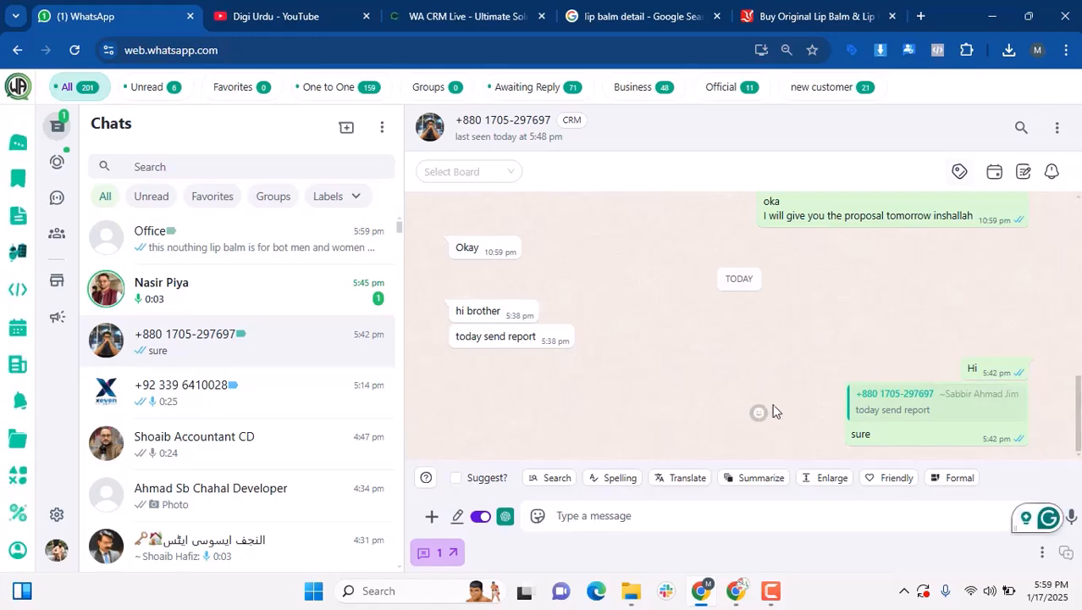
pyautogui.click(740, 592)
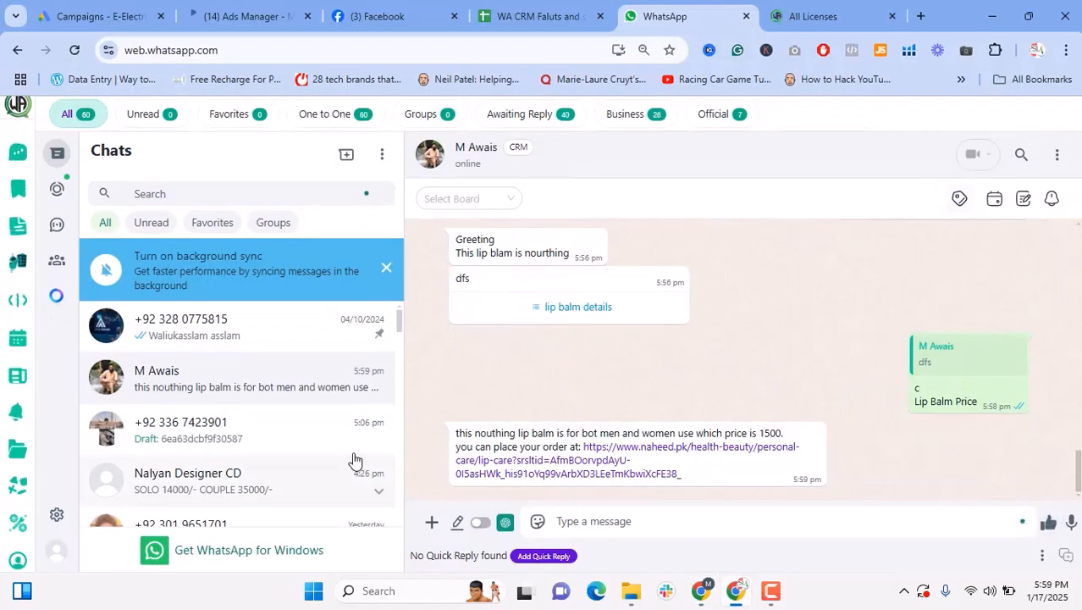
pyautogui.click(710, 591)
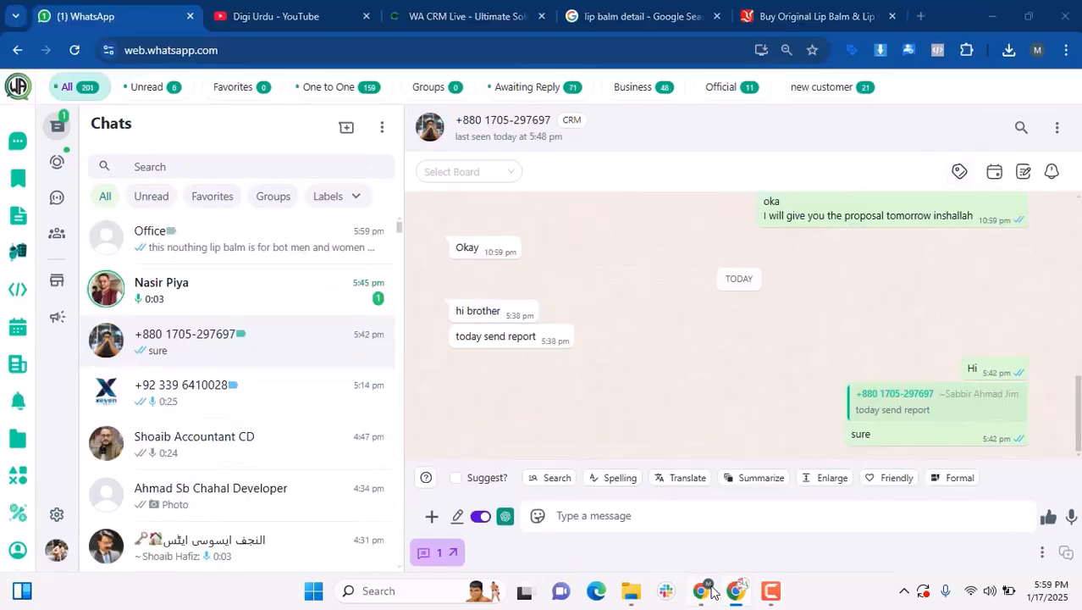
pyautogui.scroll(-2, 292, 386)
pyautogui.scroll(2, 254, 322)
# - Search the chats for the designer contact by name and open that business account's conversation
pyautogui.click(266, 164)
pyautogui.write('naly')
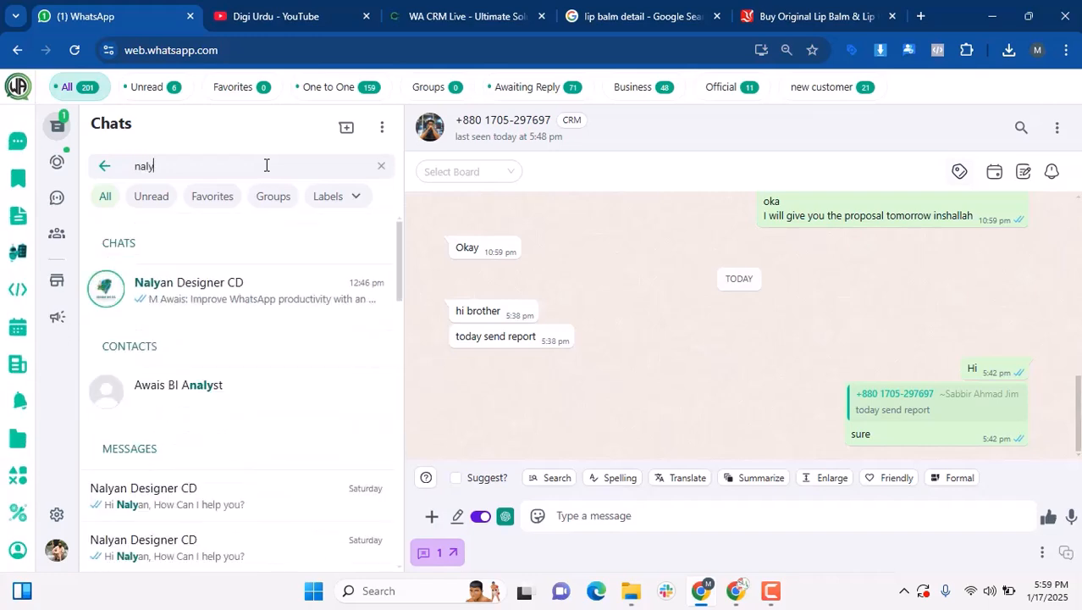
pyautogui.click(266, 283)
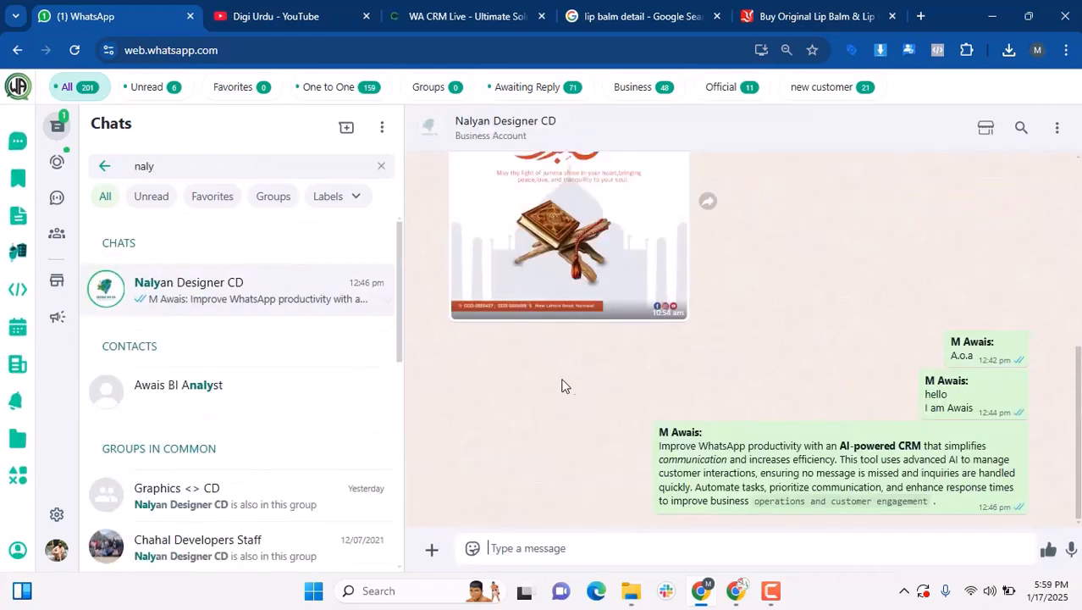
pyautogui.click(587, 153)
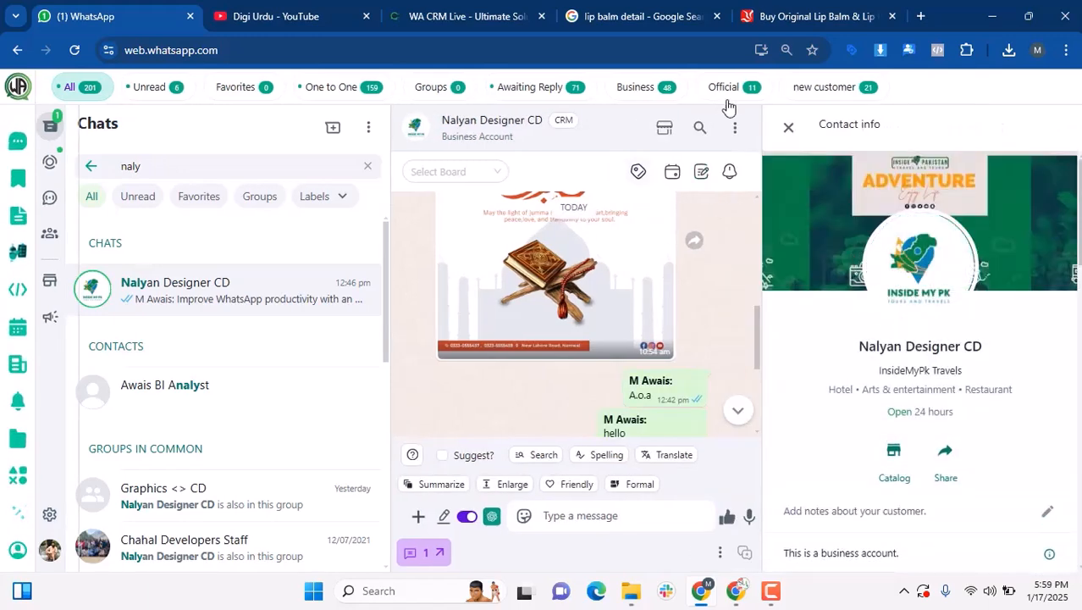
pyautogui.click(788, 128)
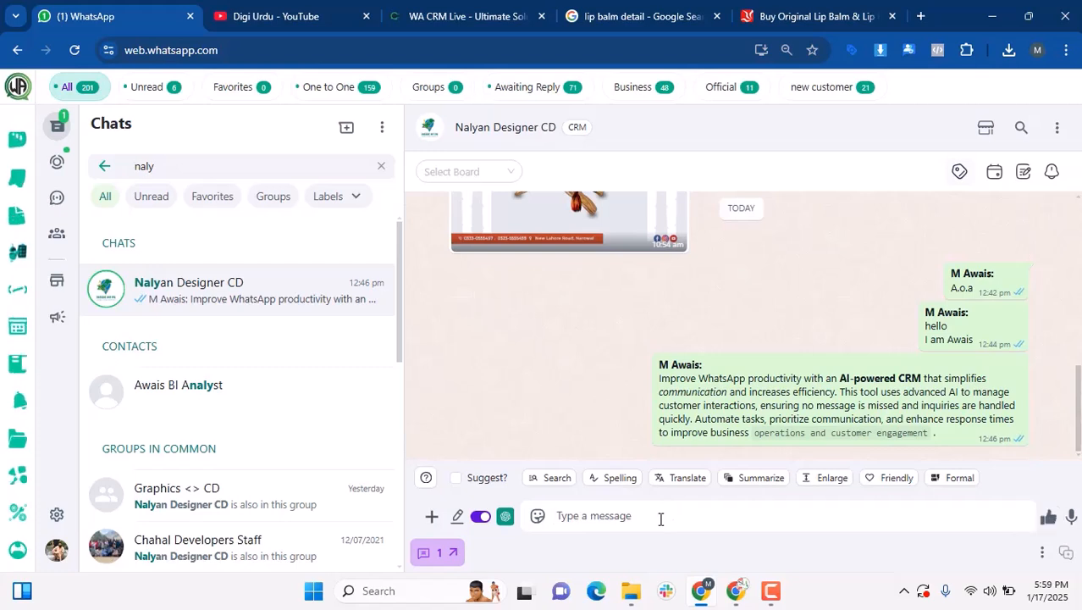
# - Send the designer contact a two-line message reading "Hello" and "i want to know about your pacakages"
pyautogui.write('Hello')
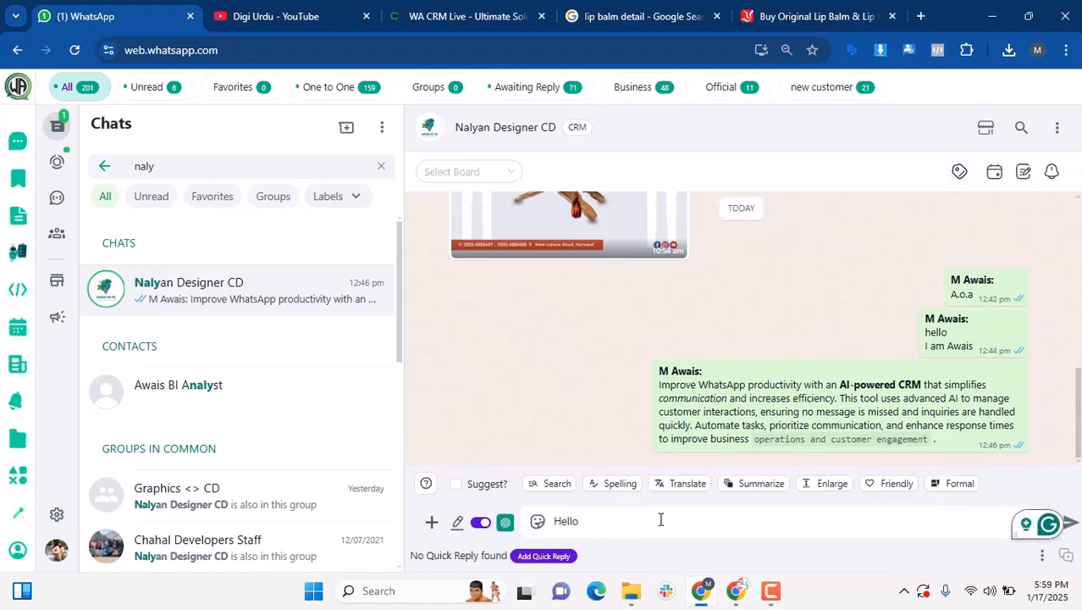
pyautogui.hotkey('shift', 'Return')
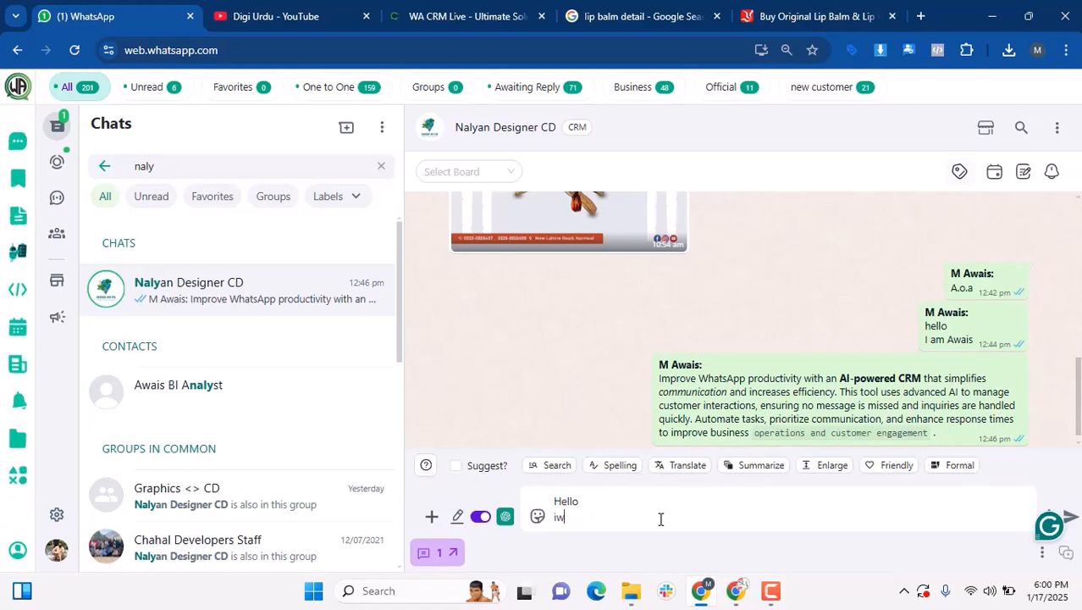
pyautogui.write('i want to ')
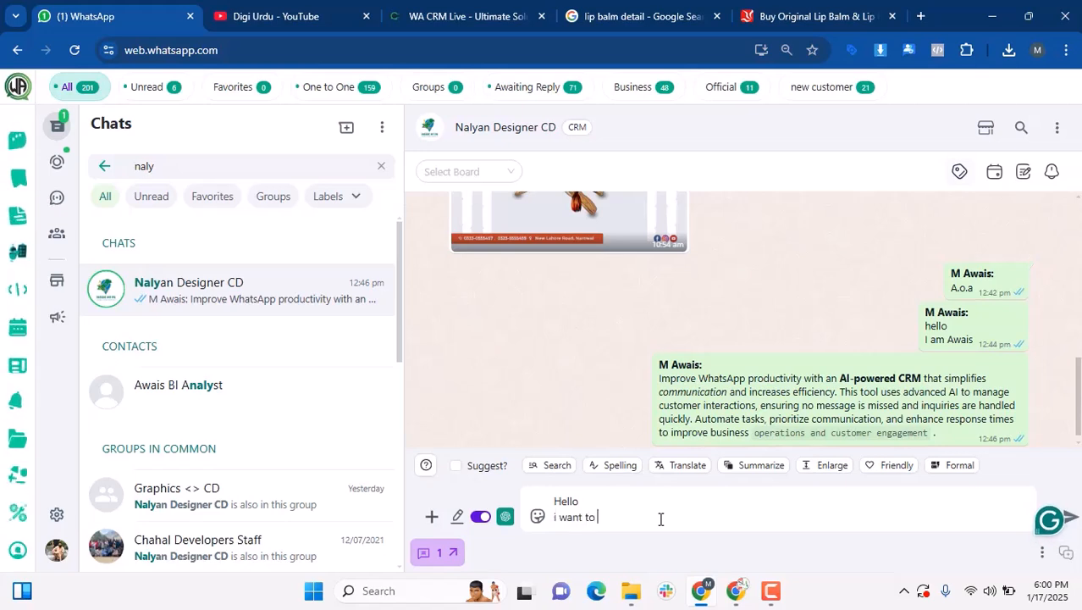
pyautogui.write('know about your pac')
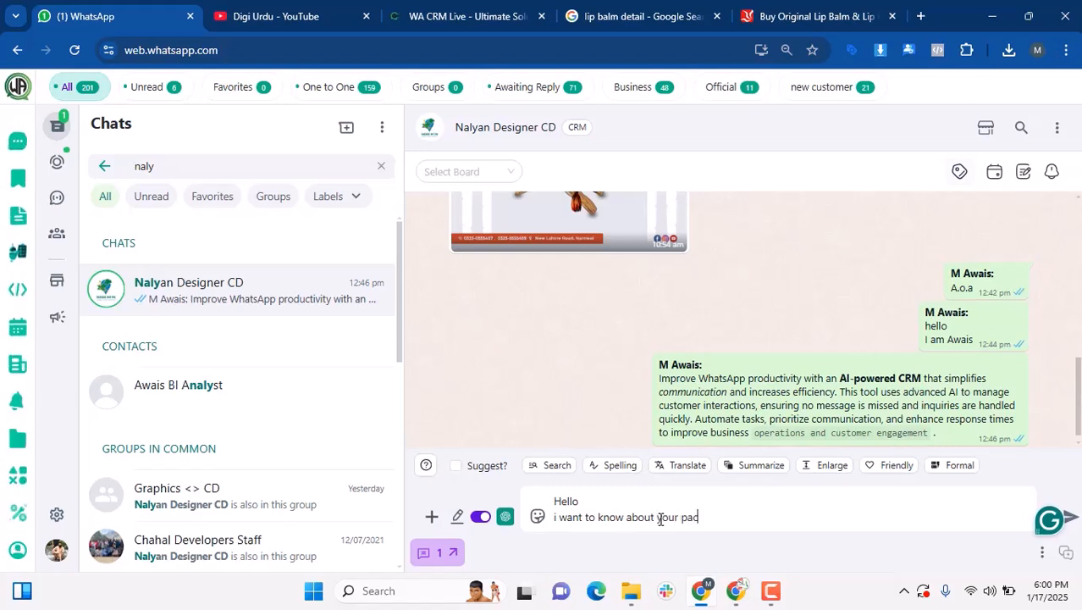
pyautogui.write('akages')
pyautogui.press('Return')
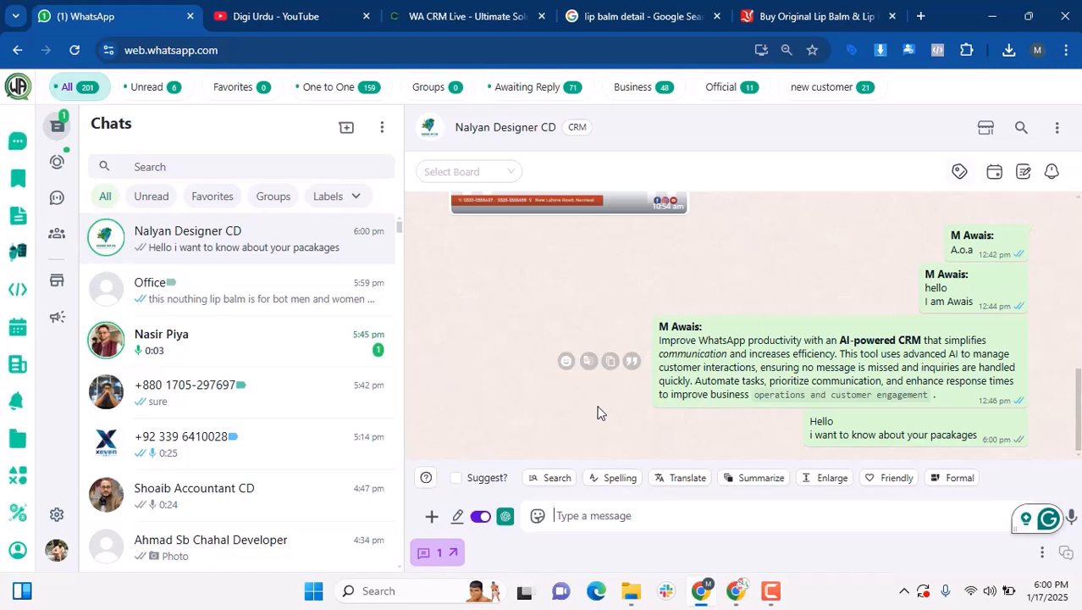
pyautogui.click(770, 590)
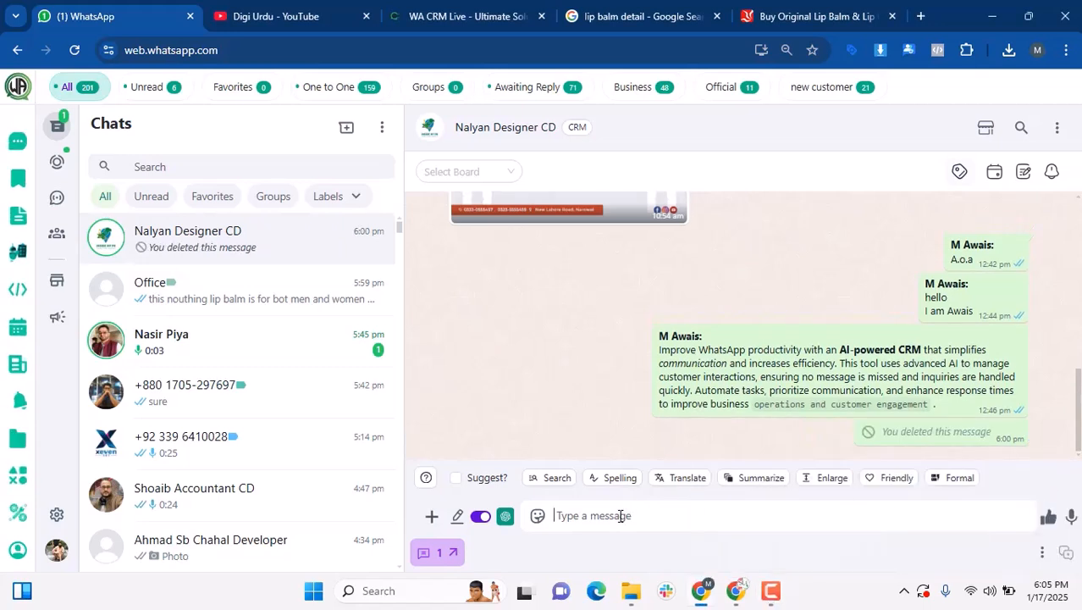
# - Message the designer business account with "Hello" and, on a second line, "I want to know about your pacakages"
pyautogui.click(621, 516)
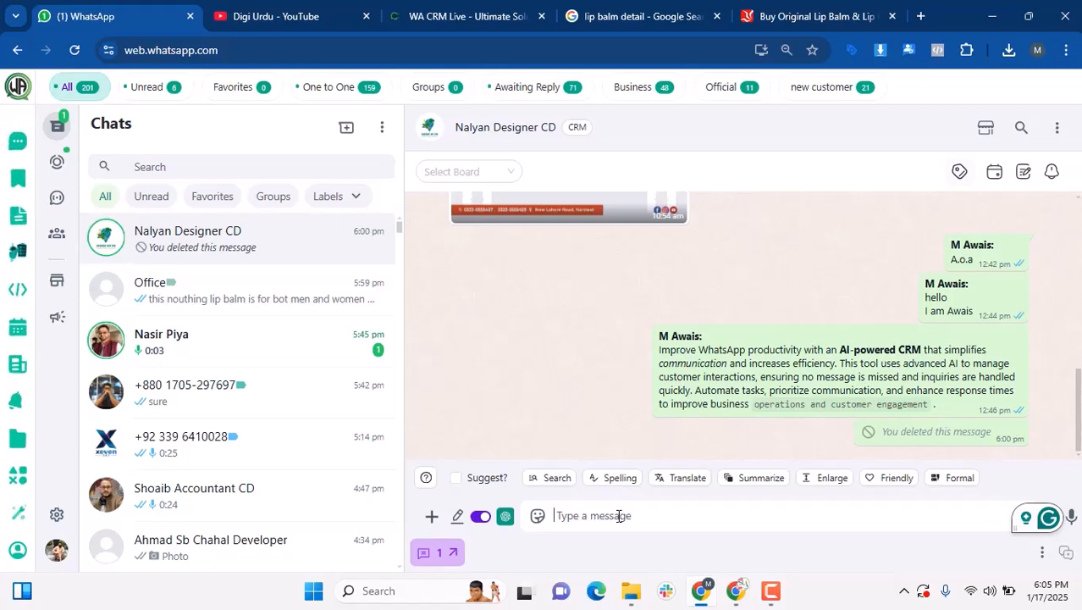
pyautogui.write('Hell')
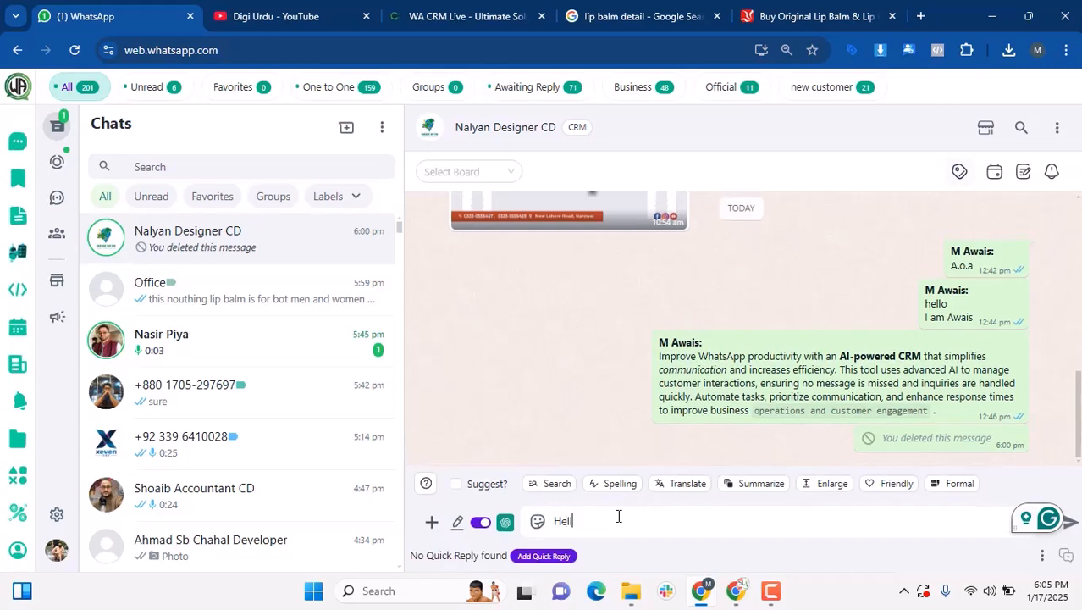
pyautogui.write('o')
pyautogui.hotkey('shift', 'Return')
pyautogui.write('I wan')
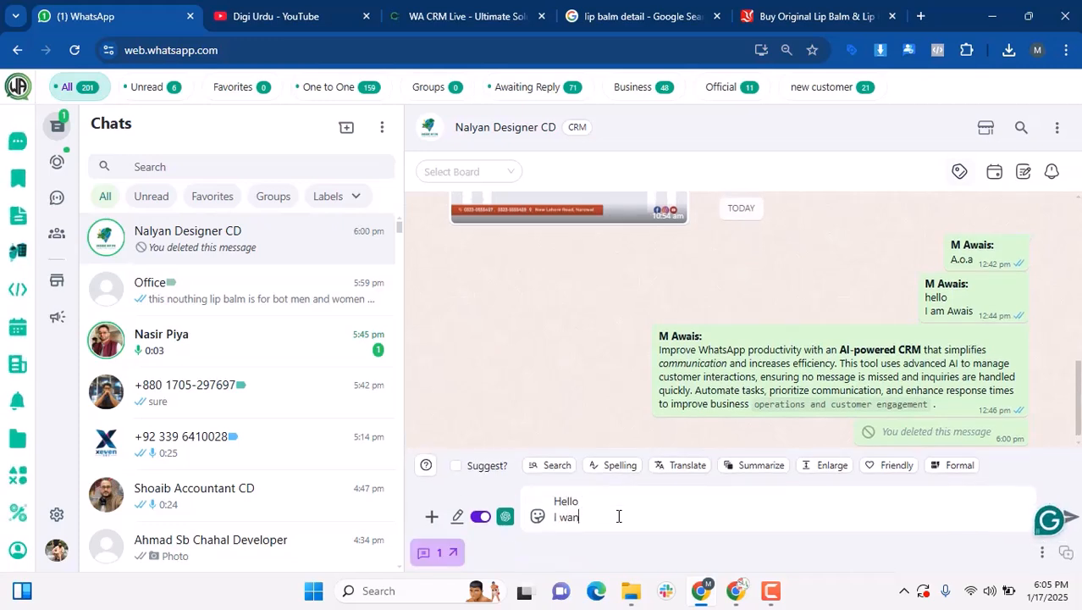
pyautogui.write(' toto know a')
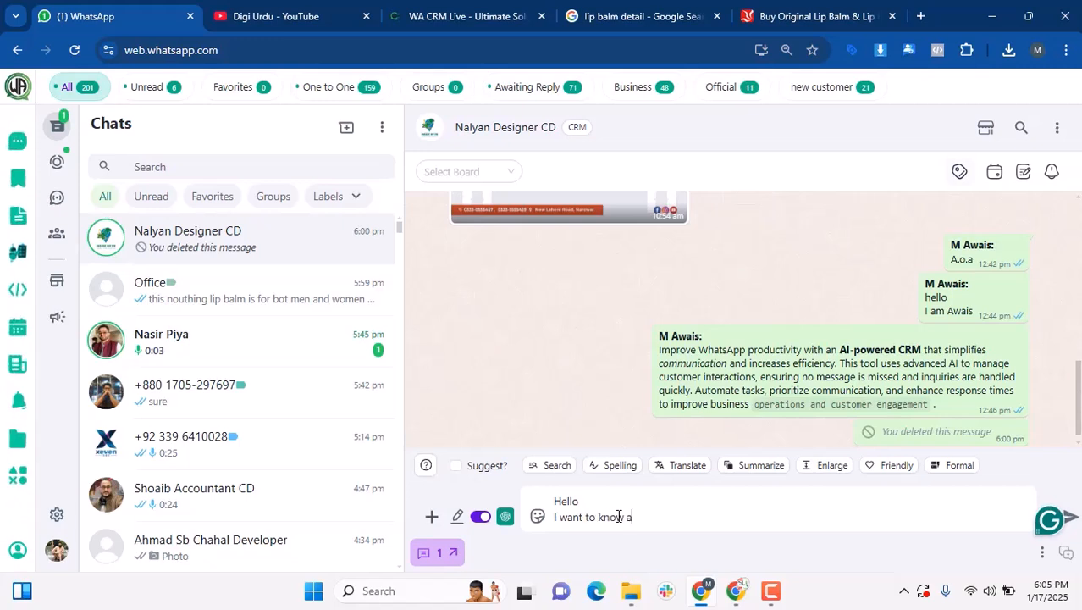
pyautogui.write('bout y')
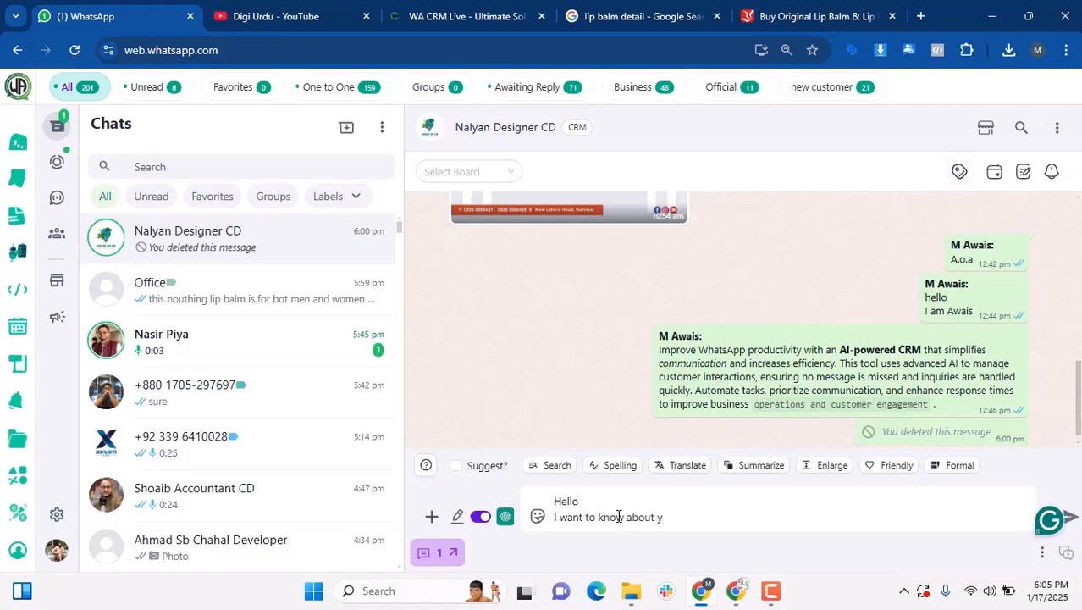
pyautogui.write('our pacakages')
pyautogui.press('Return')
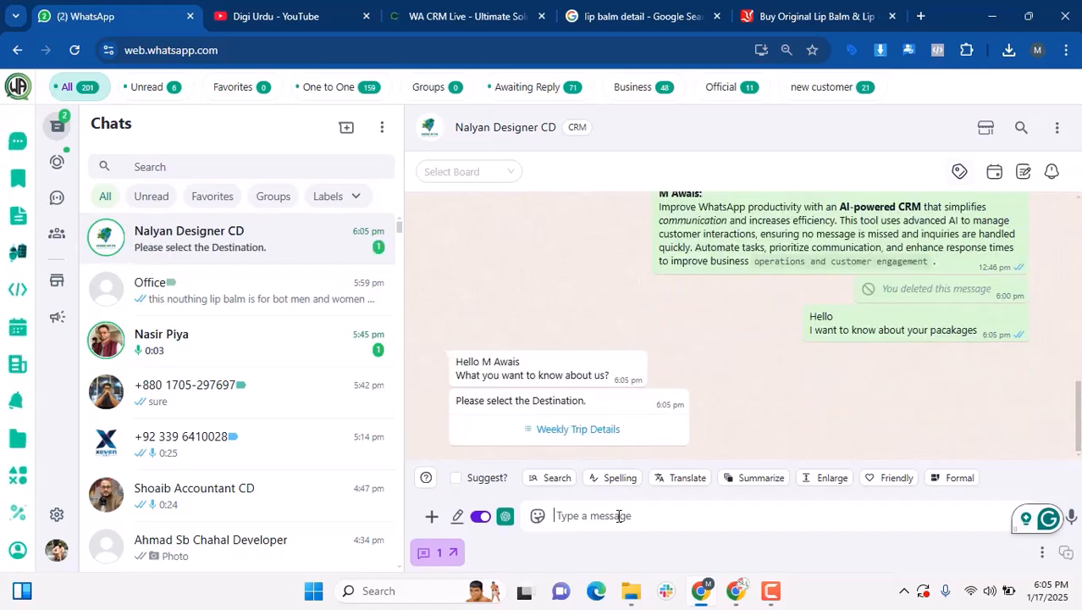
# - Browse the packages in the Weekly Trip Details list and send the "SWAT,KALAM" 3 DAYS TRIP option
pyautogui.click(600, 437)
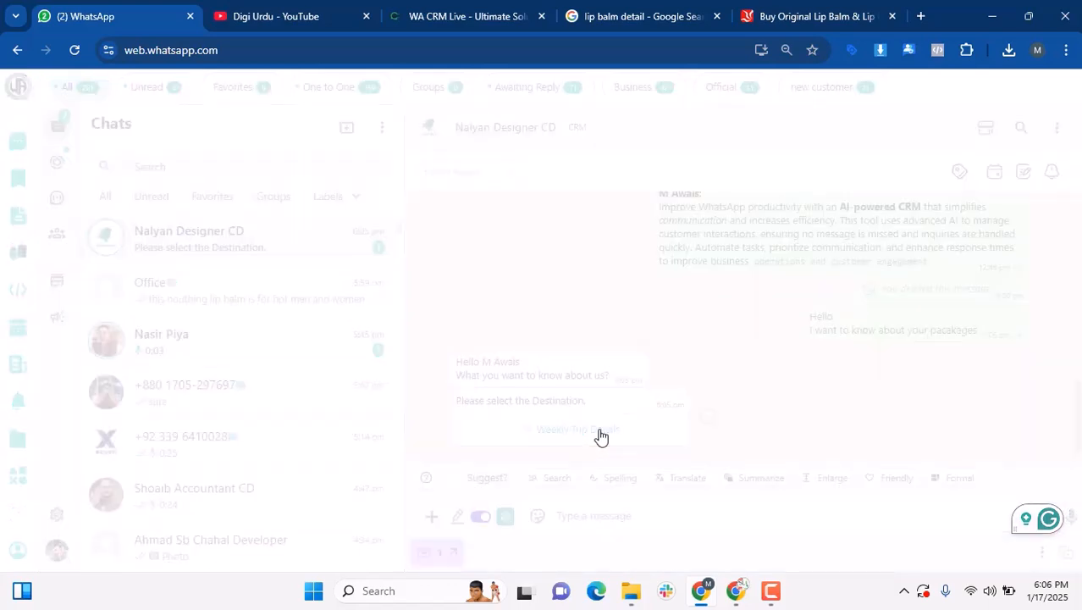
pyautogui.scroll(-5, 541, 289)
pyautogui.scroll(5, 561, 367)
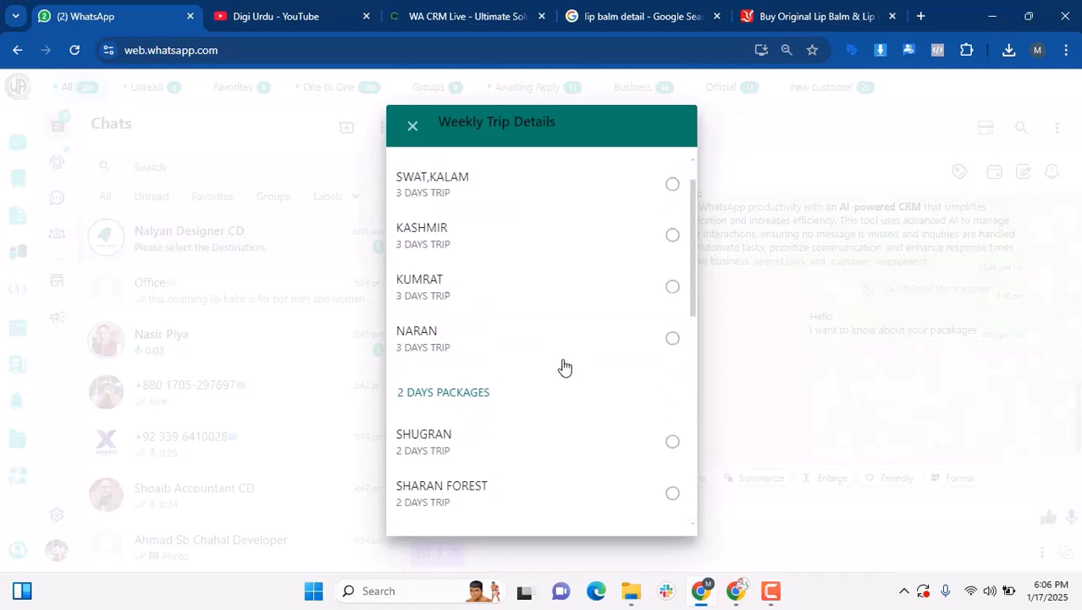
pyautogui.scroll(-2, 559, 357)
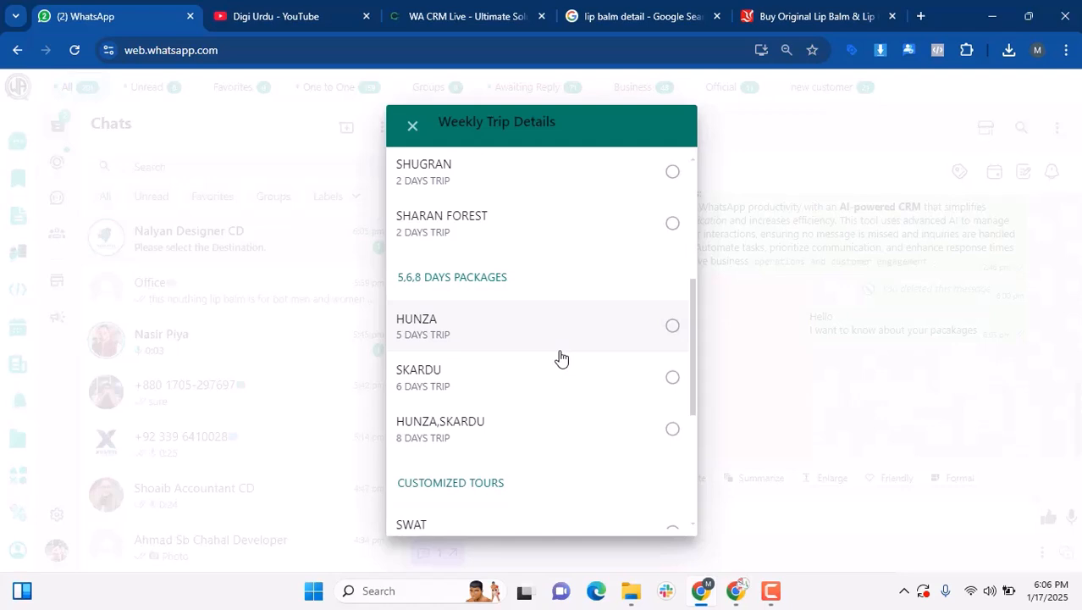
pyautogui.scroll(-2, 562, 358)
pyautogui.scroll(-2, 563, 355)
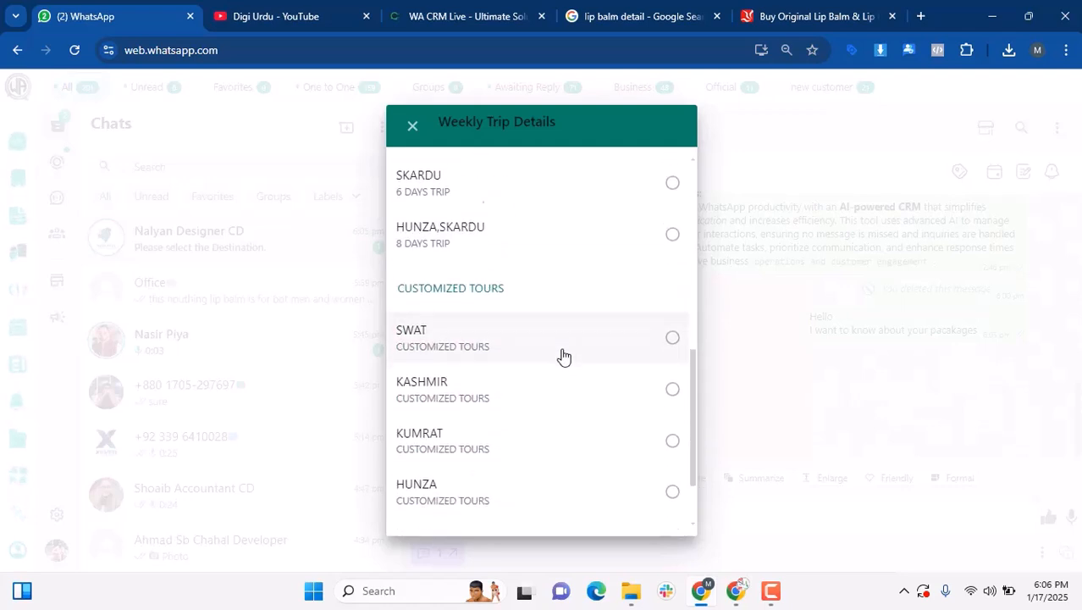
pyautogui.scroll(7, 563, 355)
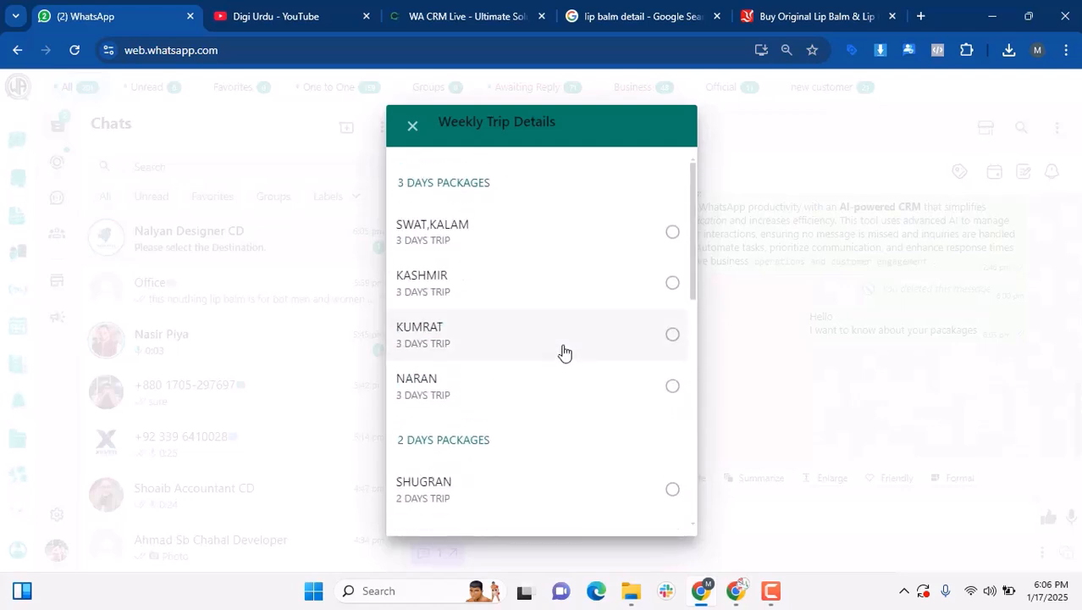
pyautogui.click(568, 254)
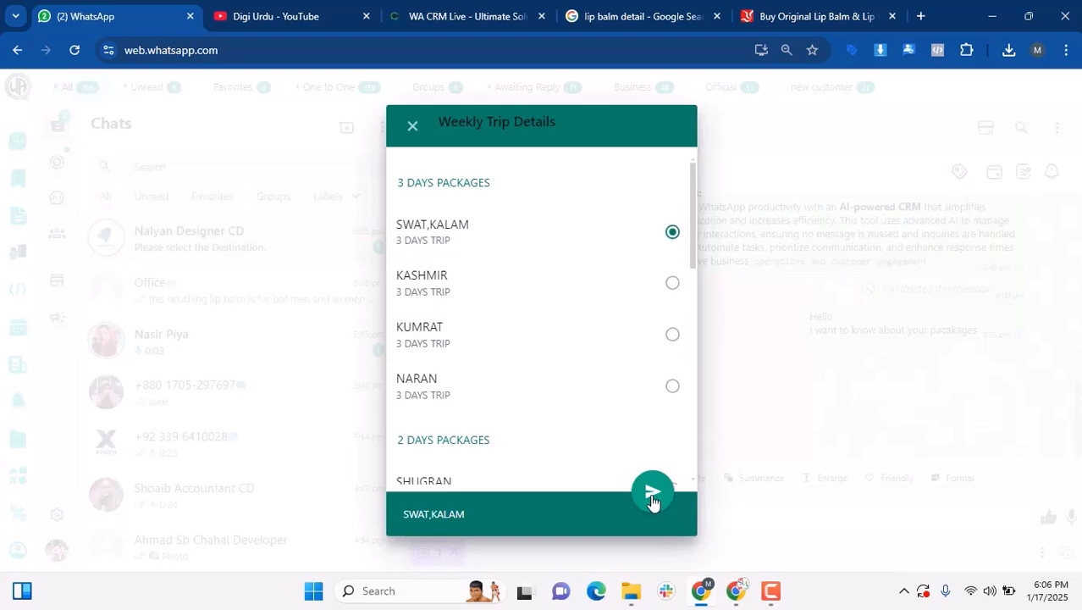
pyautogui.click(653, 495)
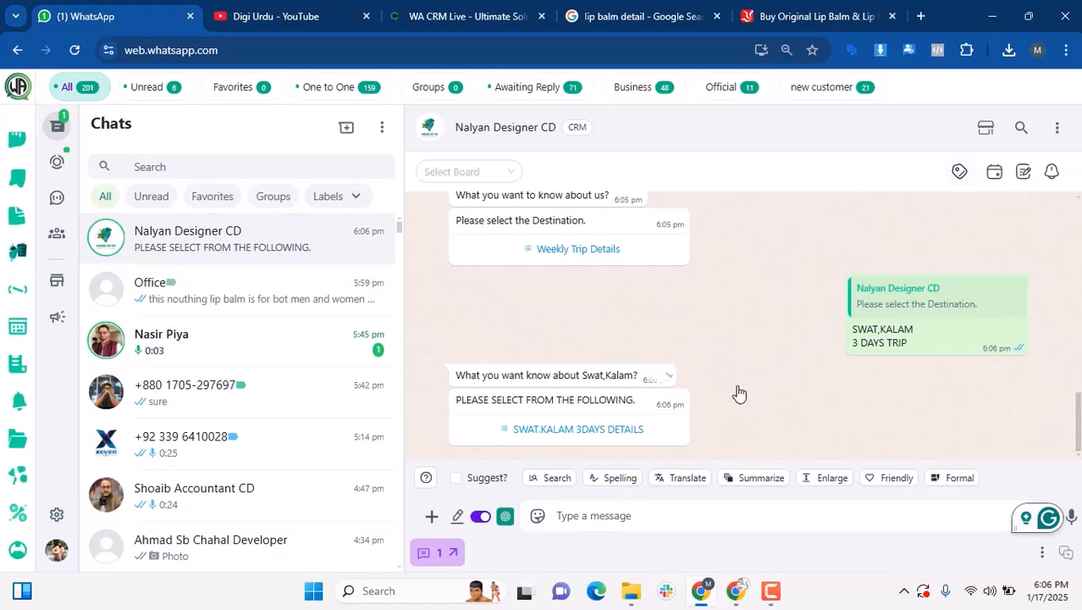
# - Send the "SWAT KALAM TRIP PRICE" option from the SWAT.KALAM 3DAYS DETAILS list
pyautogui.click(652, 430)
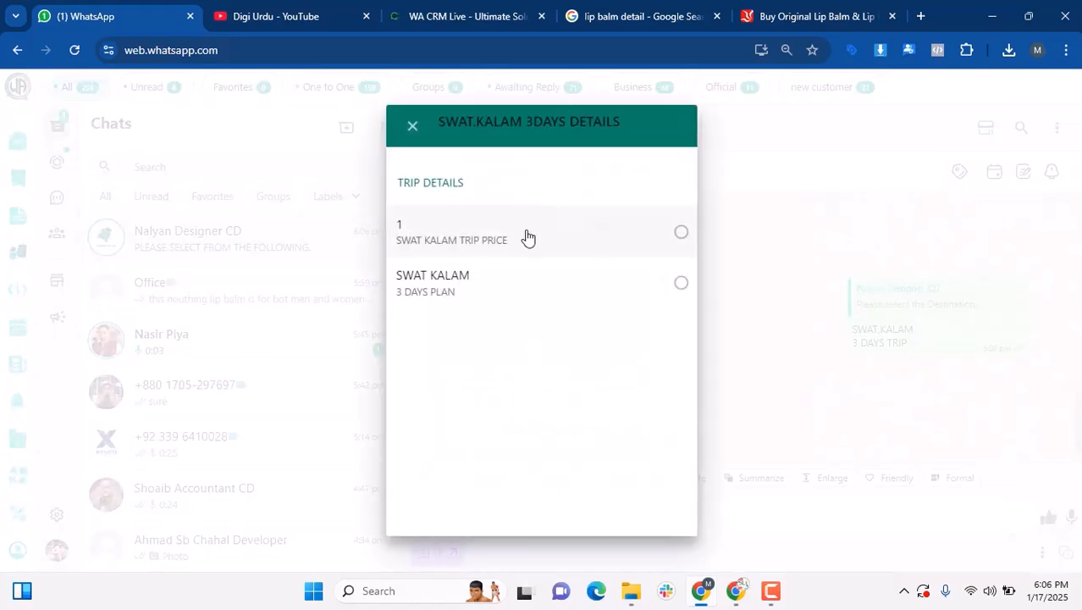
pyautogui.click(604, 234)
pyautogui.click(649, 489)
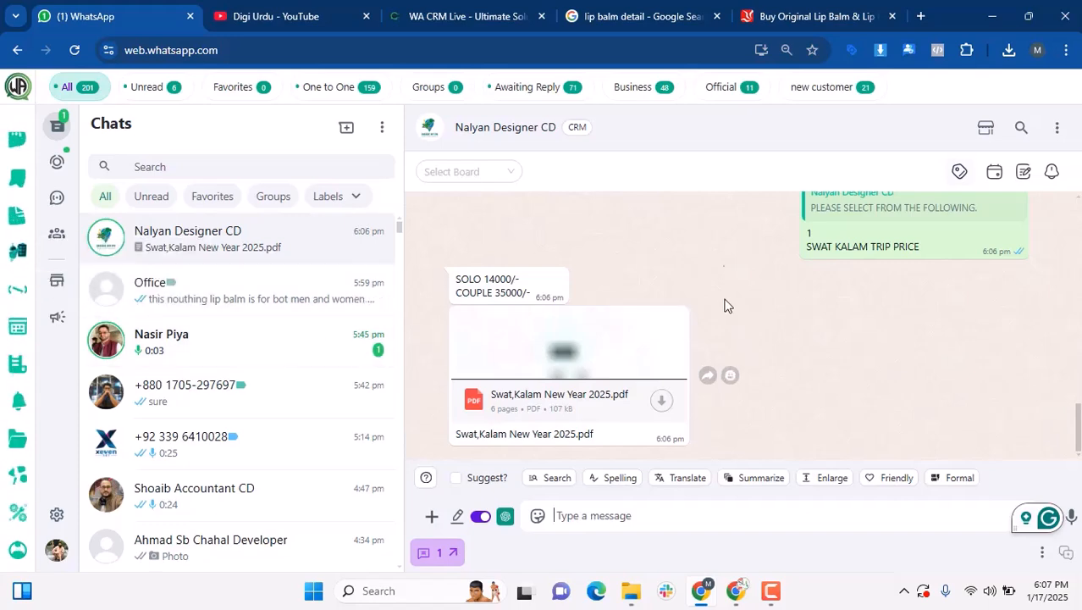
# - Review the pricing plans and WhatsApp contact option on the WA CRM Live website, and return to the WhatsApp chat
pyautogui.click(666, 7)
pyautogui.click(529, 6)
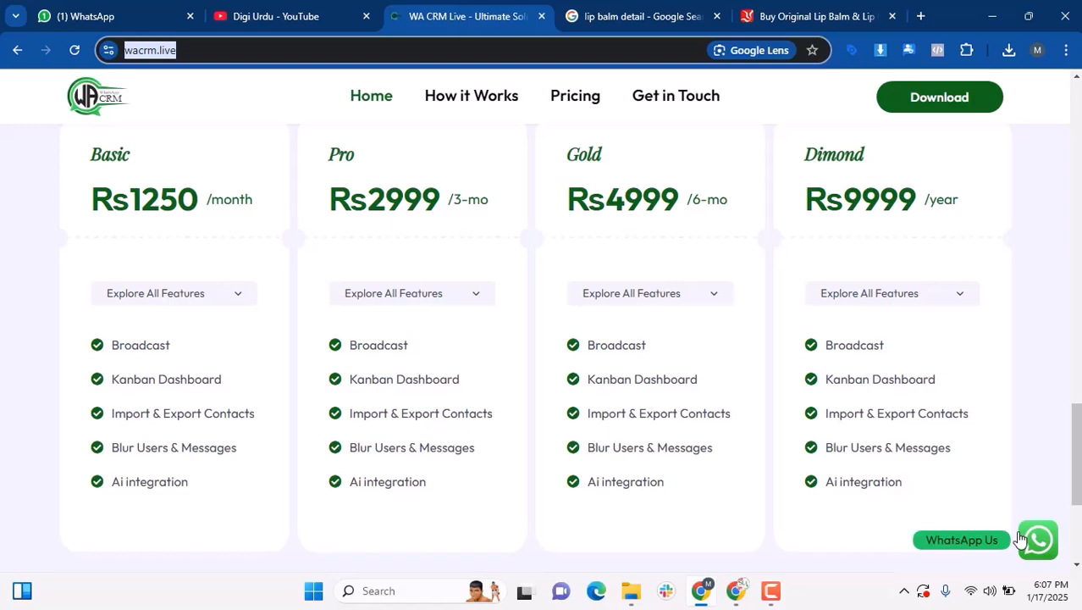
pyautogui.click(99, 14)
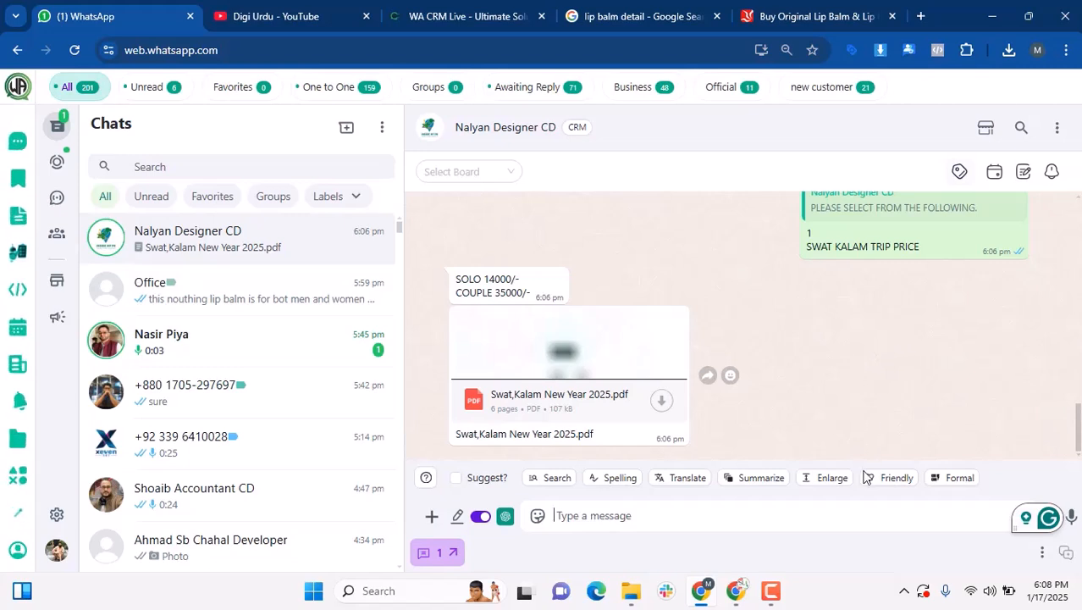
pyautogui.moveTo(784, 598)
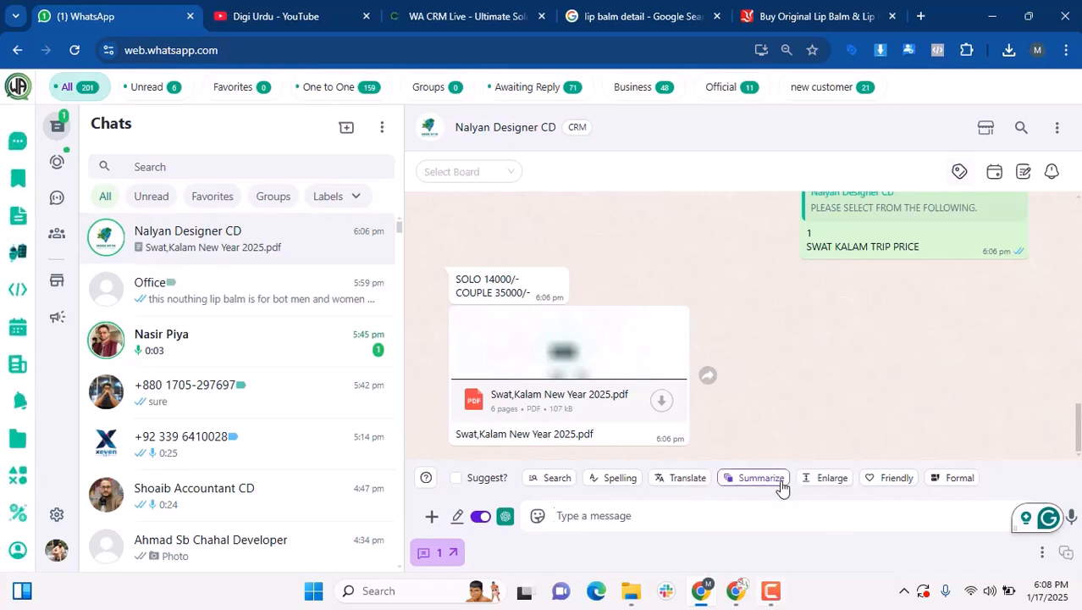
pyautogui.click(771, 590)
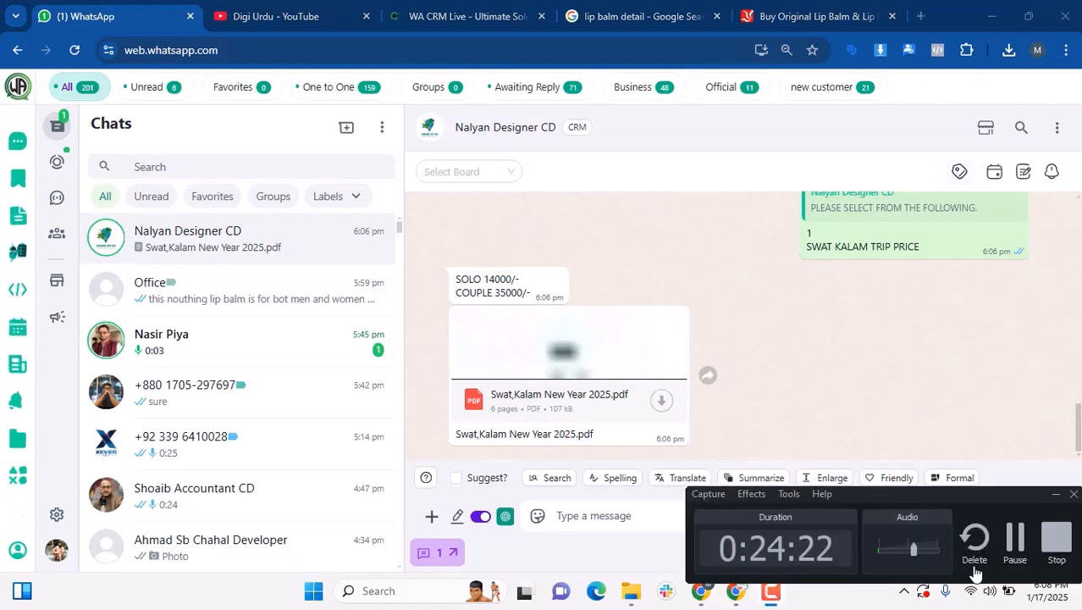